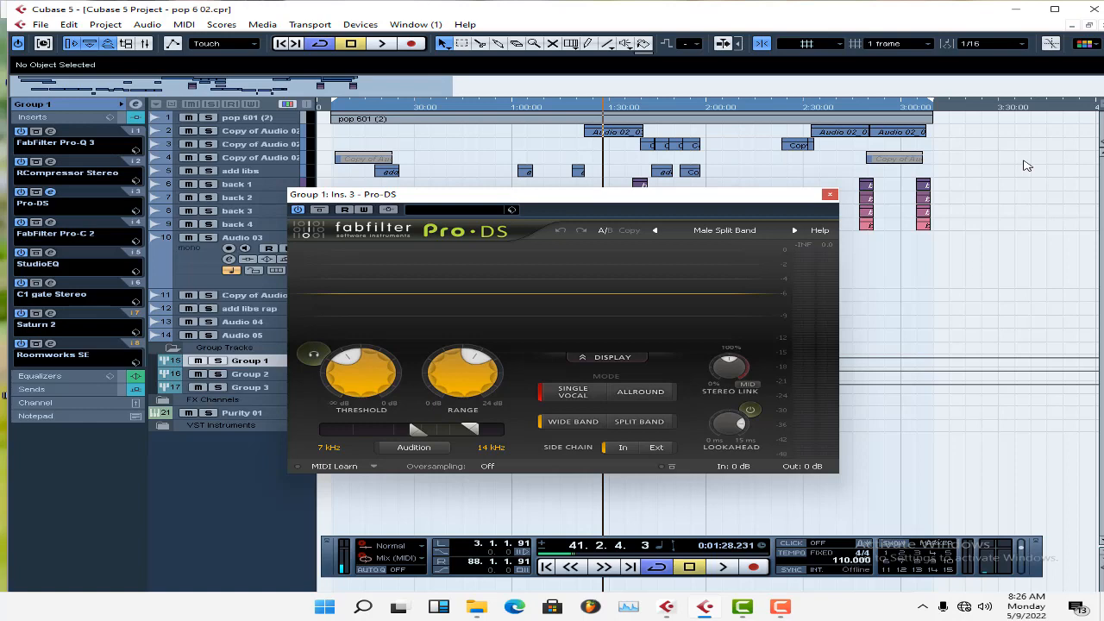
Close the Pro-DS window, move the left locator to about 0:32, and play the song from there.
{"action": "left_click", "coordinate": [828, 195]}
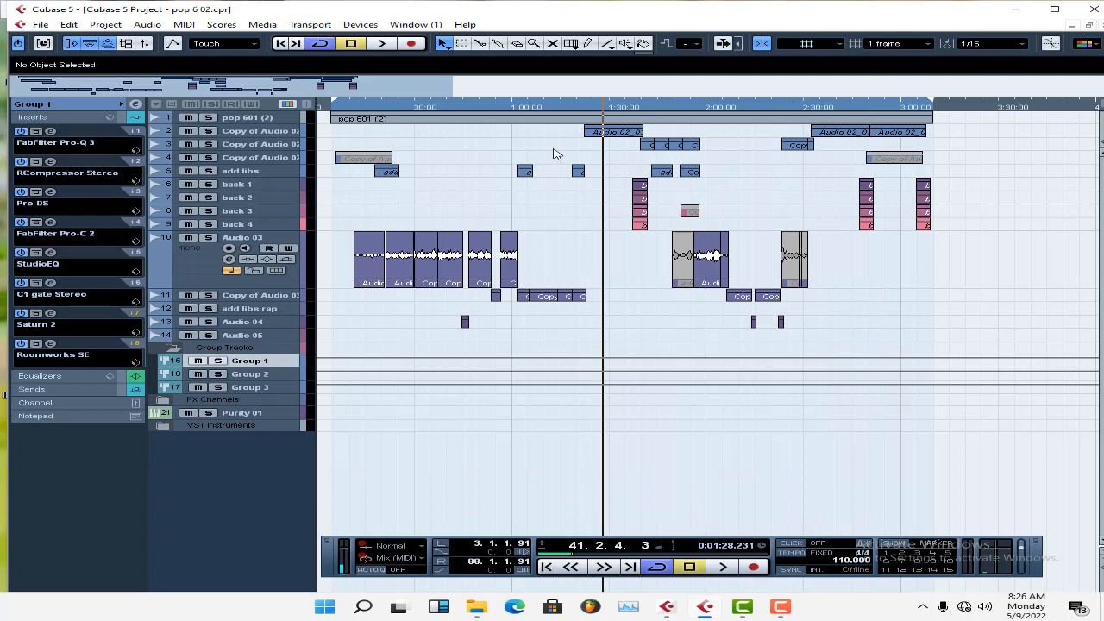
{"action": "left_click_drag", "start_coordinate": [337, 106], "coordinate": [422, 144]}
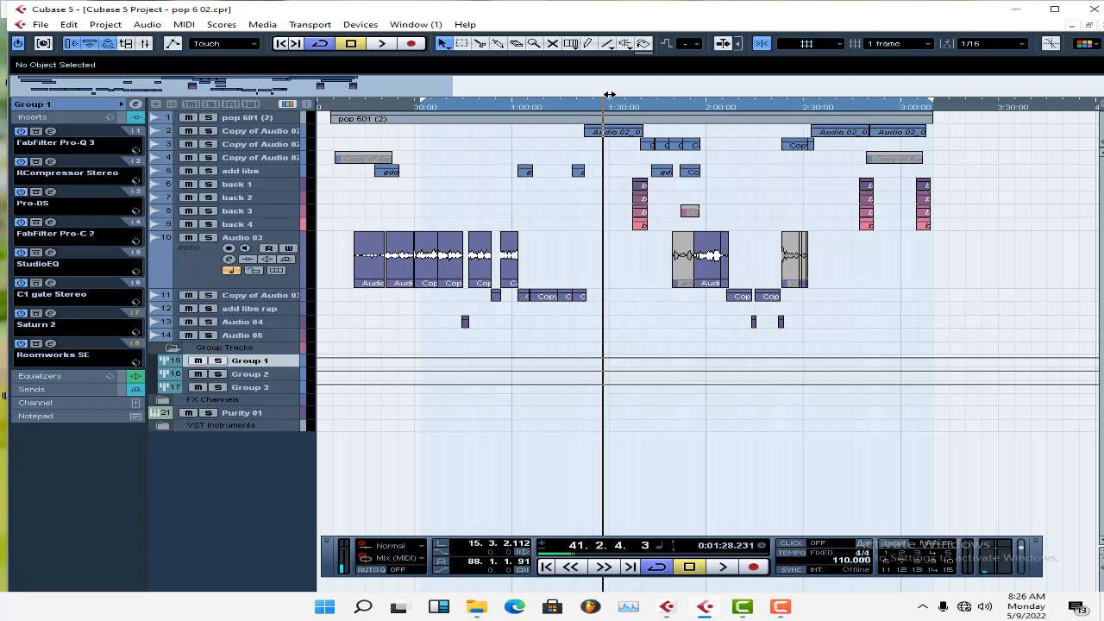
{"action": "key", "text": "KP_1"}
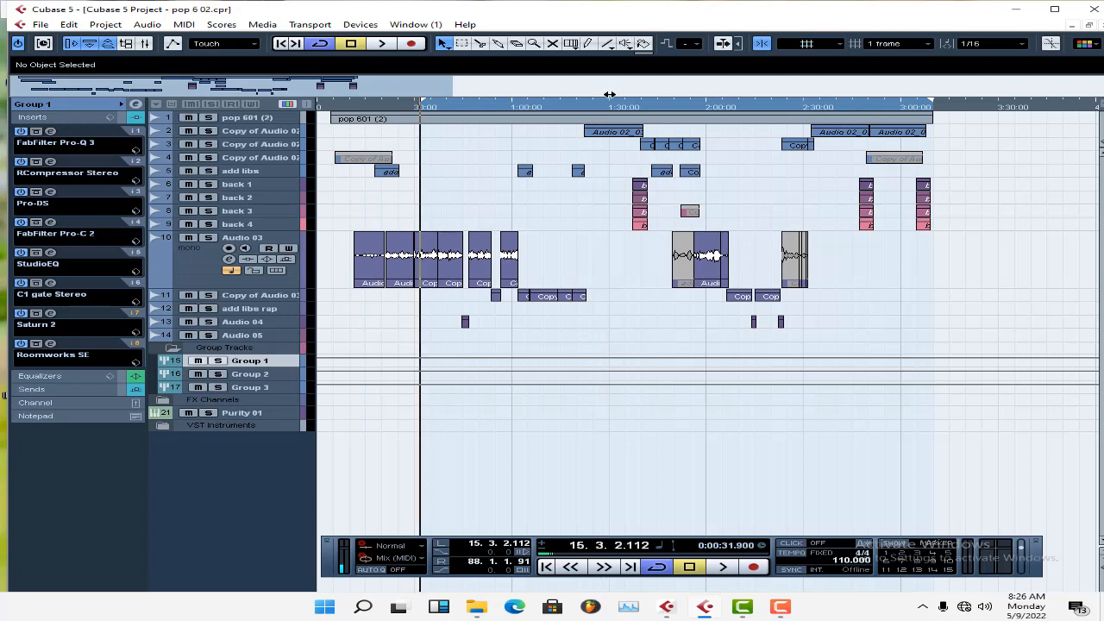
{"action": "key", "text": "space"}
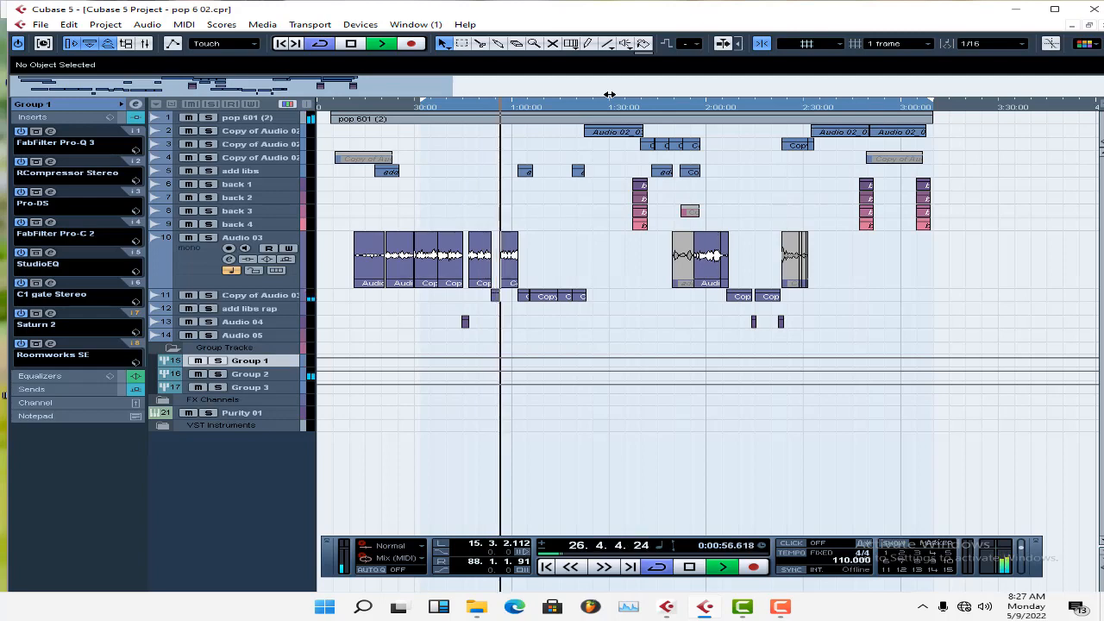
{"action": "key", "text": "space"}
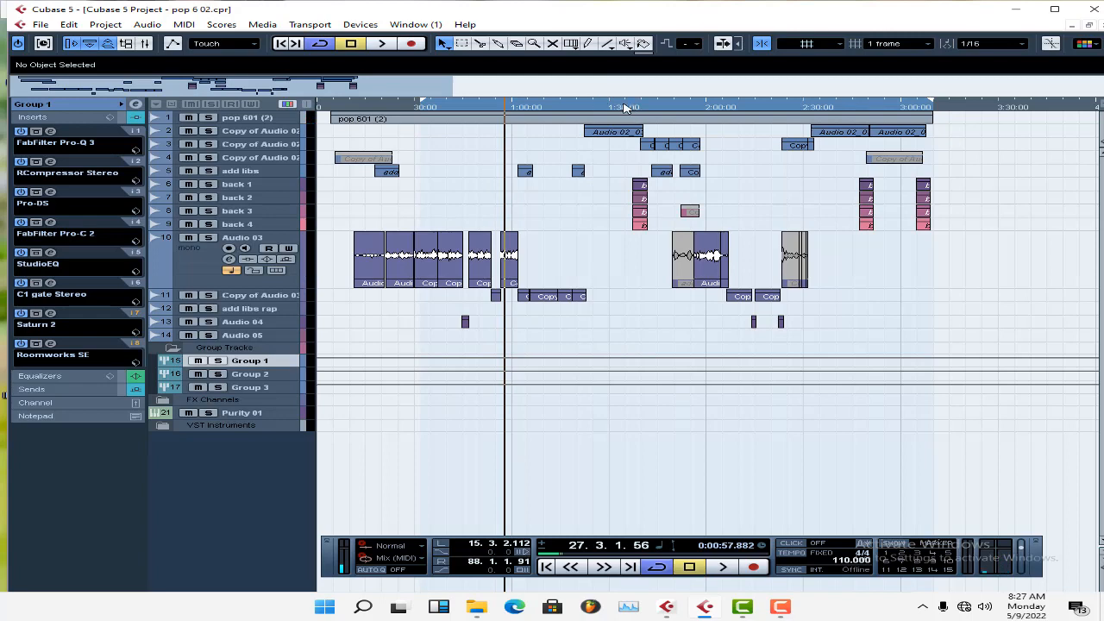
Play the song from about 1:19 to the two-minute mark, enlarging the height of track 2 during playback.
{"action": "left_click", "coordinate": [624, 107]}
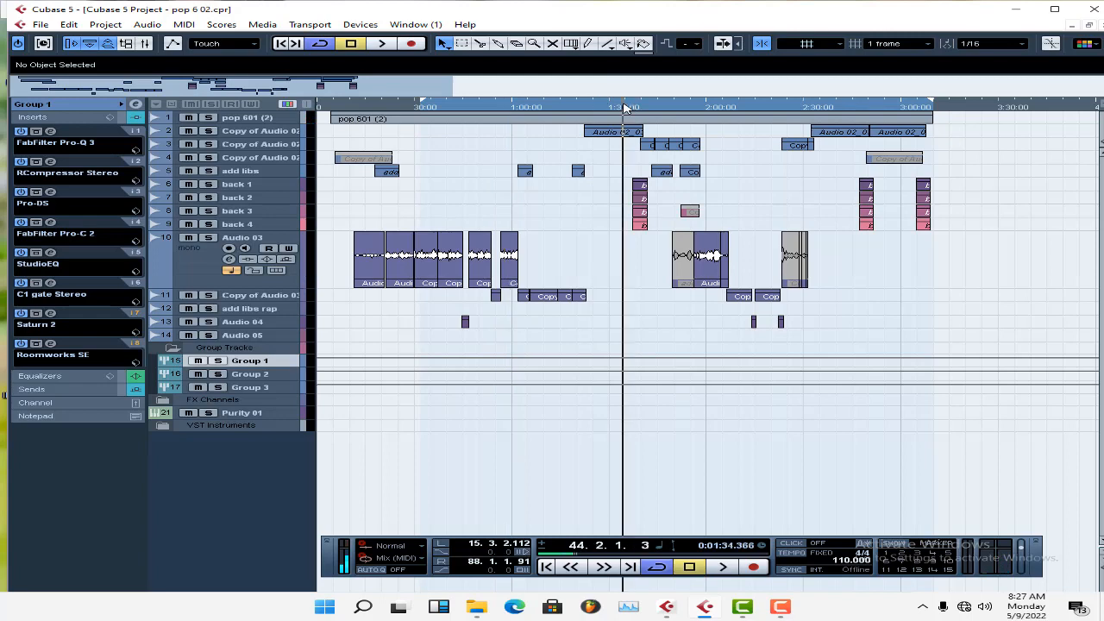
{"action": "left_click", "coordinate": [574, 107]}
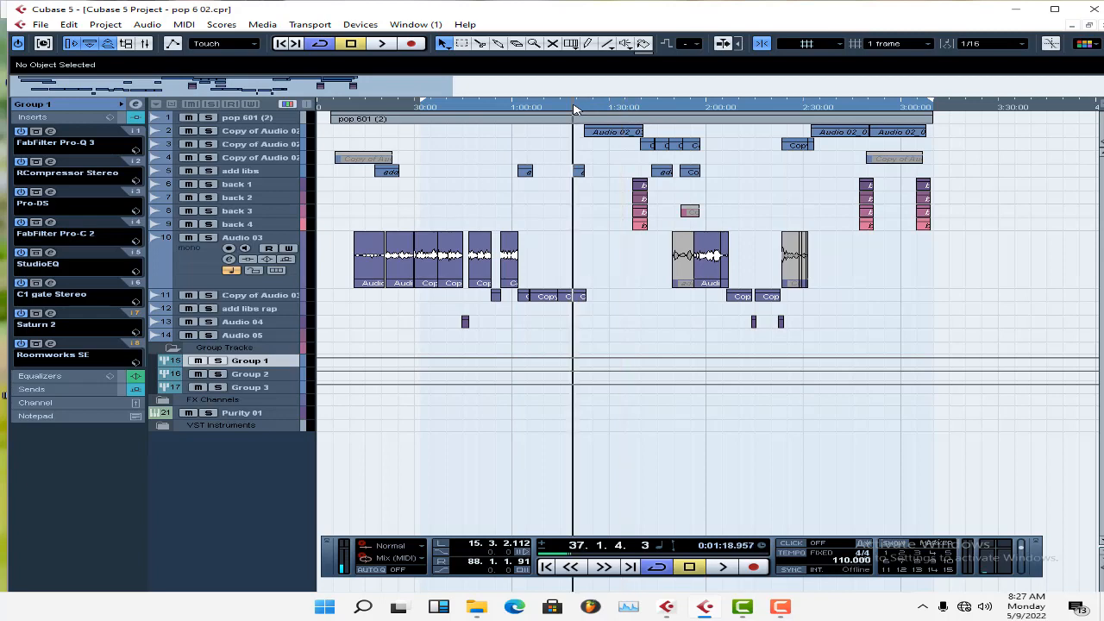
{"action": "key", "text": "space"}
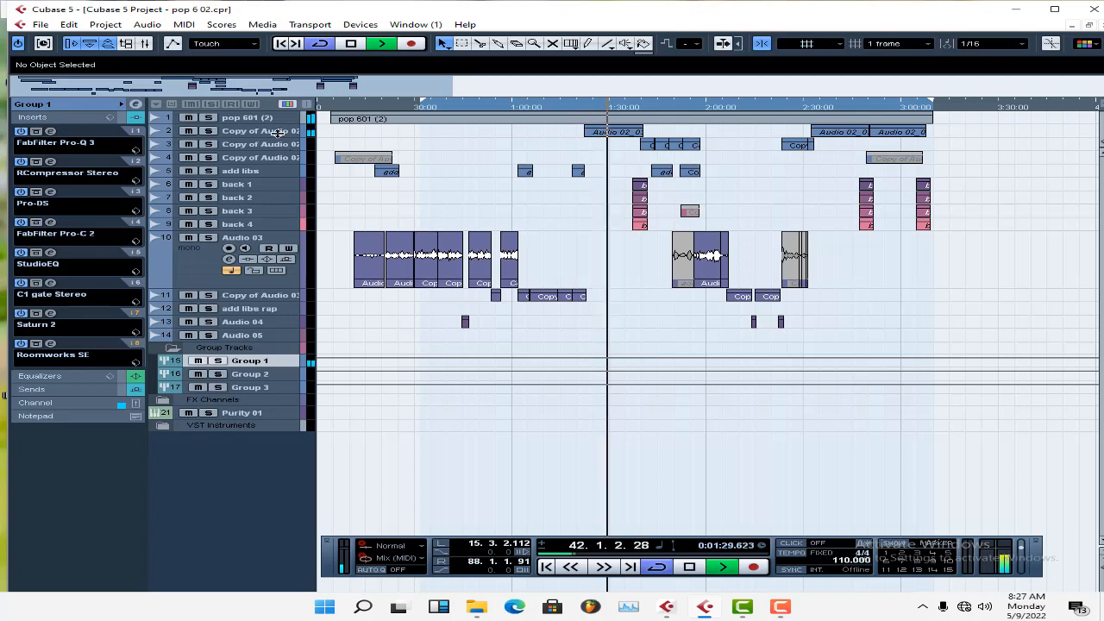
{"action": "left_click_drag", "start_coordinate": [277, 136], "coordinate": [265, 175]}
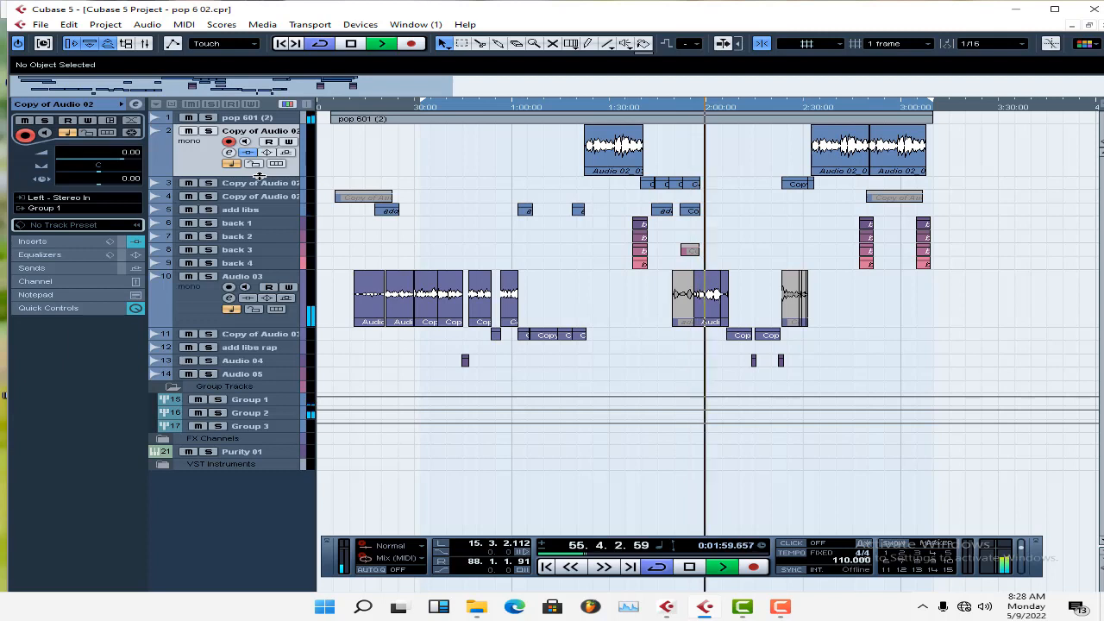
{"action": "key", "text": "space"}
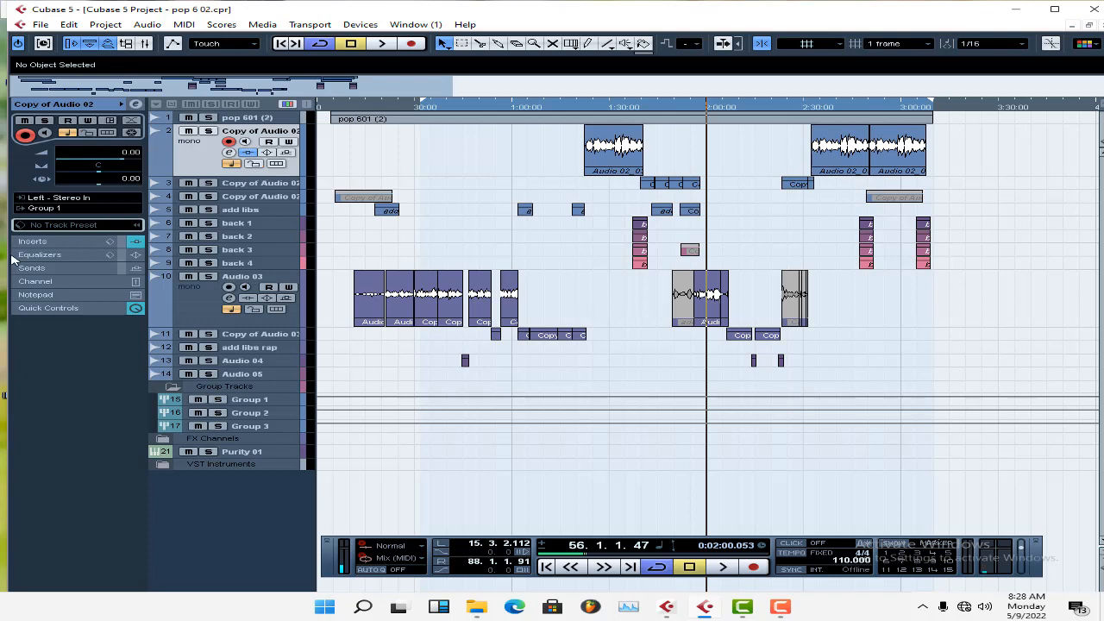
Solo the Group 2 track and bypass its sends.
{"action": "left_click", "coordinate": [250, 401]}
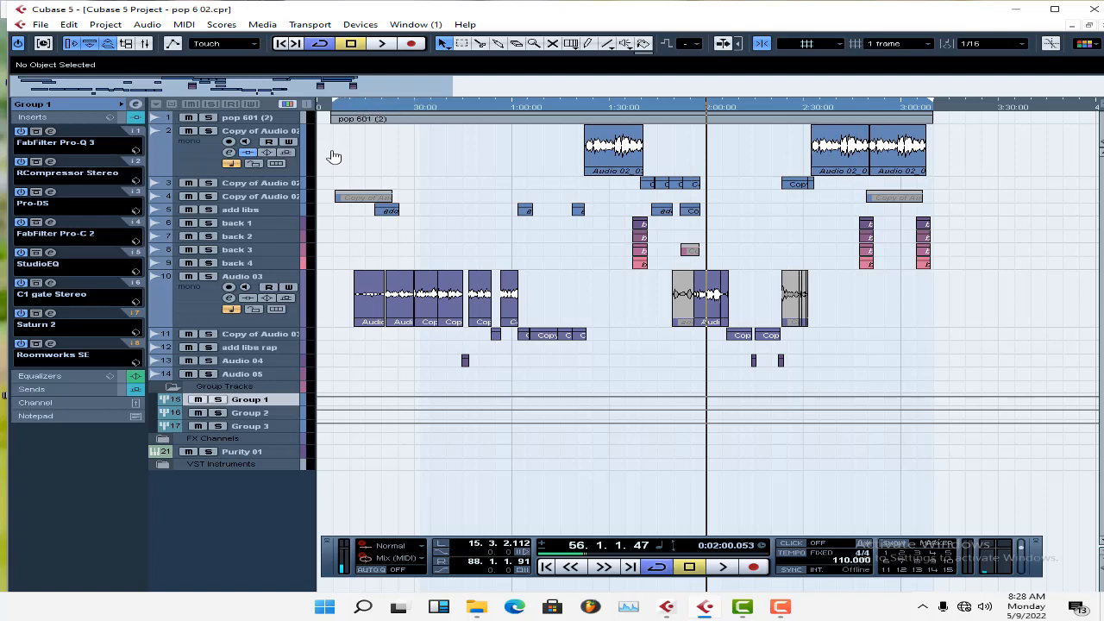
{"action": "left_click_drag", "start_coordinate": [420, 102], "coordinate": [334, 157]}
{"action": "left_click", "coordinate": [243, 416]}
{"action": "left_click", "coordinate": [219, 413]}
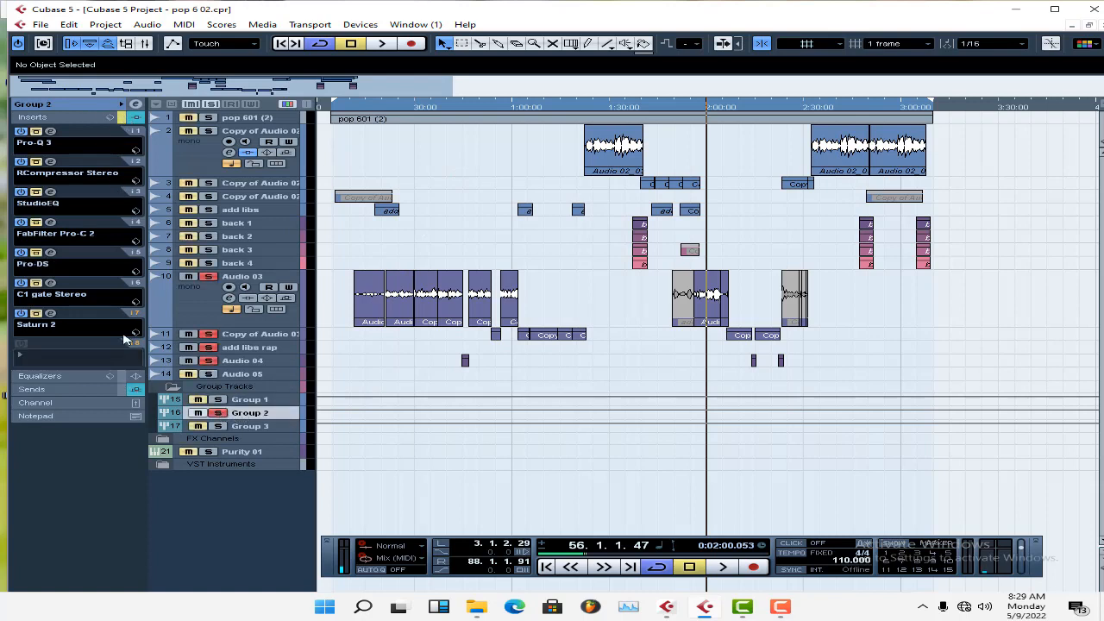
{"action": "left_click", "coordinate": [121, 391]}
Set the cycle range from about 13.4.1.72 to 24.4.3.8 around the rap verse while listening to it.
{"action": "double_click", "coordinate": [413, 105]}
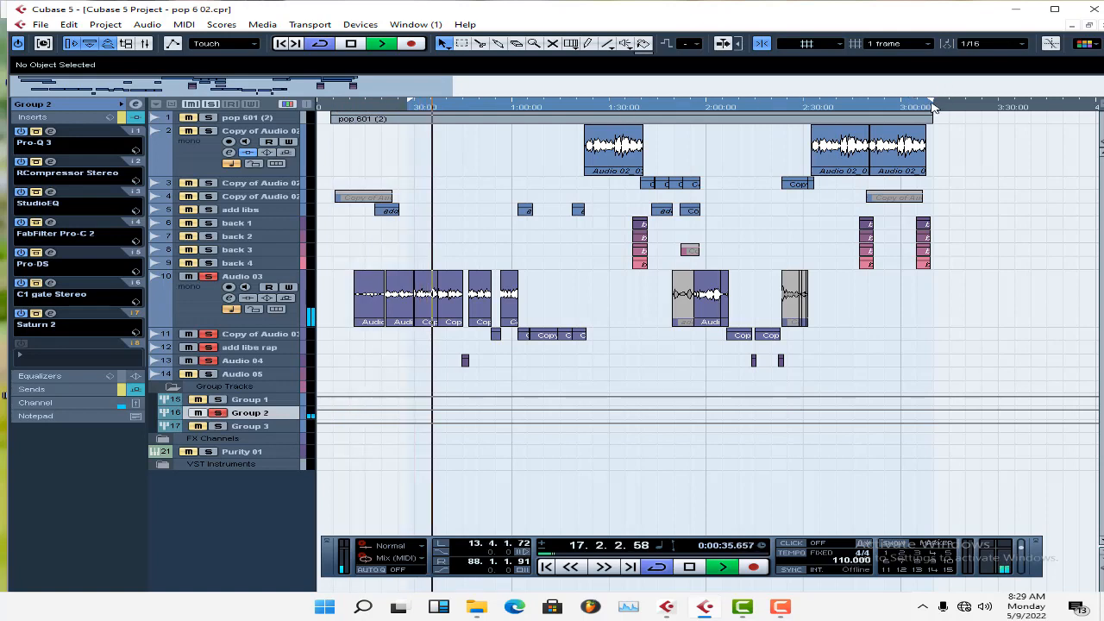
{"action": "left_click_drag", "start_coordinate": [932, 106], "coordinate": [488, 253]}
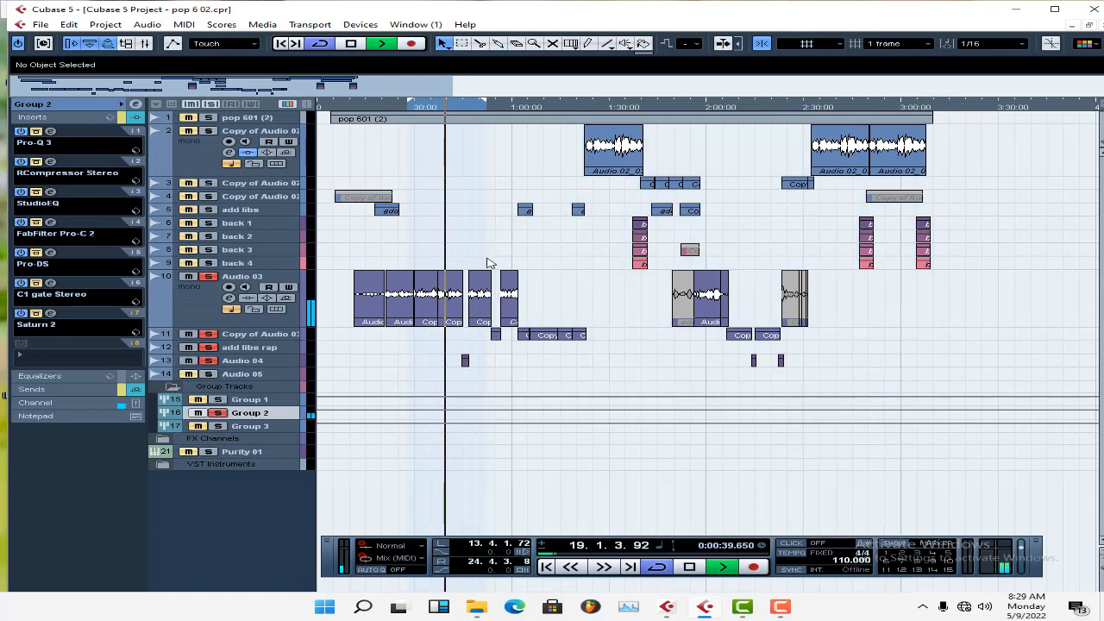
{"action": "key", "text": "space"}
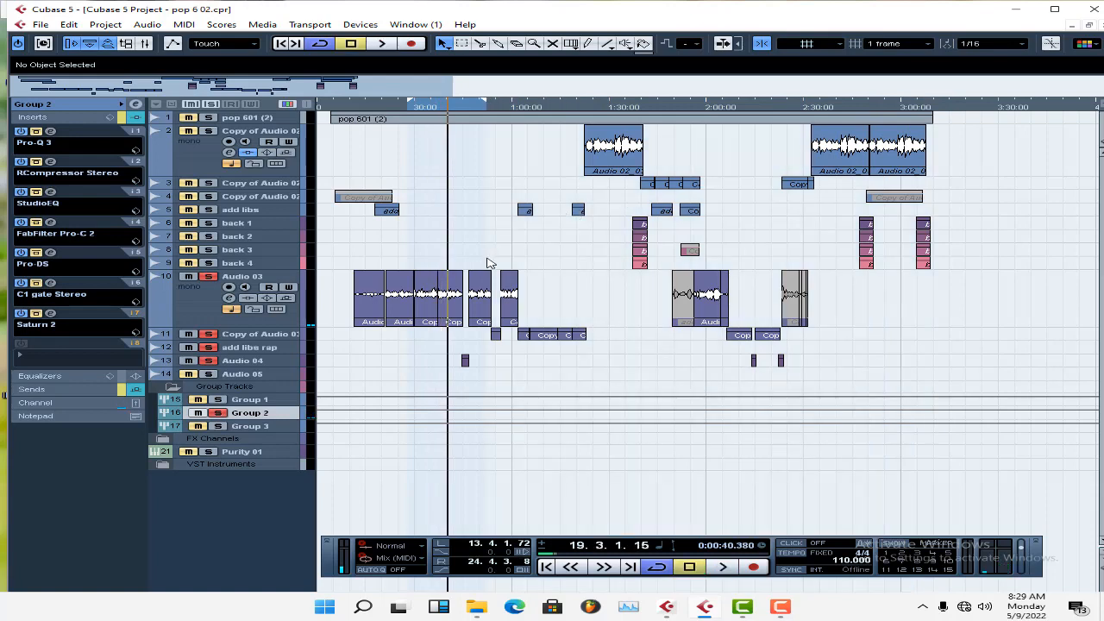
Play the zoomed-in loop from its start and tighten the left locator to about 14.3.3.64.
{"action": "key", "text": "h"}
{"action": "key", "text": "h"}
{"action": "key", "text": "h"}
{"action": "key", "text": "h"}
{"action": "key", "text": "h"}
{"action": "key", "text": "h"}
{"action": "key", "text": "h"}
{"action": "key", "text": "h"}
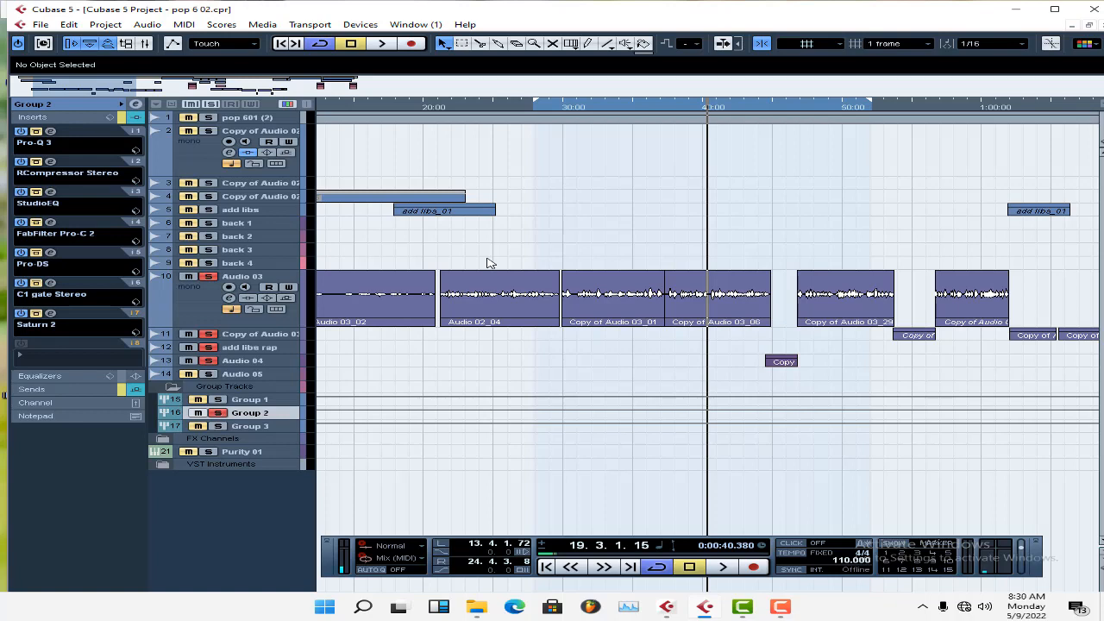
{"action": "key", "text": "KP_1"}
{"action": "key", "text": "space"}
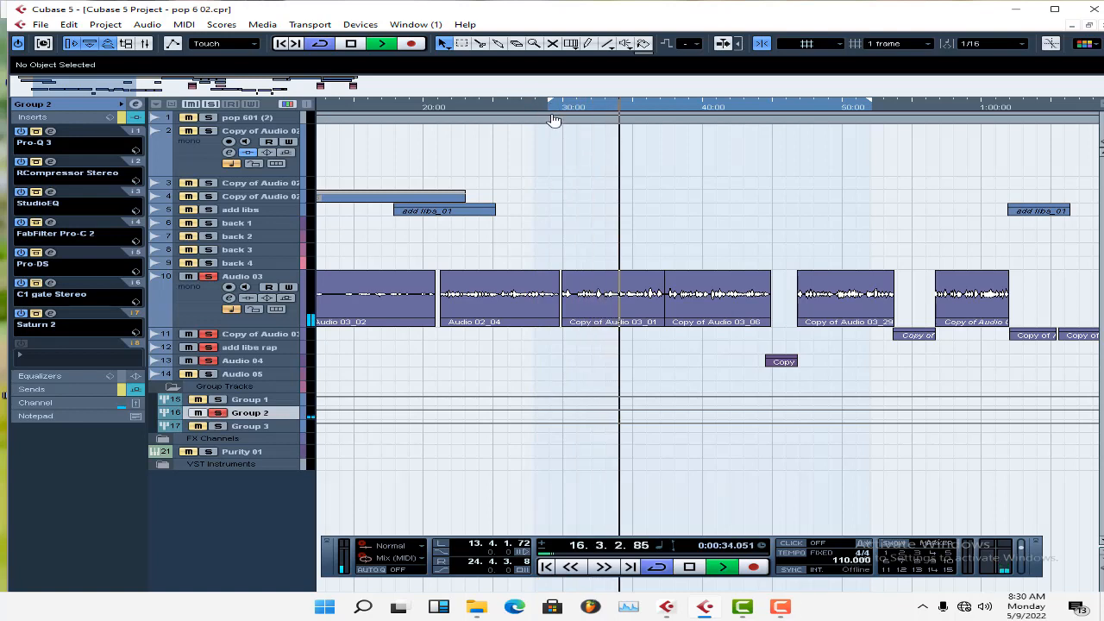
{"action": "left_click_drag", "start_coordinate": [538, 108], "coordinate": [562, 124]}
{"action": "key", "text": "space"}
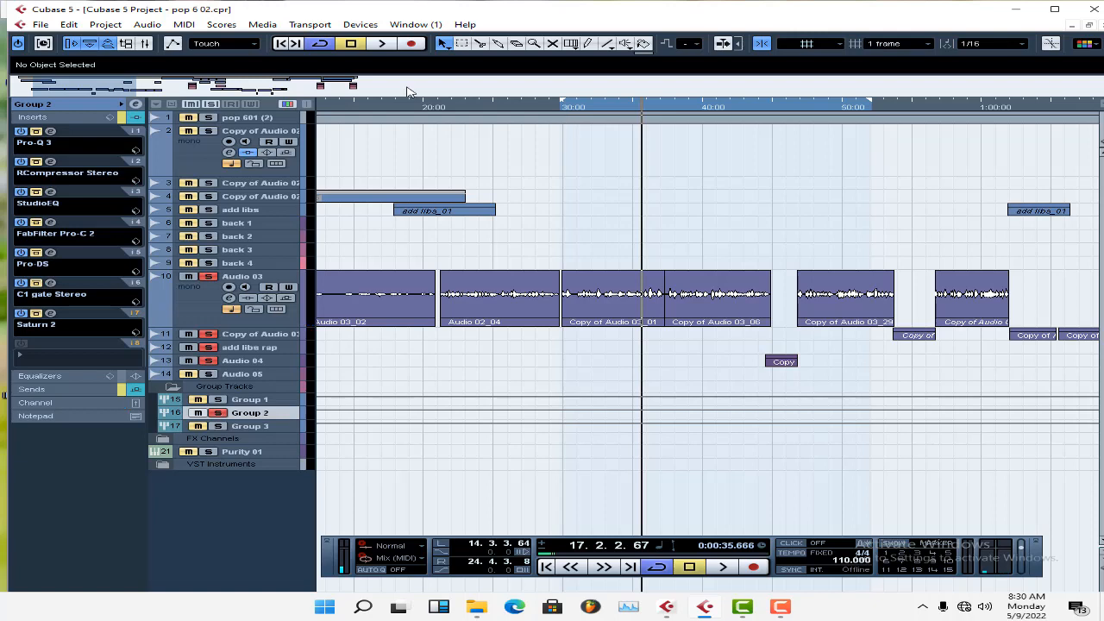
Turn off the bypass on Group 2's Pro-Q 3 and open it to examine its low cut and narrow notches.
{"action": "left_click", "coordinate": [36, 130]}
{"action": "left_click", "coordinate": [49, 132]}
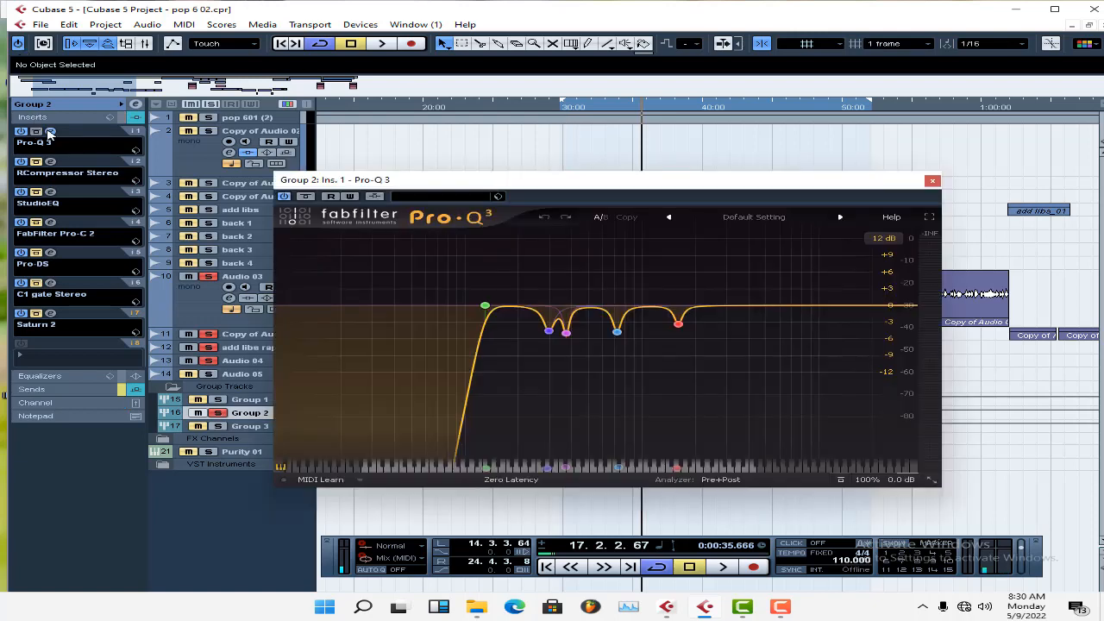
{"action": "mouse_move", "coordinate": [574, 315]}
{"action": "mouse_move", "coordinate": [552, 333]}
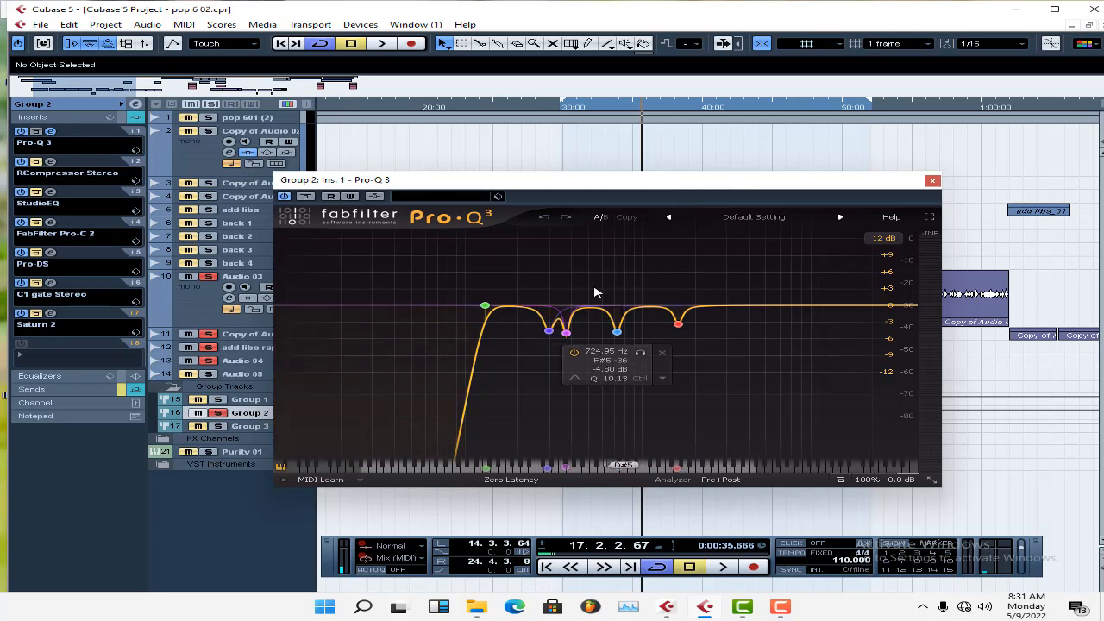
Add a narrow bell boost of about 7.6 dB in Pro-Q 3 and sweep it to about 4 kHz during playback.
{"action": "mouse_move", "coordinate": [755, 304]}
{"action": "left_mouse_down"}
{"action": "mouse_move", "coordinate": [733, 284]}
{"action": "mouse_move", "coordinate": [757, 289]}
{"action": "mouse_move", "coordinate": [762, 264]}
{"action": "mouse_move", "coordinate": [777, 285]}
{"action": "mouse_move", "coordinate": [763, 285]}
{"action": "left_mouse_up"}
{"action": "scroll", "coordinate": [762, 266], "scroll_direction": "up", "scroll_amount": 1}
{"action": "left_click", "coordinate": [785, 285]}
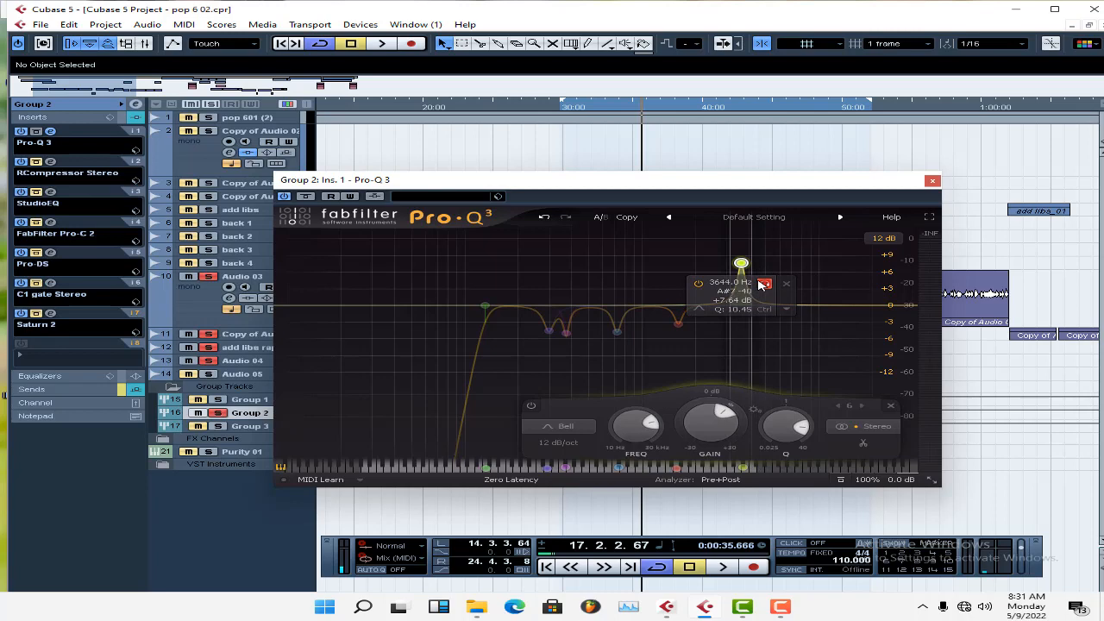
{"action": "left_click_drag", "start_coordinate": [759, 282], "coordinate": [795, 280]}
{"action": "key", "text": "space"}
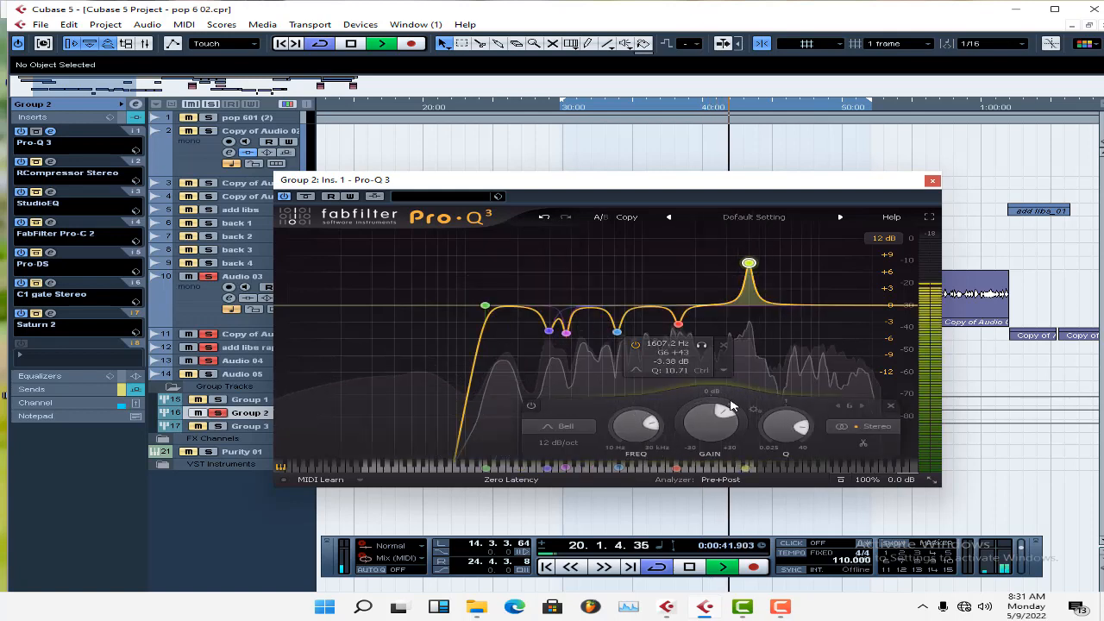
Lower the 4 kHz band to about -6.3 dB, delete the band, and close Pro-Q 3.
{"action": "mouse_move", "coordinate": [700, 410]}
{"action": "left_mouse_down"}
{"action": "mouse_move", "coordinate": [684, 420]}
{"action": "mouse_move", "coordinate": [690, 401]}
{"action": "left_mouse_up"}
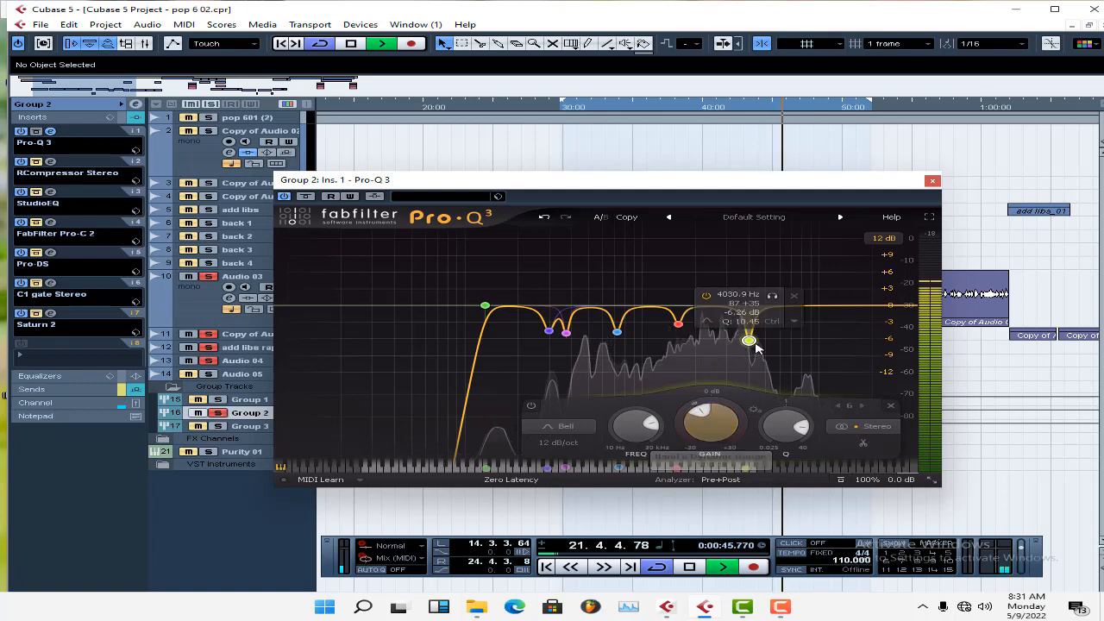
{"action": "left_click", "coordinate": [793, 295]}
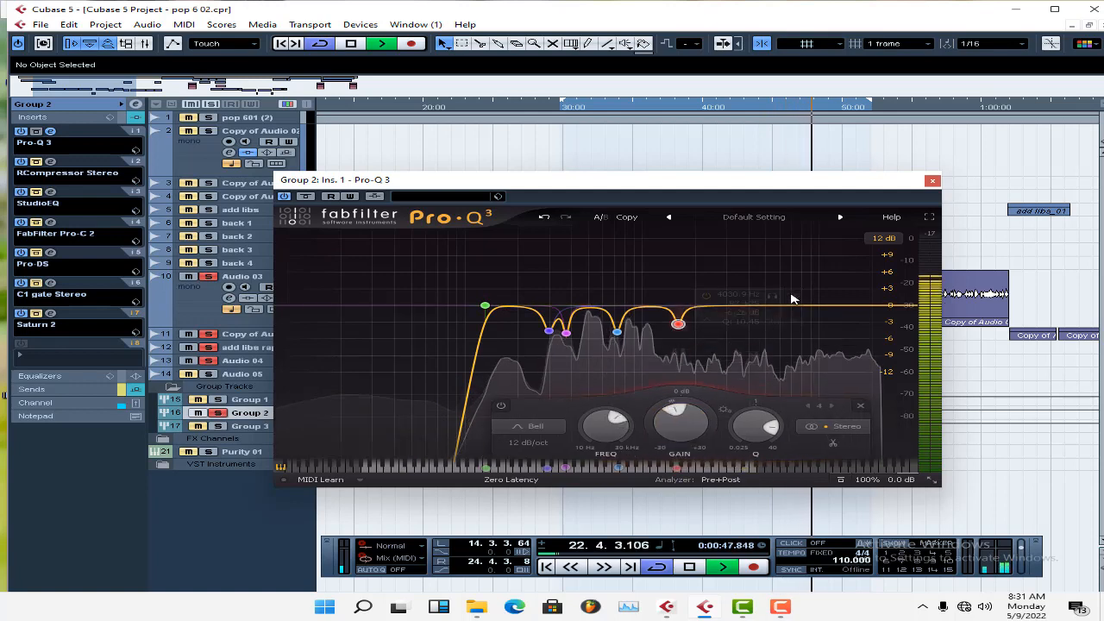
{"action": "key", "text": "space"}
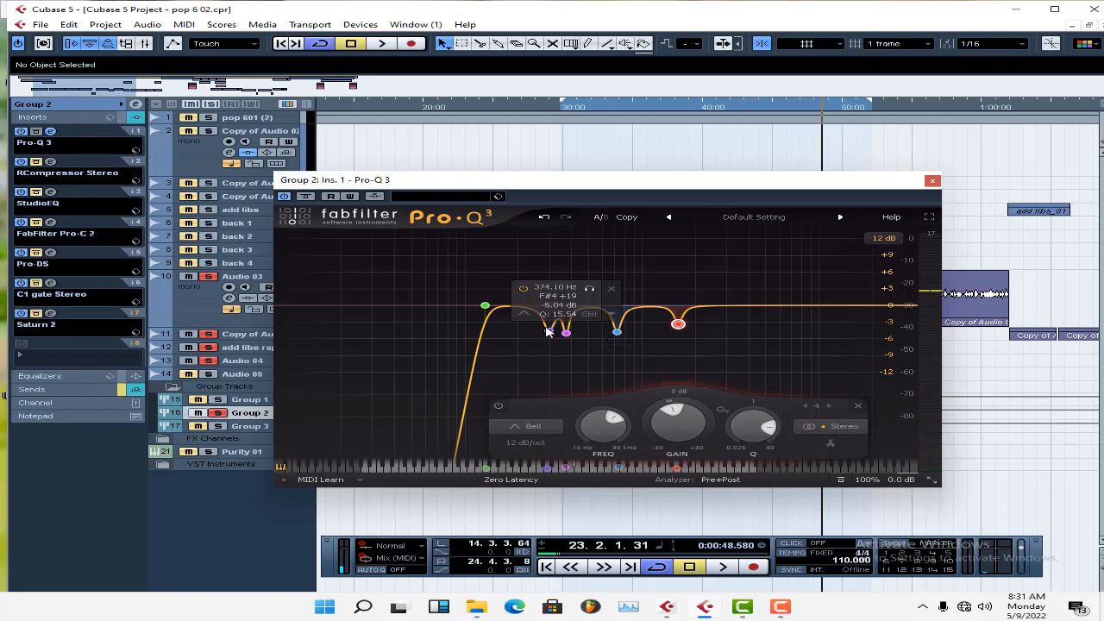
{"action": "left_click", "coordinate": [932, 180]}
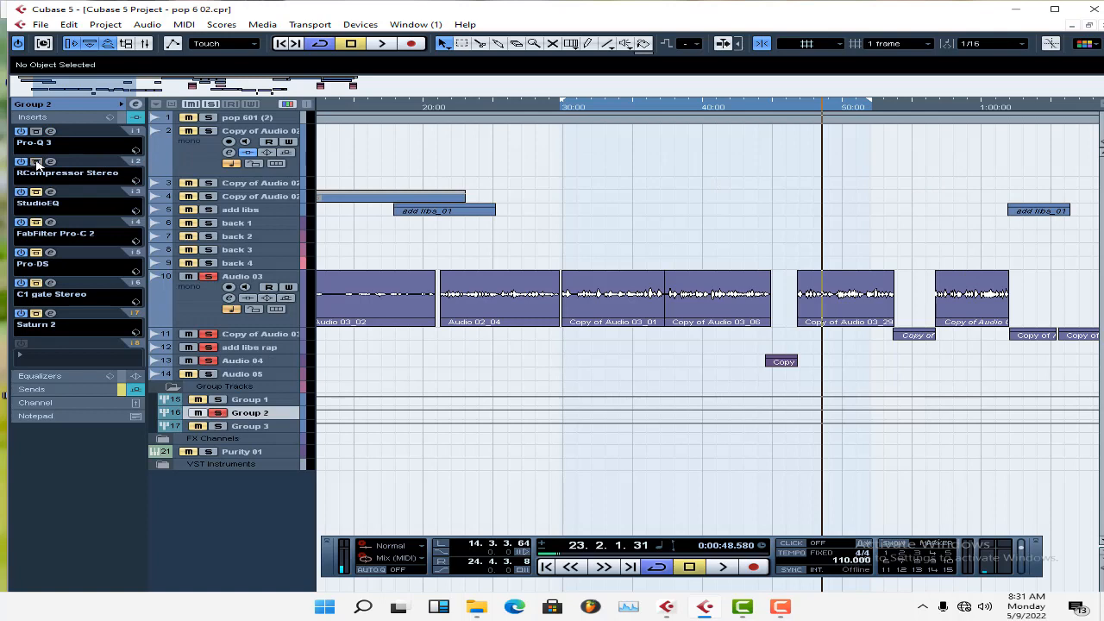
Open Group 2's RCompressor Stereo, enlarge the Audio 03 track, and examine the level differences in its waveforms near the song's start.
{"action": "left_click", "coordinate": [50, 161]}
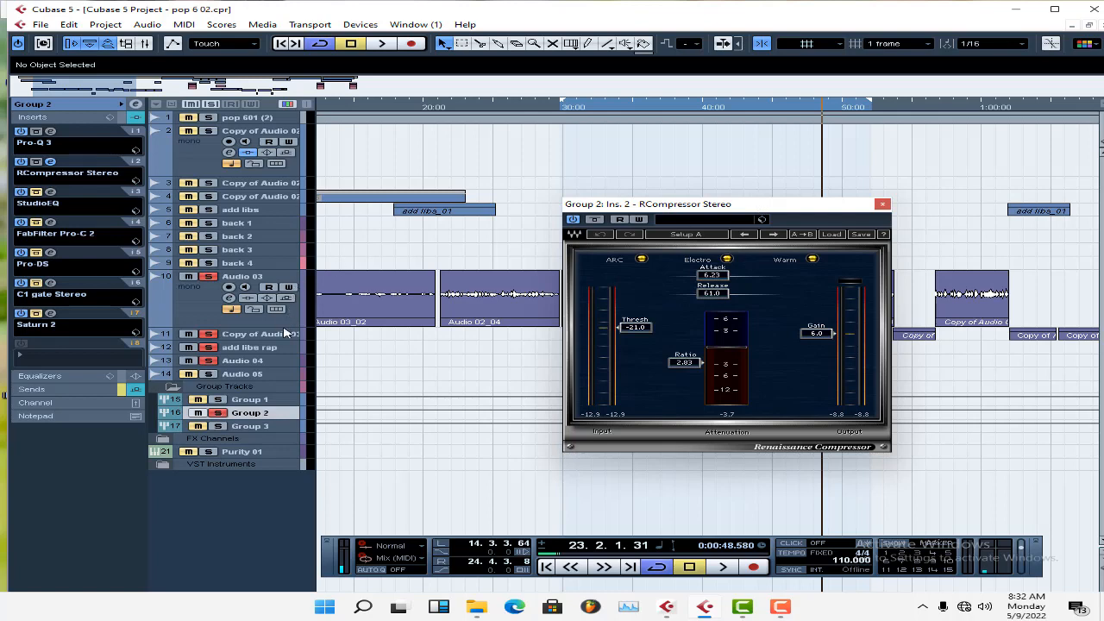
{"action": "left_click_drag", "start_coordinate": [284, 329], "coordinate": [285, 419]}
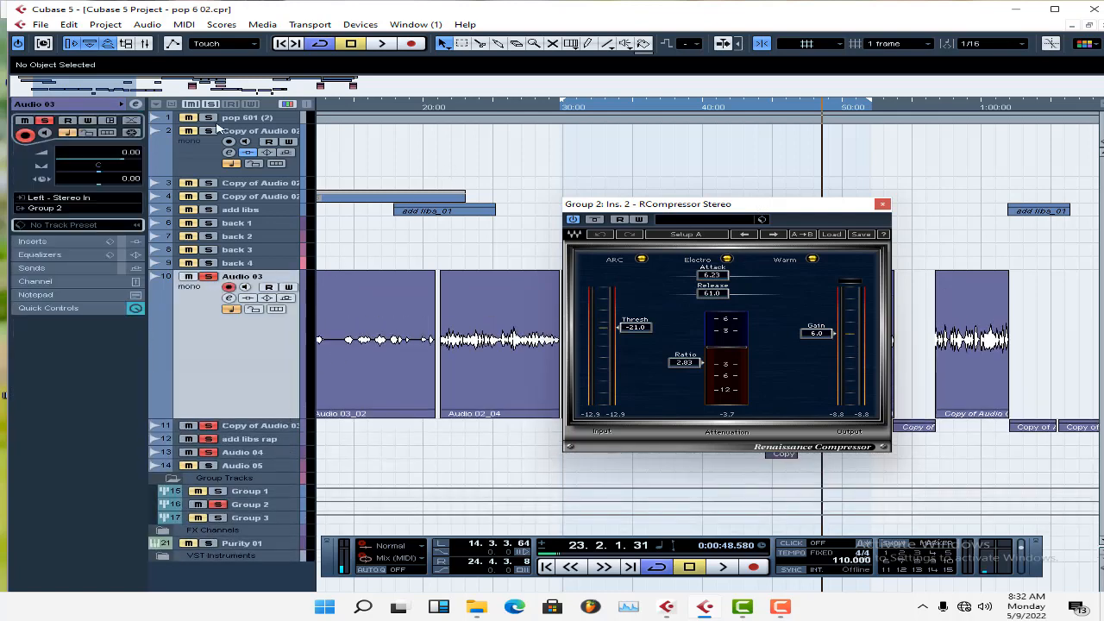
{"action": "left_click_drag", "start_coordinate": [114, 91], "coordinate": [97, 93]}
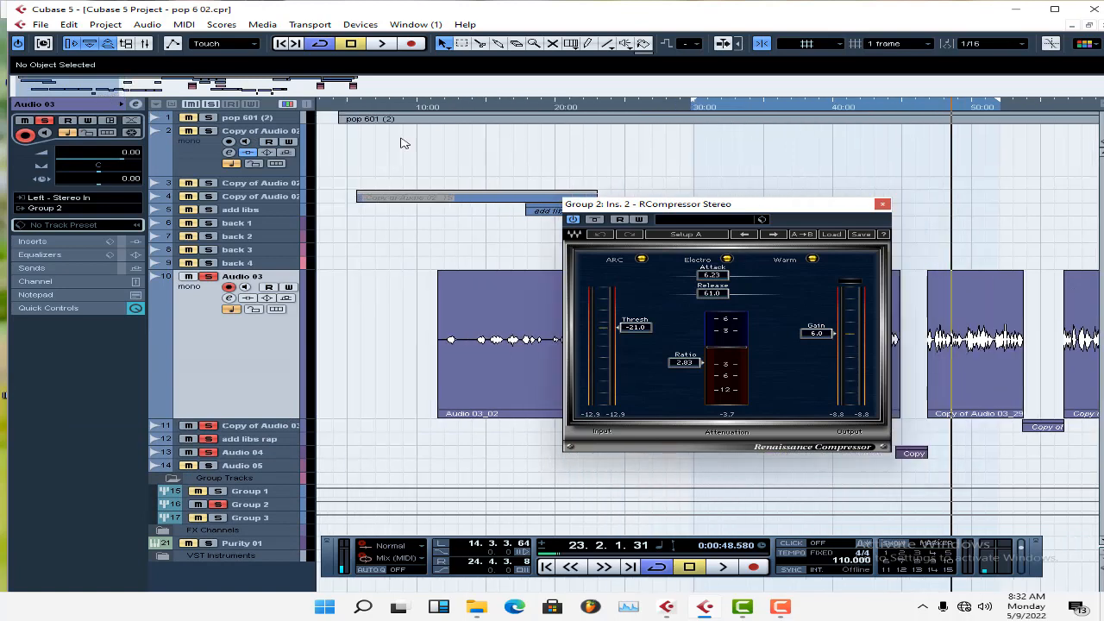
{"action": "left_click", "coordinate": [881, 205]}
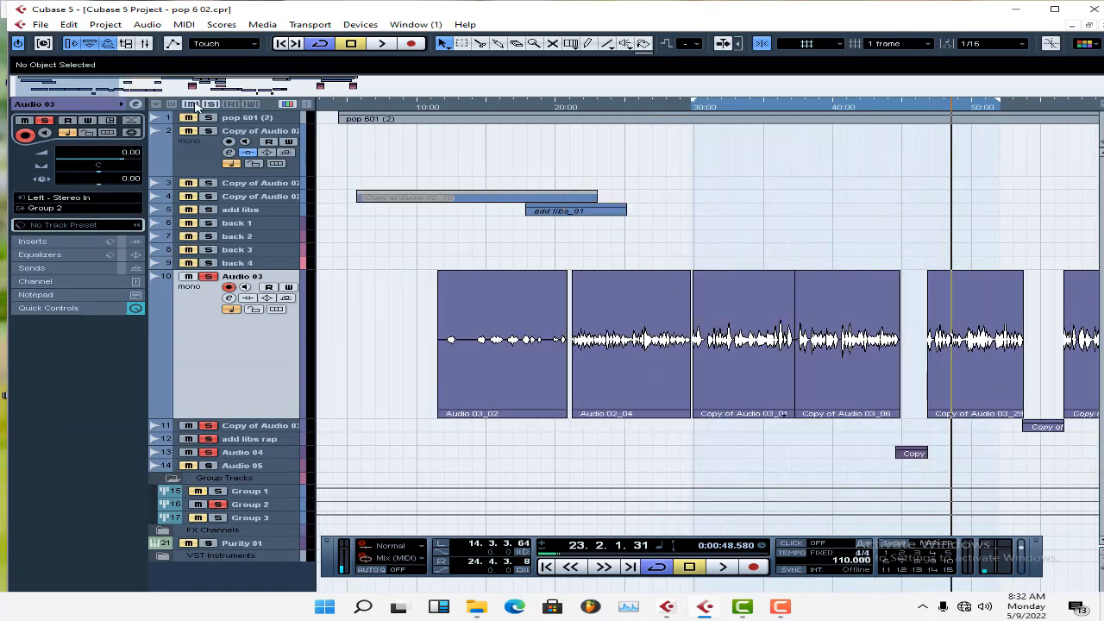
{"action": "left_click_drag", "start_coordinate": [119, 91], "coordinate": [100, 92]}
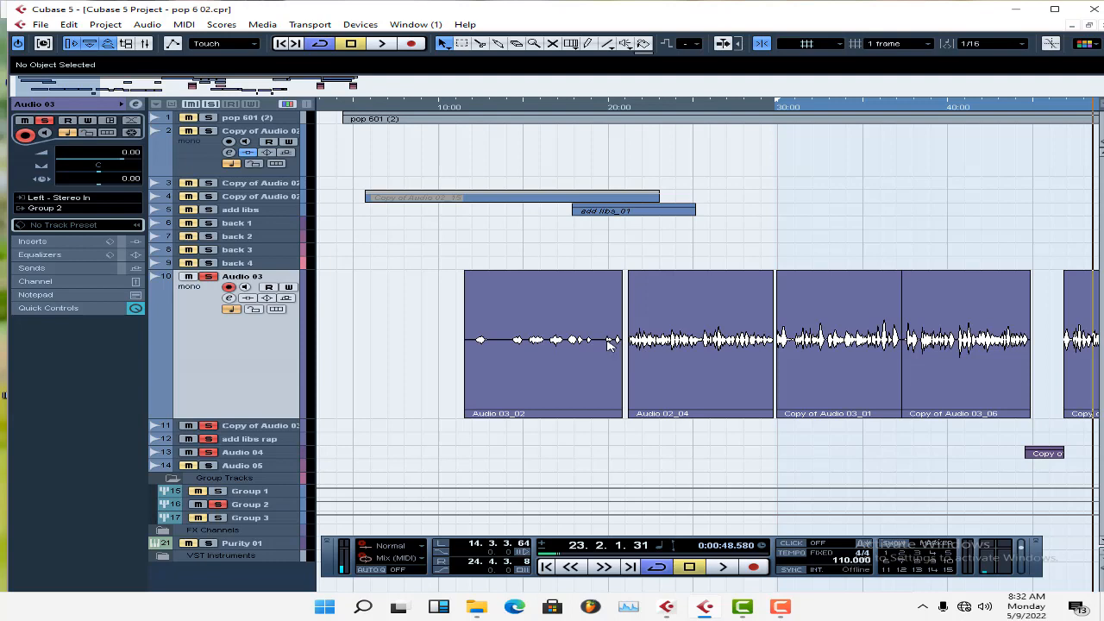
Review the threshold, ratio, attack, release and gain in Group 2's RCompressor Stereo, close it, and return playback to the loop start.
{"action": "left_click", "coordinate": [277, 504]}
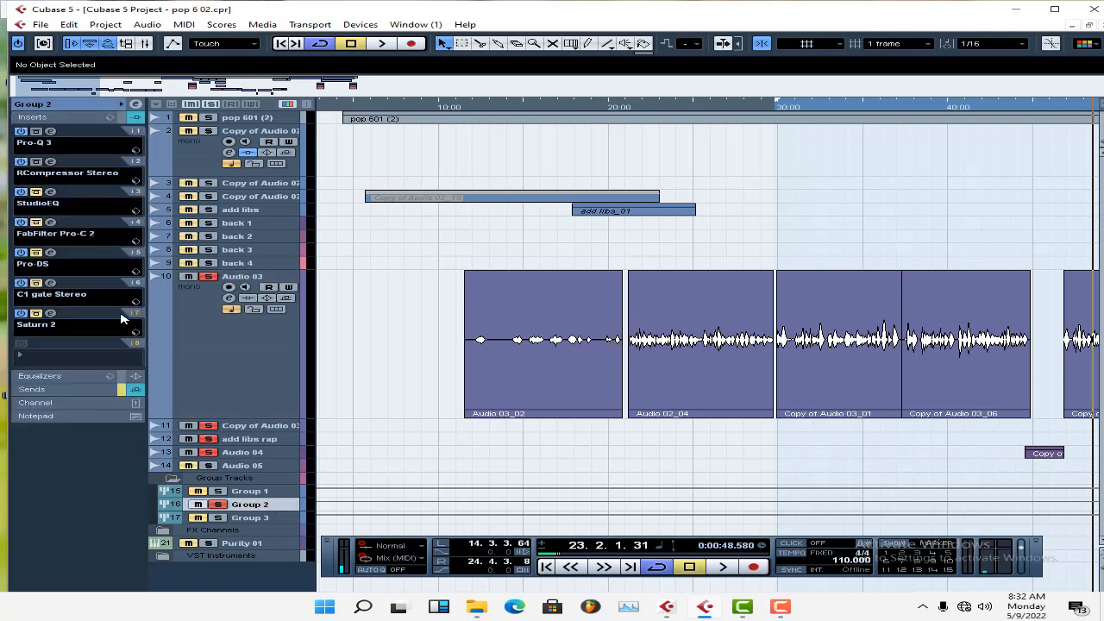
{"action": "left_click", "coordinate": [52, 163]}
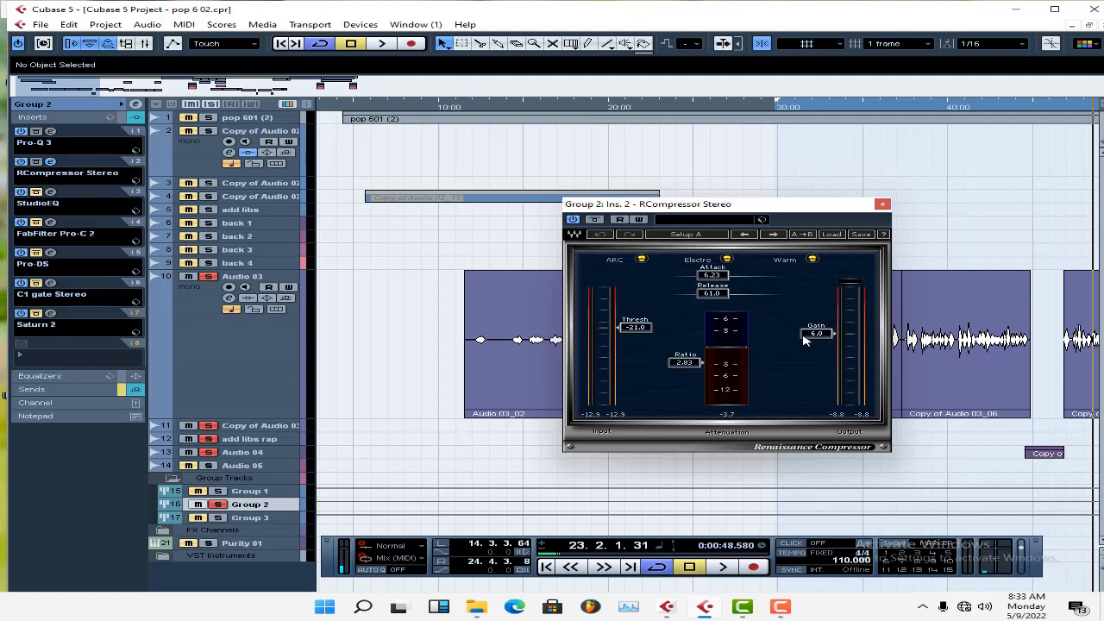
{"action": "left_click", "coordinate": [883, 205]}
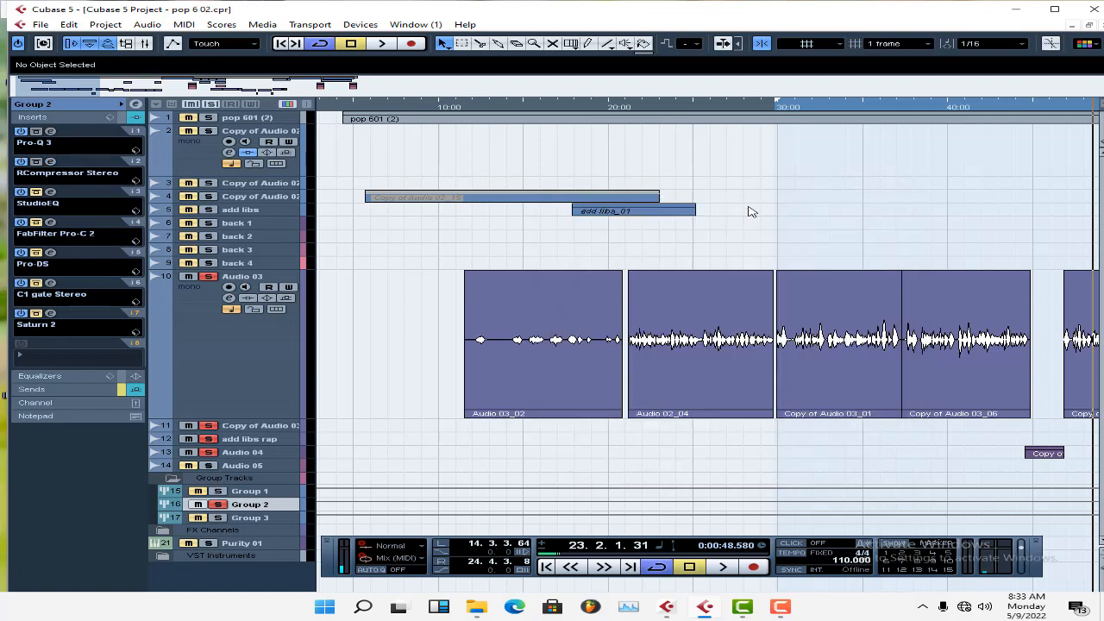
{"action": "key", "text": "space"}
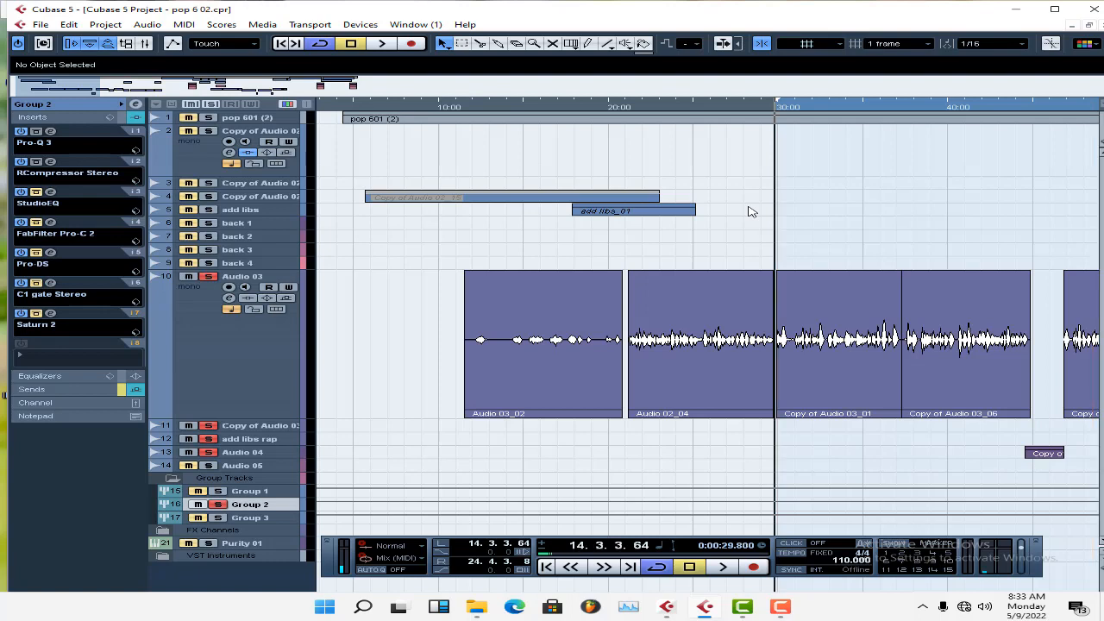
Play the loop and compare the rap vocals with Group 2's RCompressor Stereo and Pro-Q 3 switched off and on.
{"action": "key", "text": "space"}
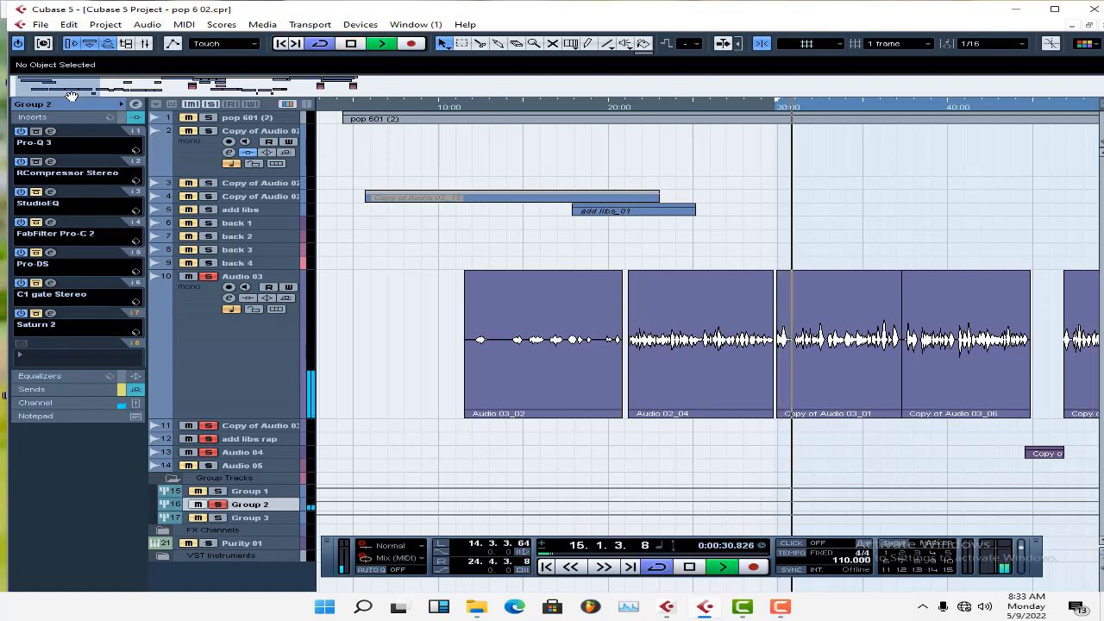
{"action": "left_click_drag", "start_coordinate": [85, 96], "coordinate": [117, 96]}
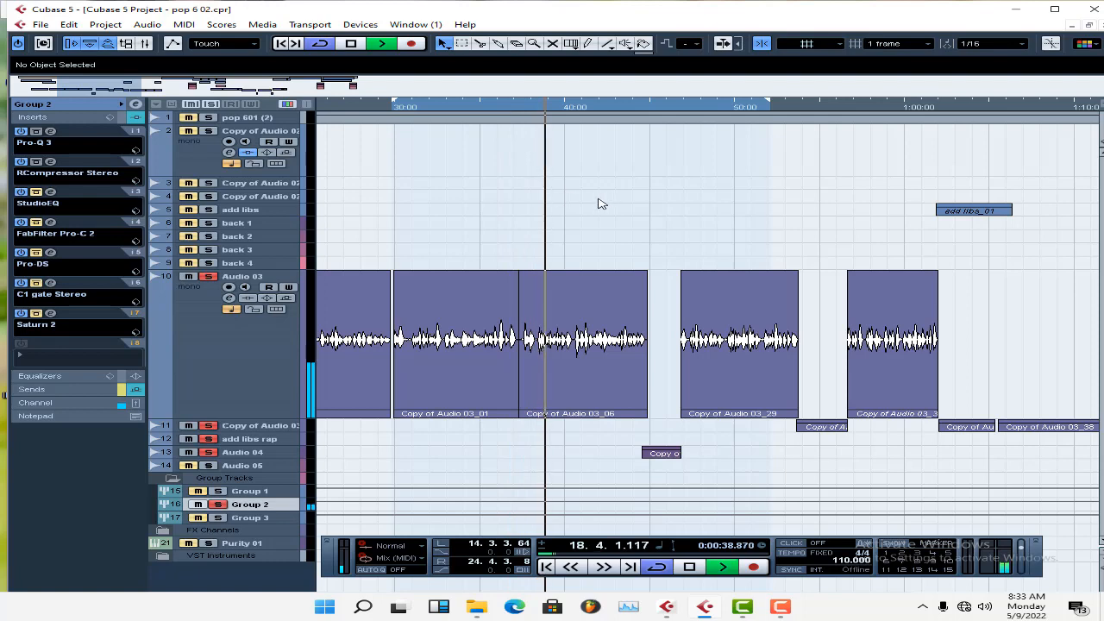
{"action": "left_click", "coordinate": [21, 161]}
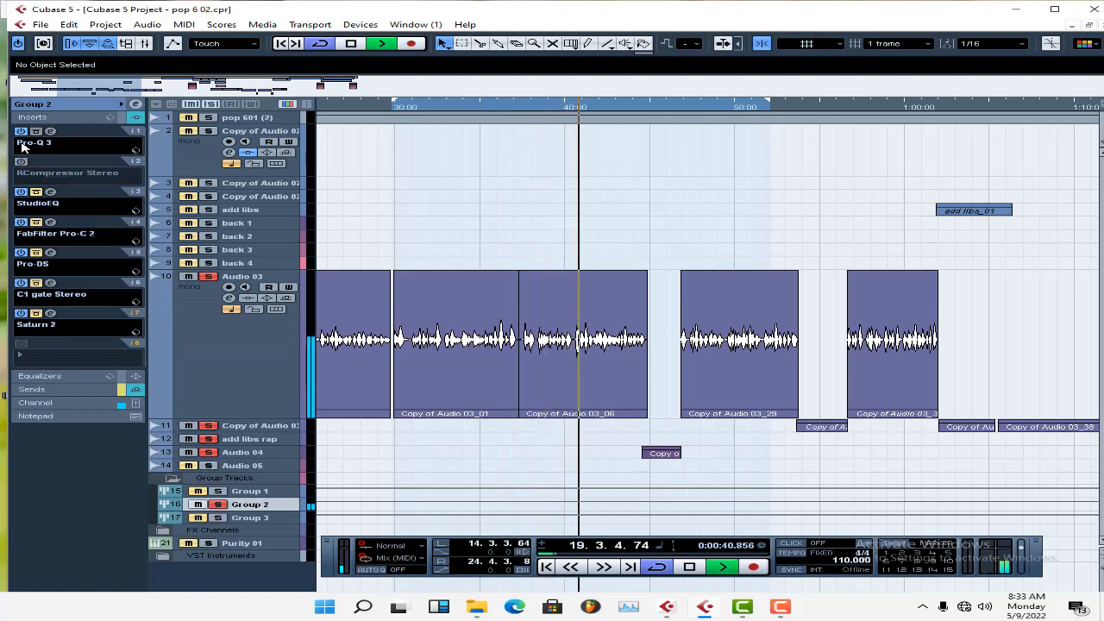
{"action": "left_click", "coordinate": [21, 131]}
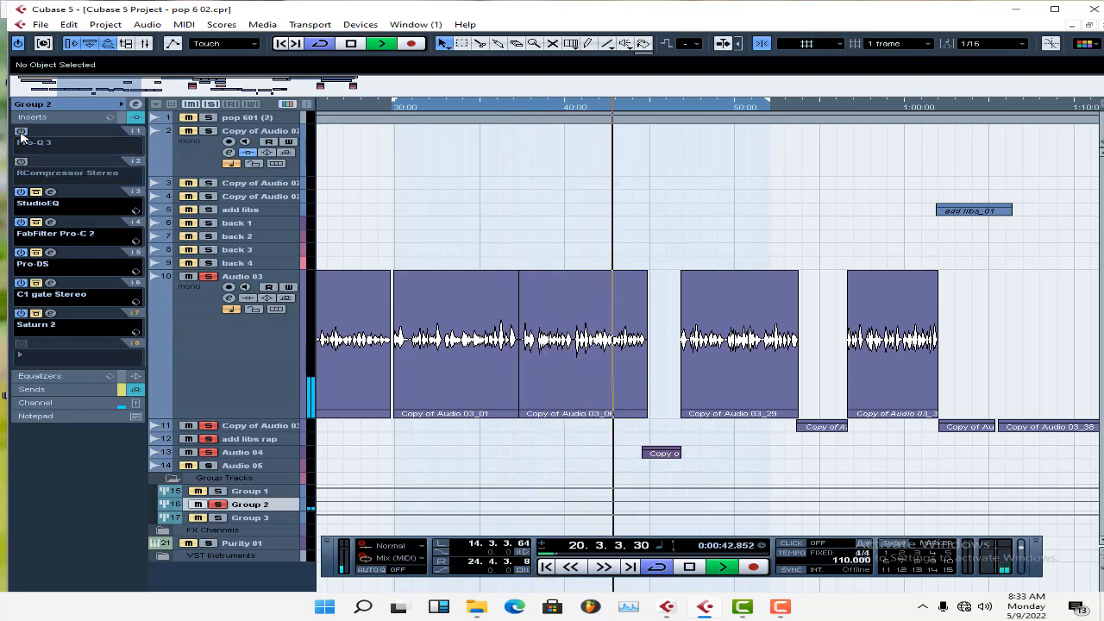
{"action": "left_click", "coordinate": [20, 131]}
{"action": "left_click", "coordinate": [21, 161]}
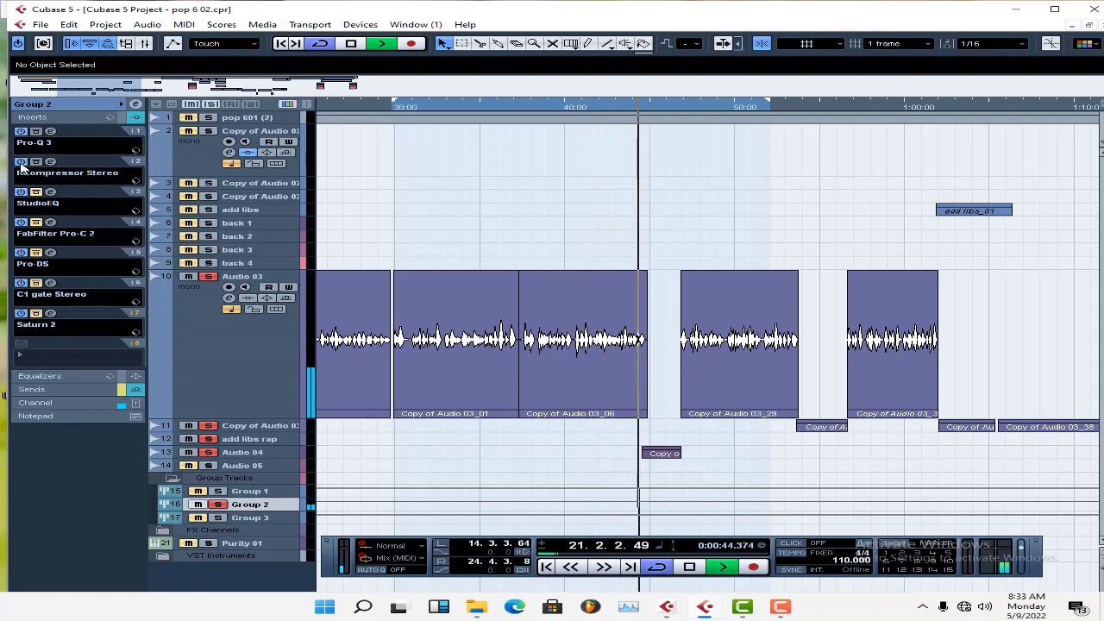
{"action": "key", "text": "space"}
Replay from about 33 s with both inserts off, toggle Pro-Q 3 for comparison, and switch RCompressor Stereo back on.
{"action": "left_click", "coordinate": [449, 108]}
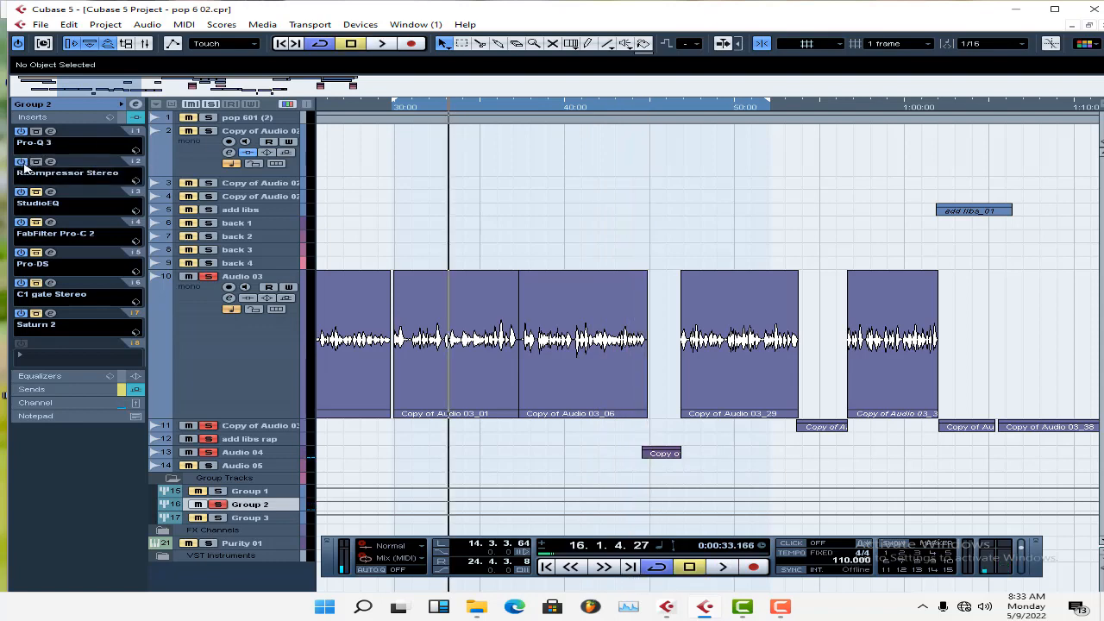
{"action": "left_click", "coordinate": [21, 162]}
{"action": "left_click", "coordinate": [21, 131]}
{"action": "key", "text": "space"}
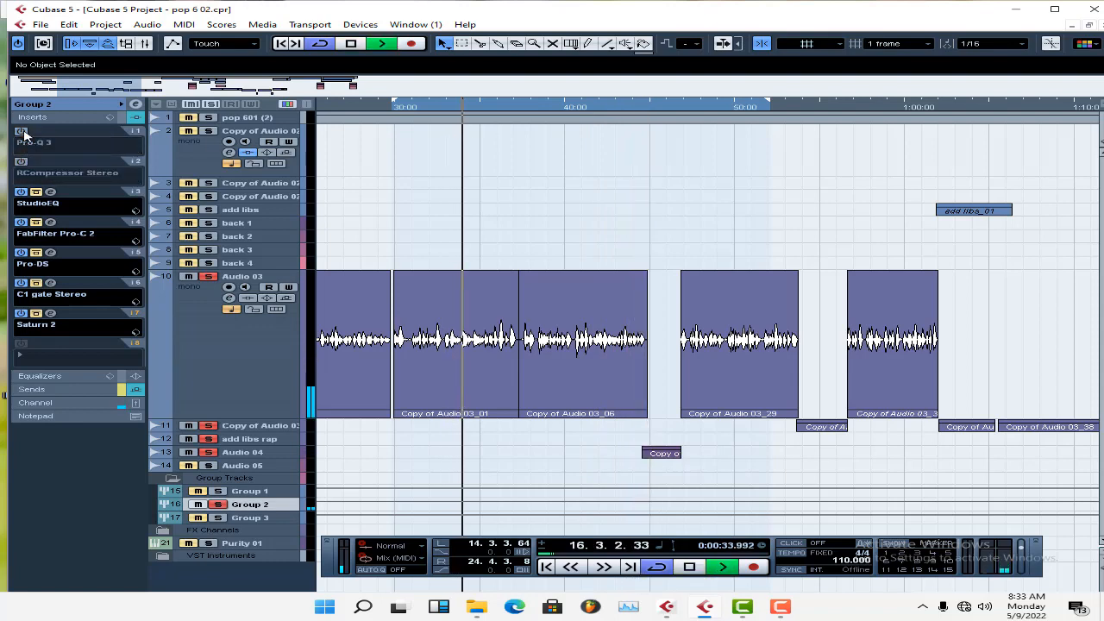
{"action": "left_click", "coordinate": [21, 131]}
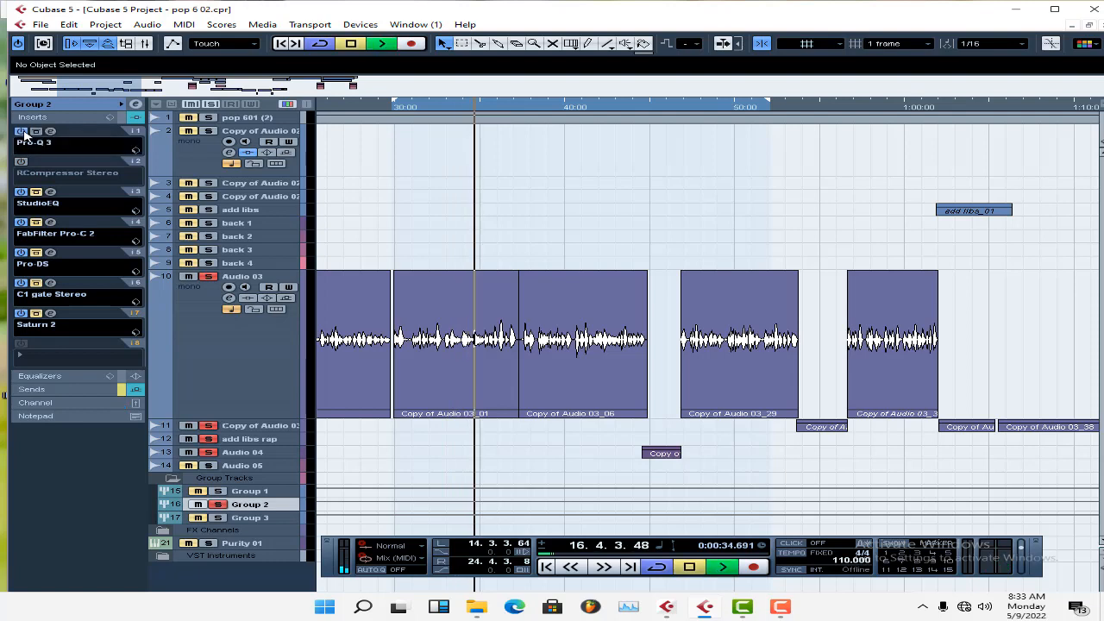
{"action": "left_click", "coordinate": [21, 132]}
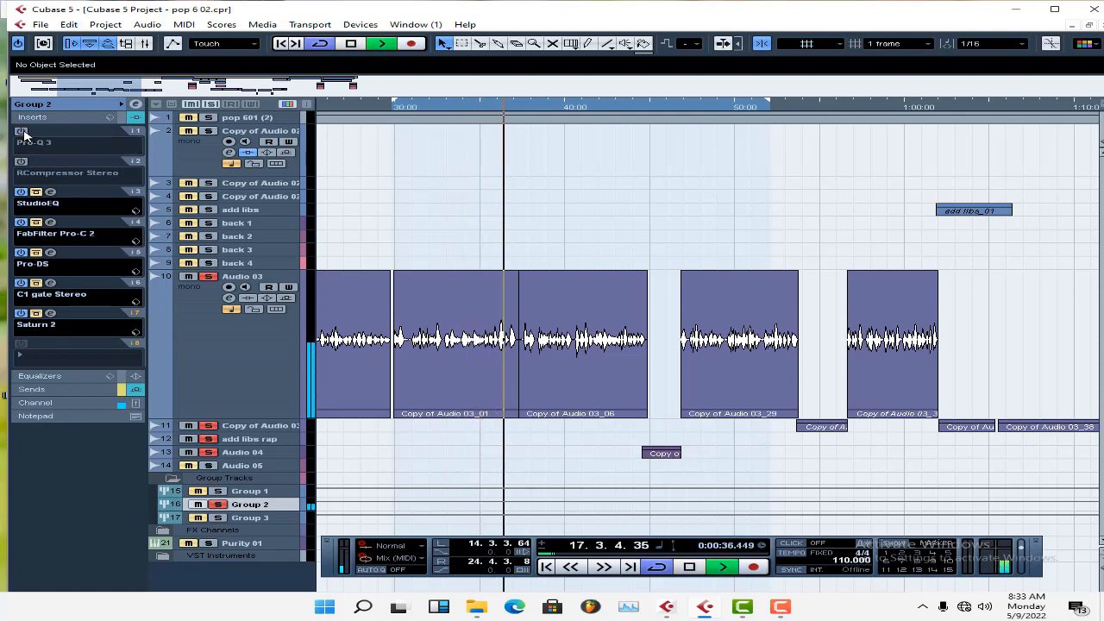
{"action": "left_click", "coordinate": [20, 131]}
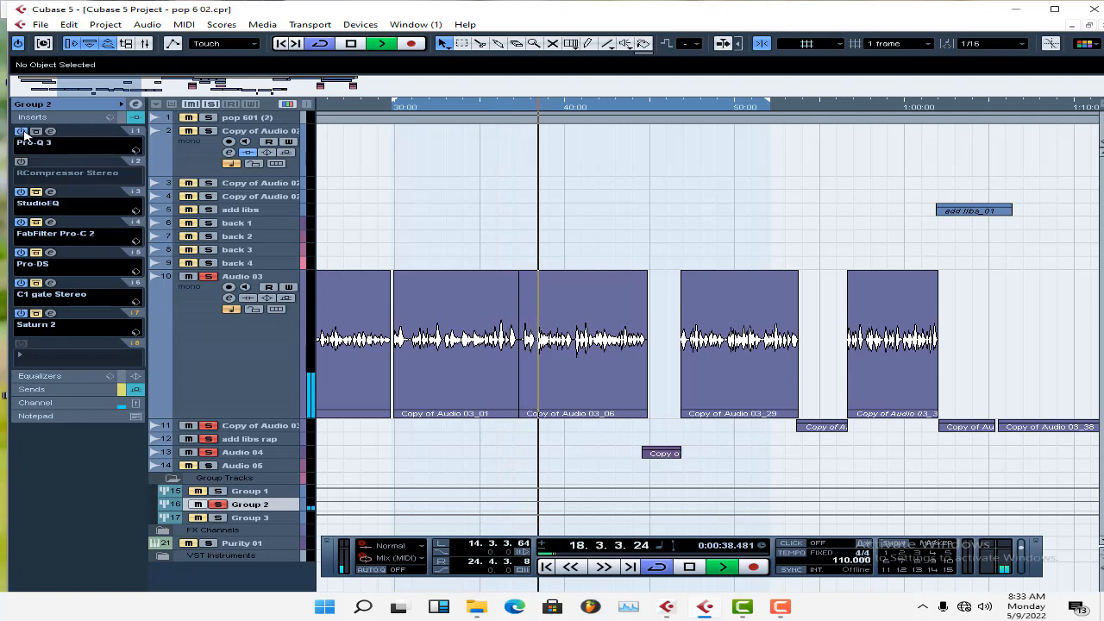
{"action": "left_click", "coordinate": [20, 161]}
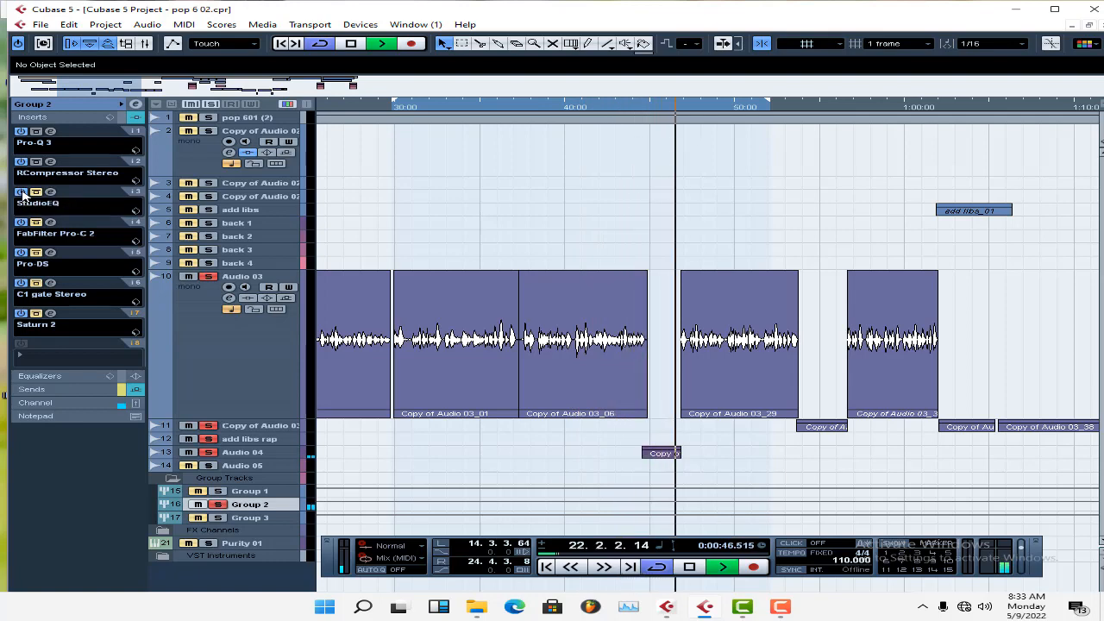
Stop playback, take Group 2's StudioEQ out of bypass and open it, and briefly review RCompressor Stereo's gain.
{"action": "key", "text": "space"}
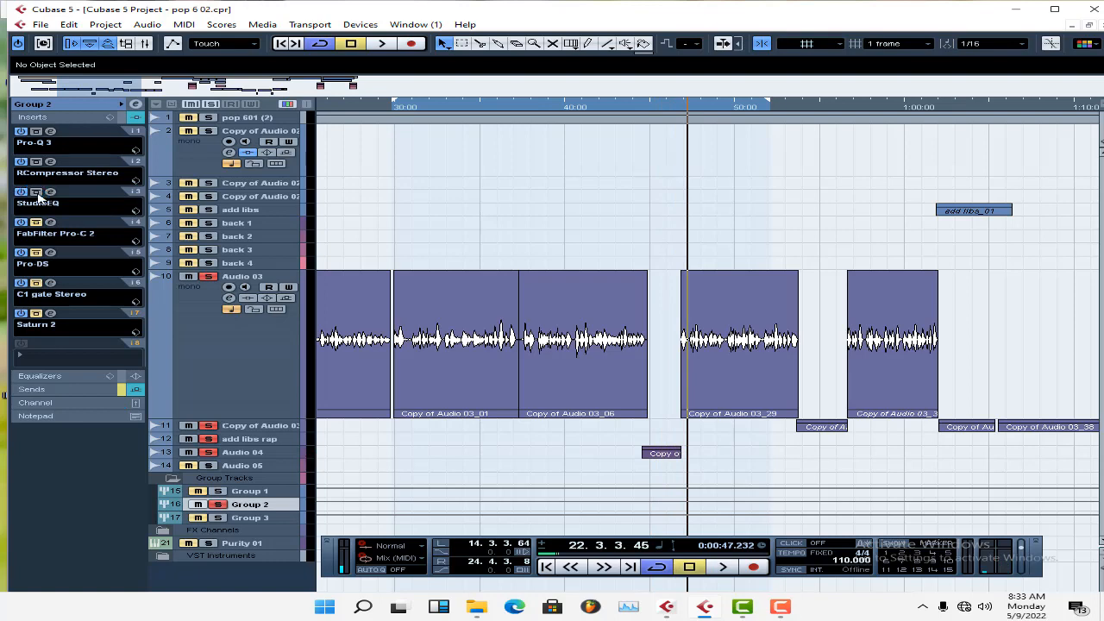
{"action": "left_click", "coordinate": [51, 192]}
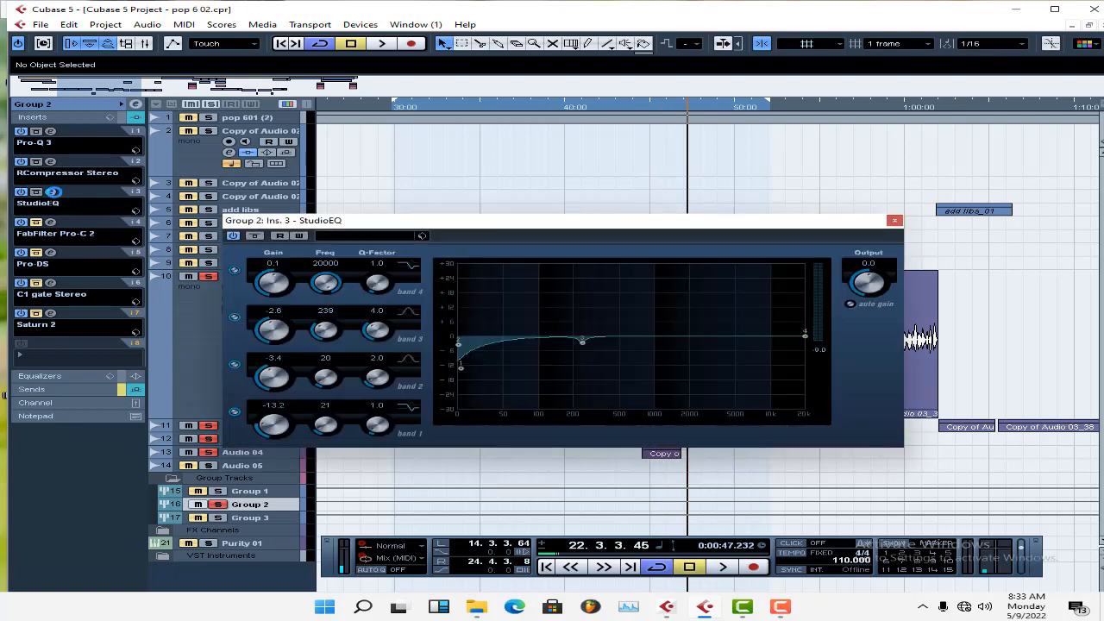
{"action": "left_click", "coordinate": [51, 162]}
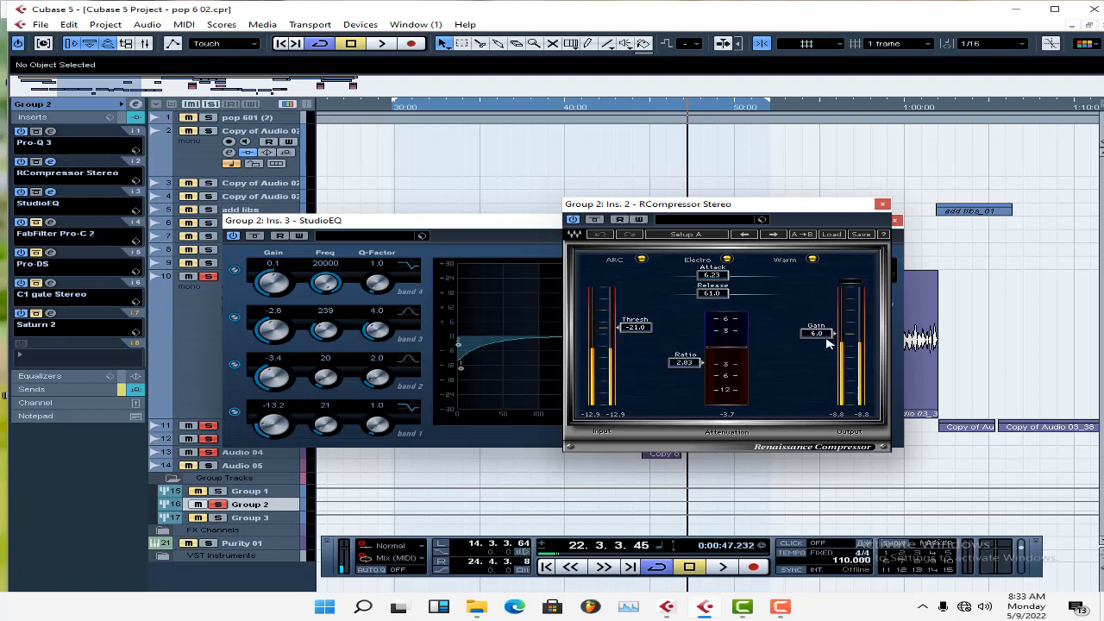
{"action": "left_click", "coordinate": [883, 204]}
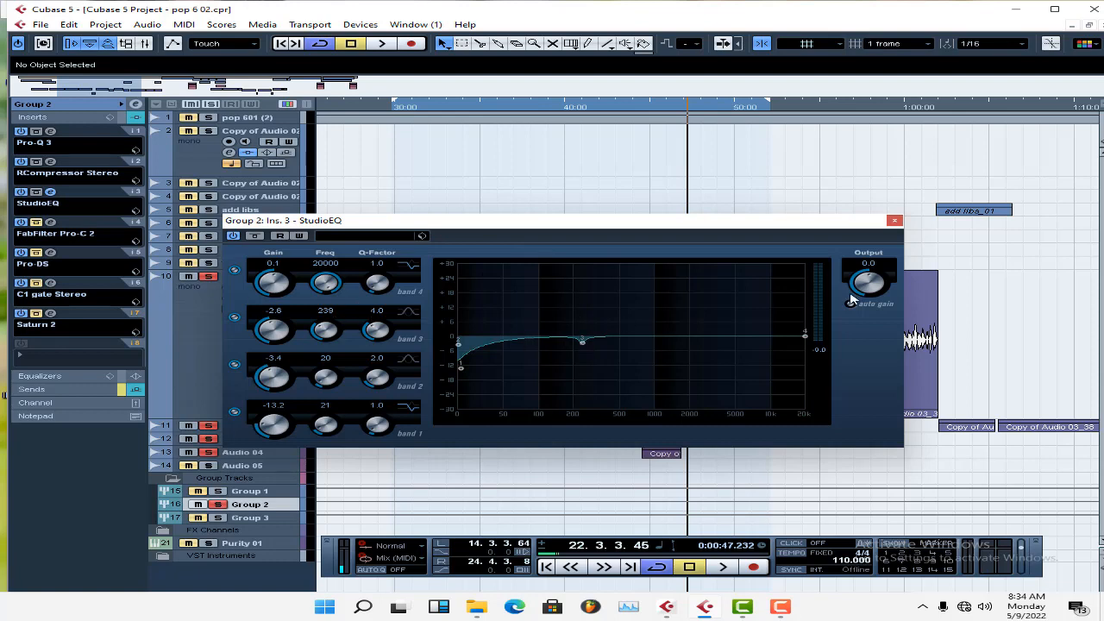
Switch StudioEQ off, play from about 37 s, and compare the vocals with it on and off, leaving it on.
{"action": "left_click", "coordinate": [232, 237]}
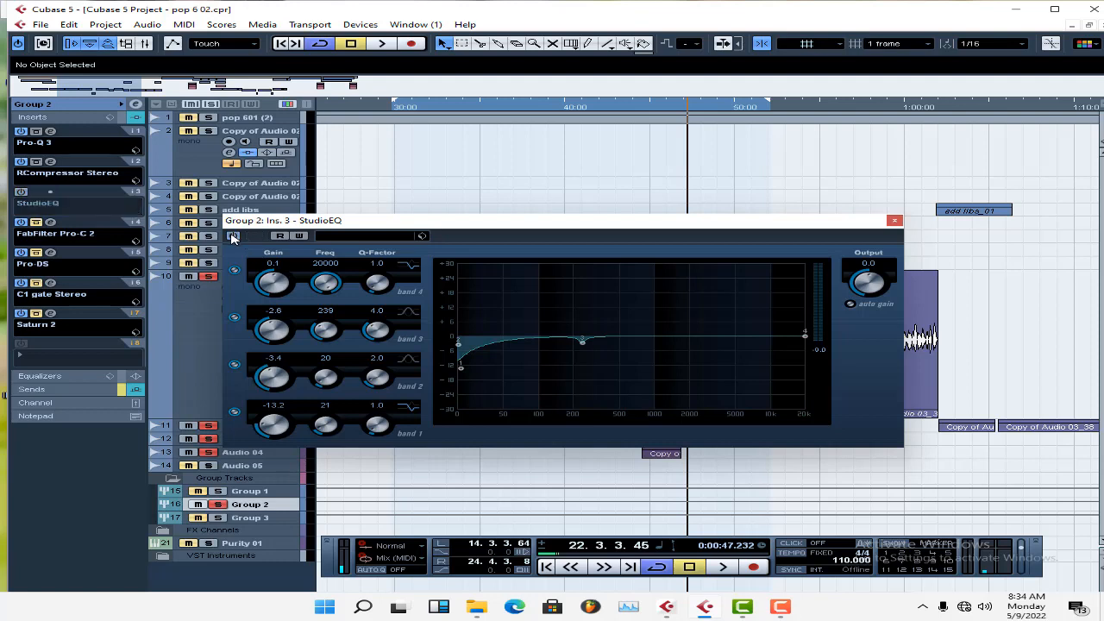
{"action": "left_click", "coordinate": [514, 107]}
{"action": "key", "text": "space"}
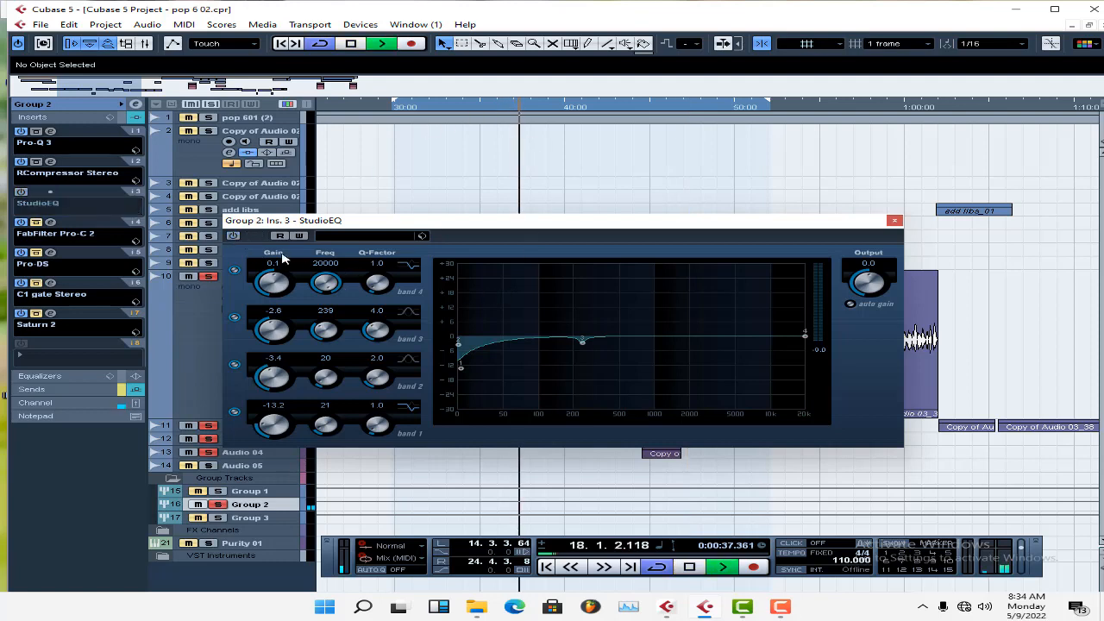
{"action": "left_click", "coordinate": [232, 236]}
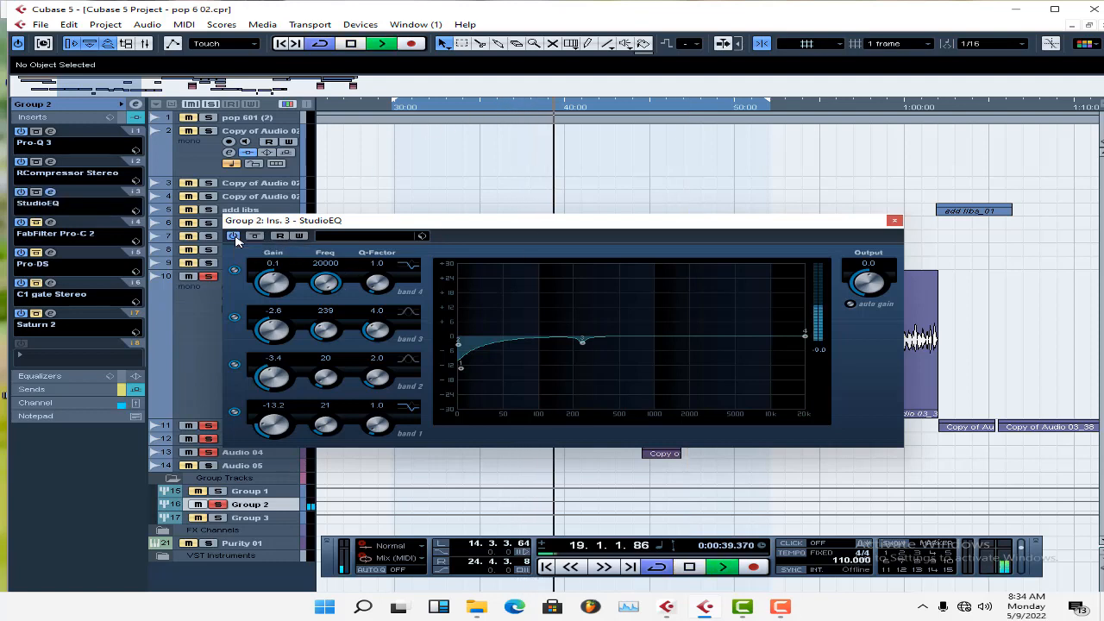
{"action": "left_click", "coordinate": [235, 238]}
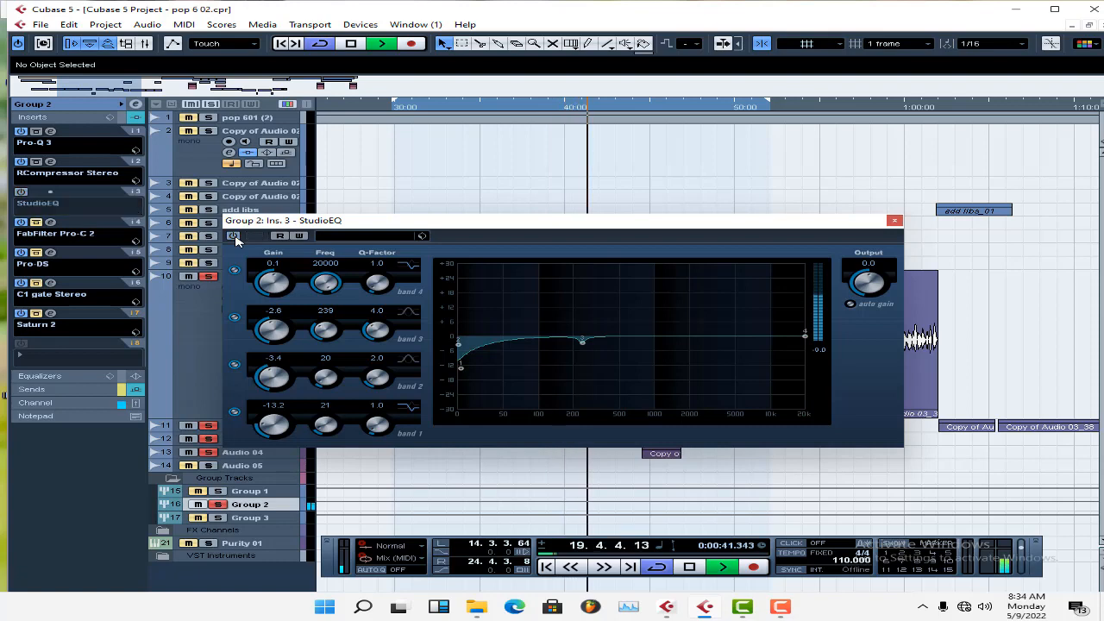
{"action": "left_click", "coordinate": [236, 238]}
{"action": "key", "text": "space"}
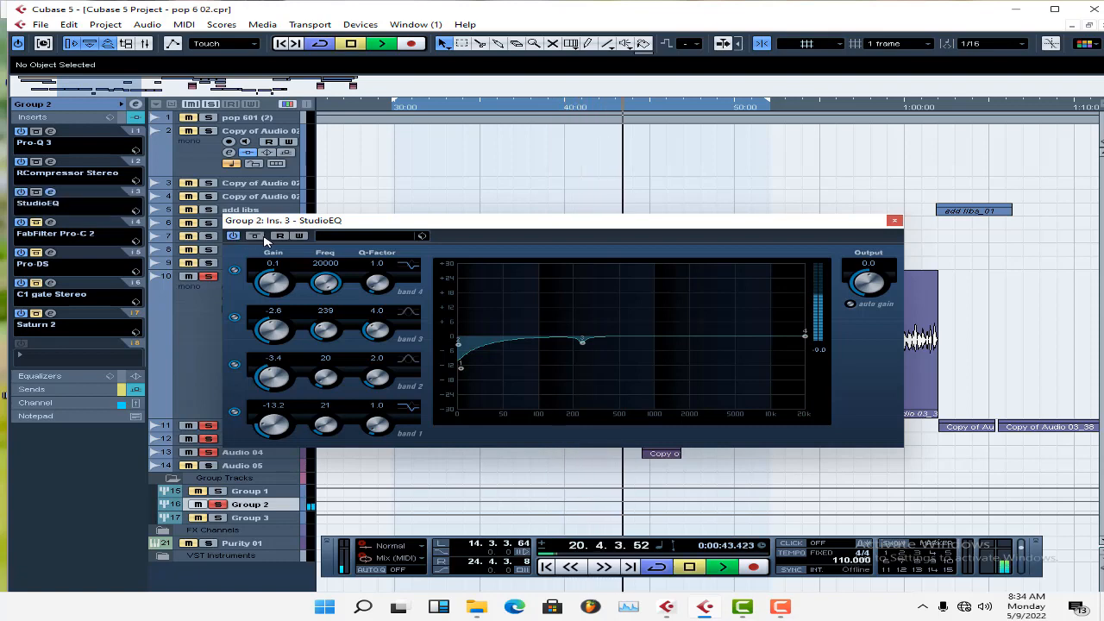
Replay from about 34 s and compare the vocals again with StudioEQ off and on, leaving it on.
{"action": "left_click", "coordinate": [466, 107]}
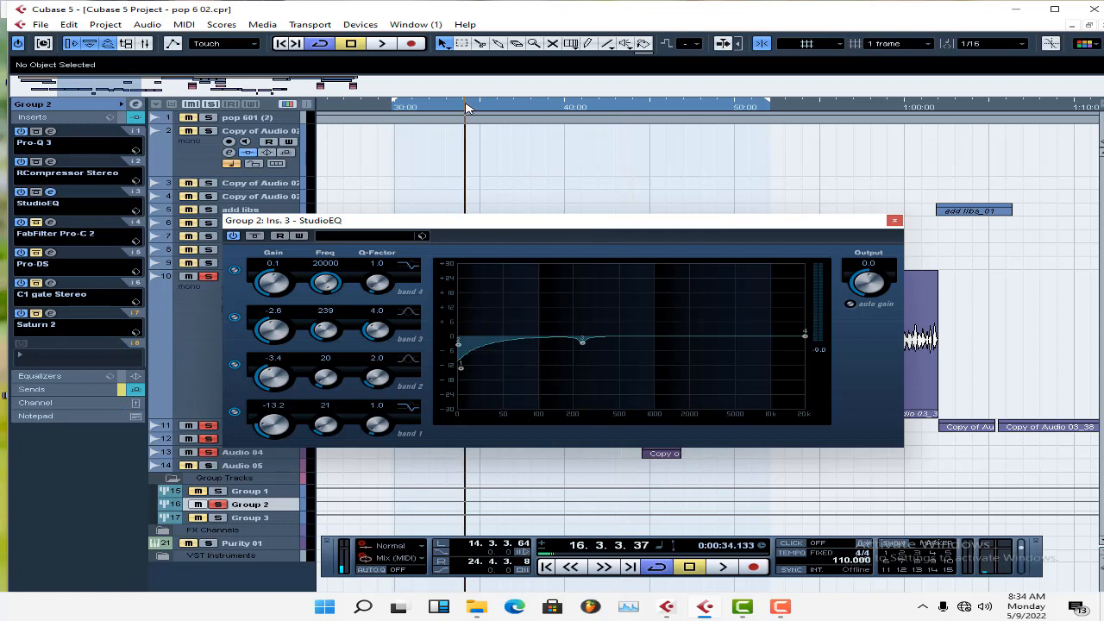
{"action": "key", "text": "space"}
{"action": "key", "text": "space"}
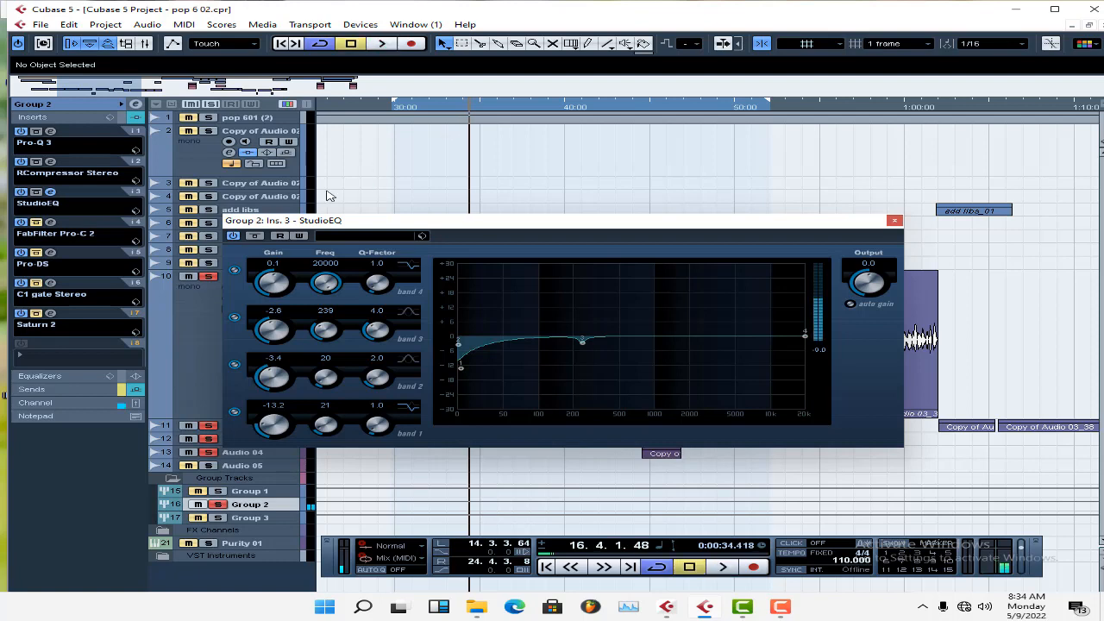
{"action": "left_click", "coordinate": [233, 236]}
{"action": "key", "text": "space"}
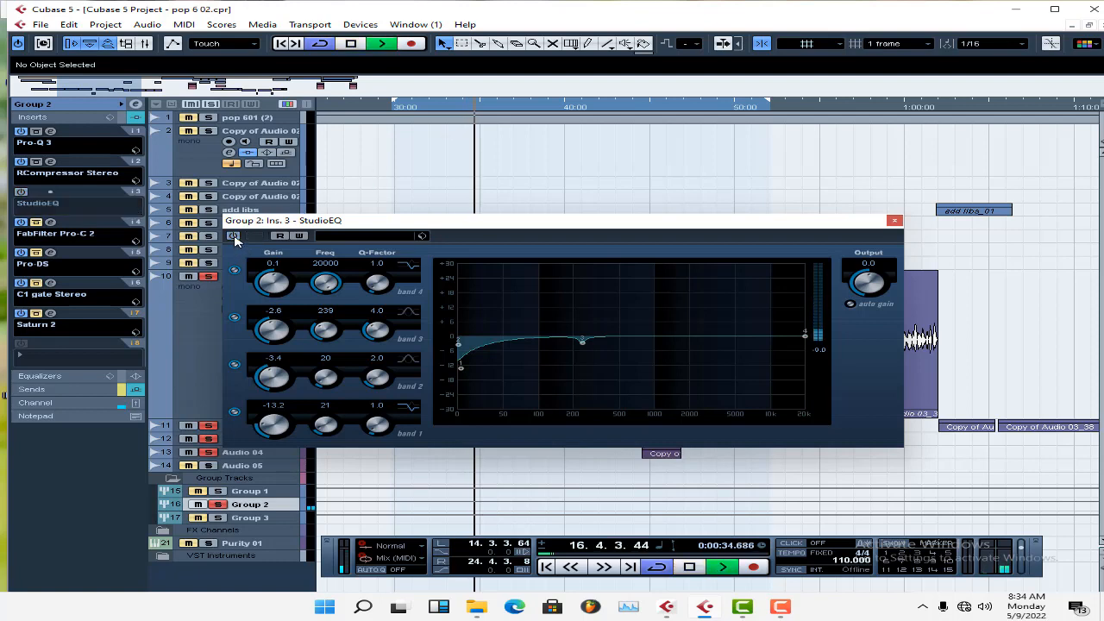
{"action": "left_click", "coordinate": [234, 236]}
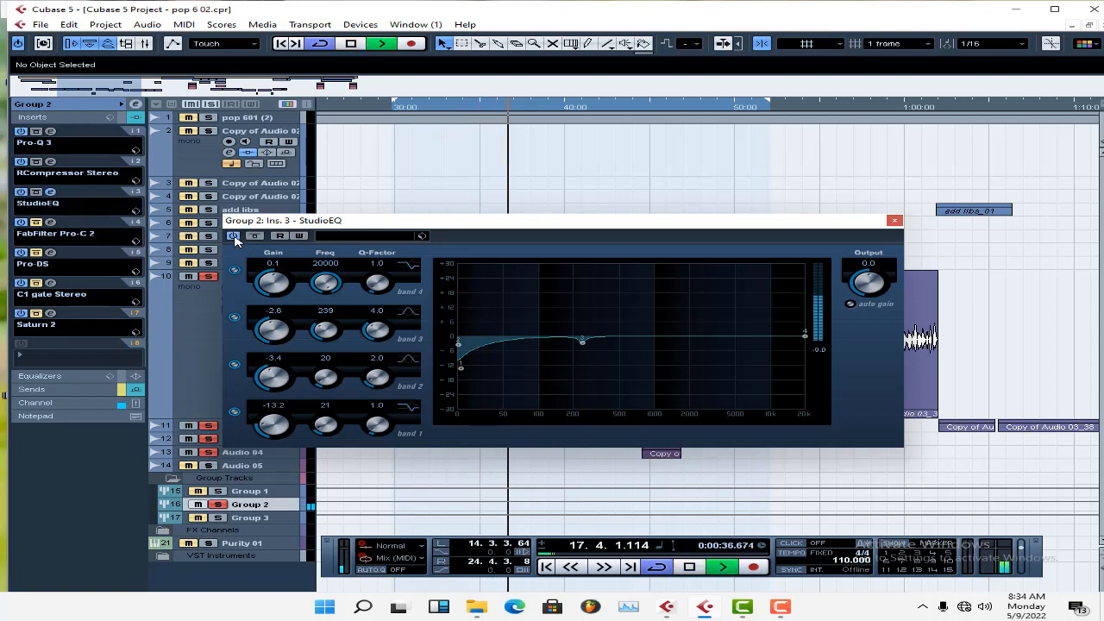
{"action": "left_click", "coordinate": [234, 236]}
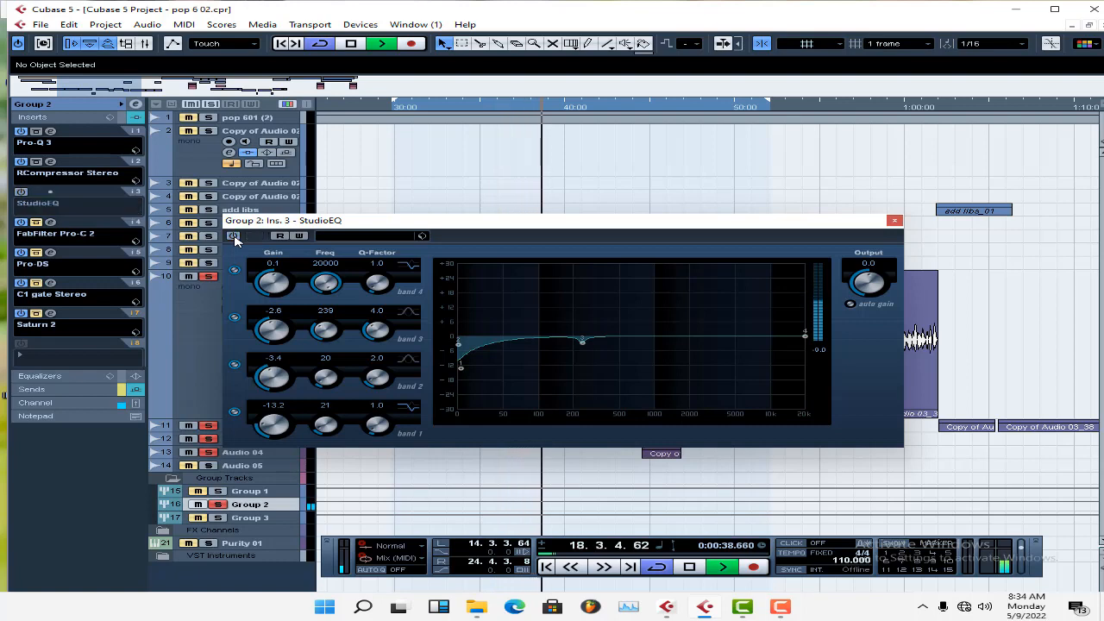
{"action": "left_click", "coordinate": [234, 236]}
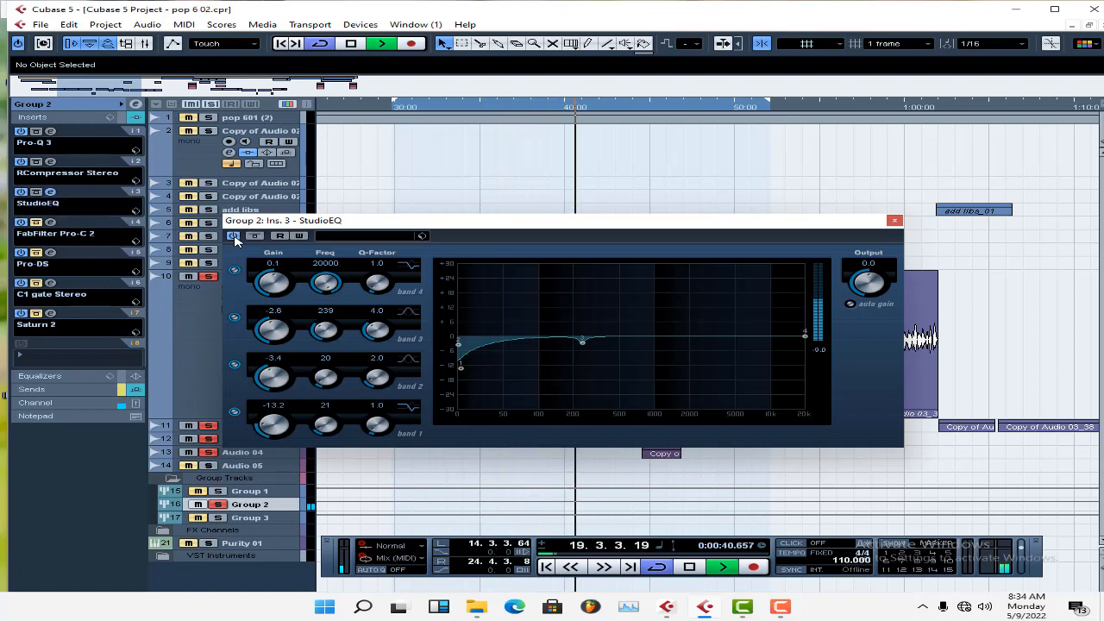
{"action": "key", "text": "space"}
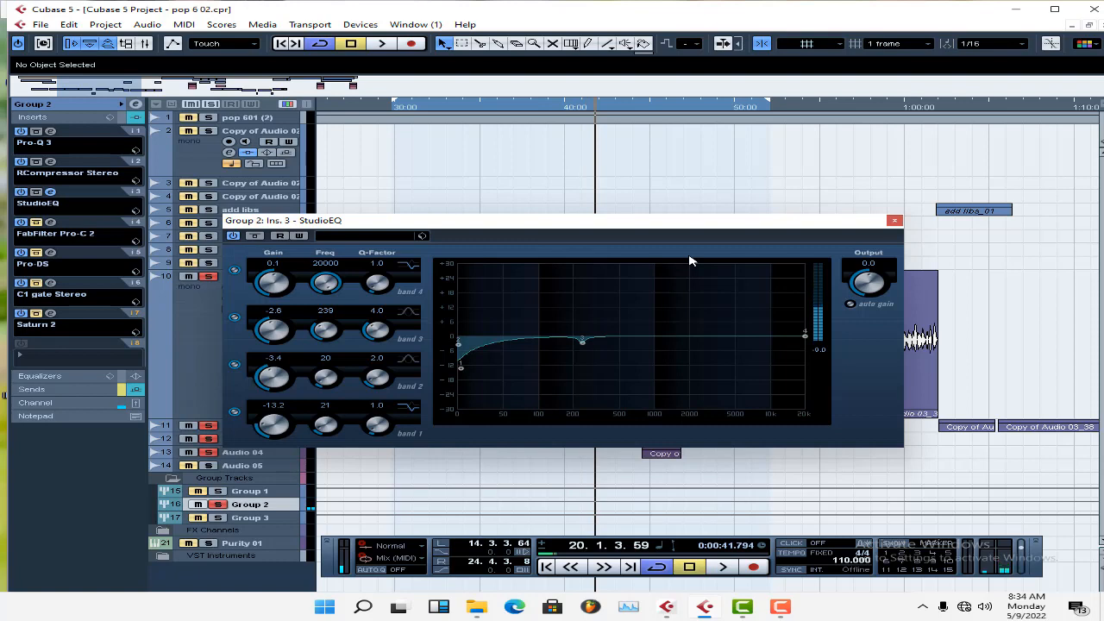
Close StudioEQ, take Group 2's FabFilter Pro-C 2 out of bypass, and review its threshold, attack and release.
{"action": "left_click", "coordinate": [894, 220]}
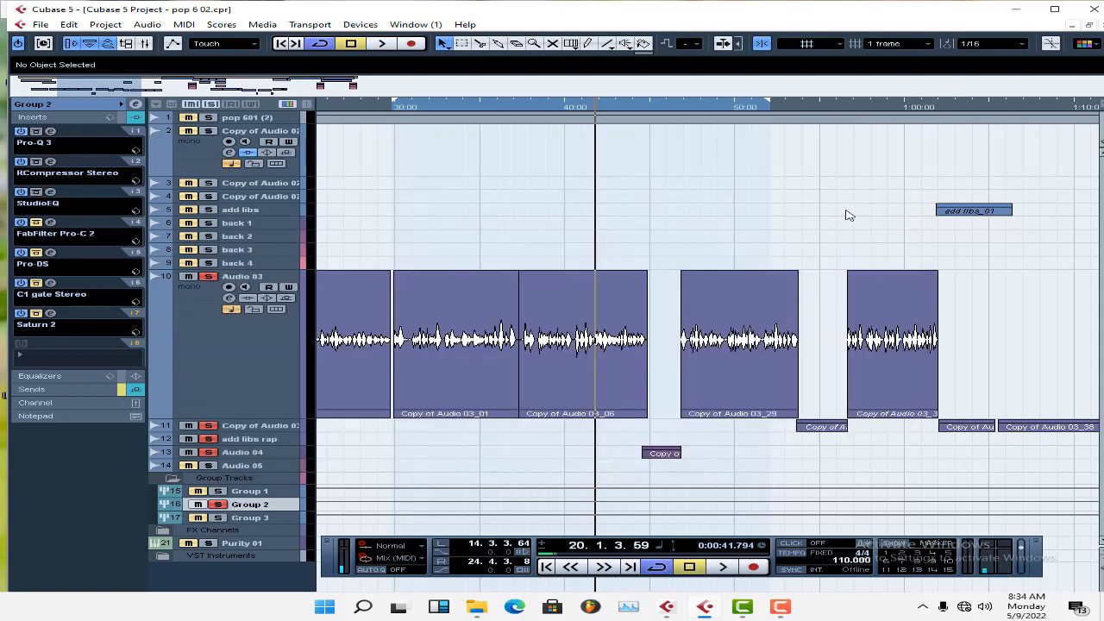
{"action": "left_click", "coordinate": [52, 223]}
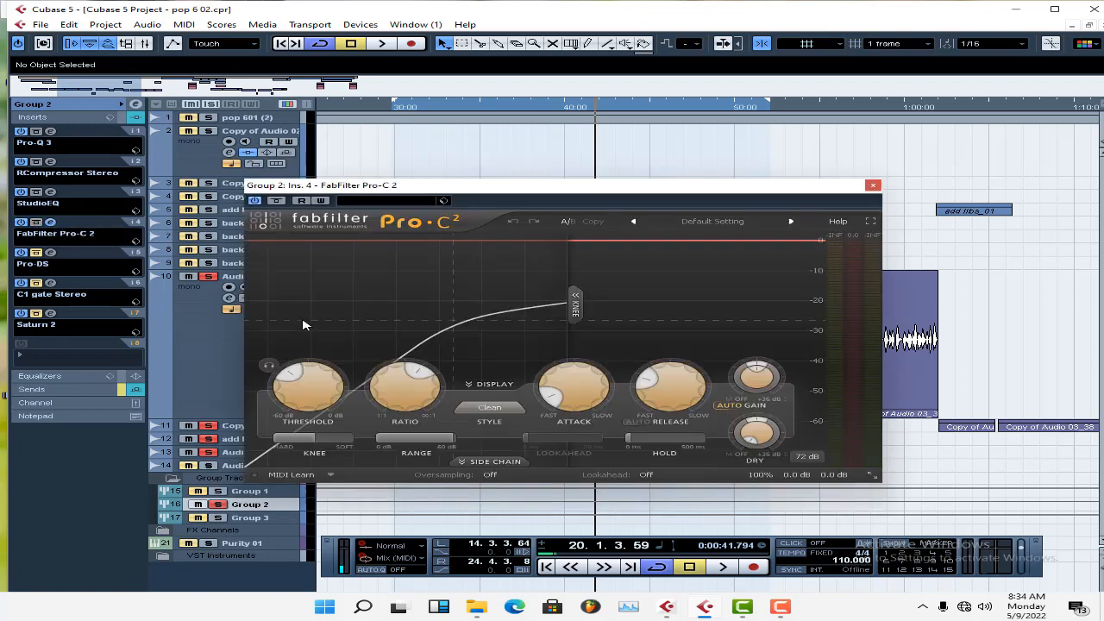
{"action": "mouse_move", "coordinate": [301, 379]}
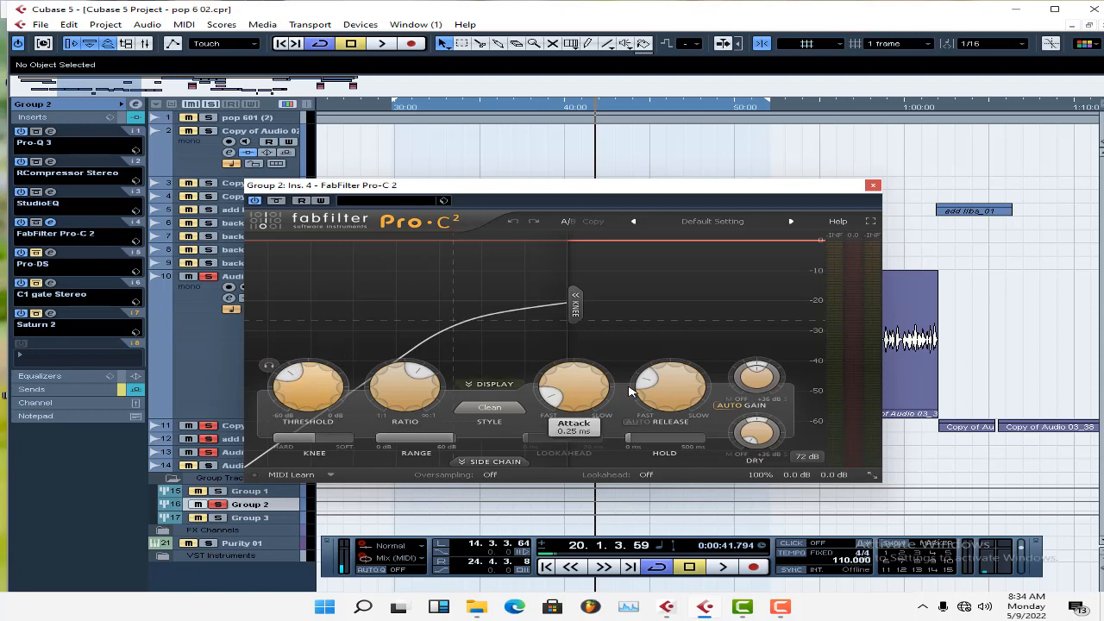
{"action": "mouse_move", "coordinate": [664, 385]}
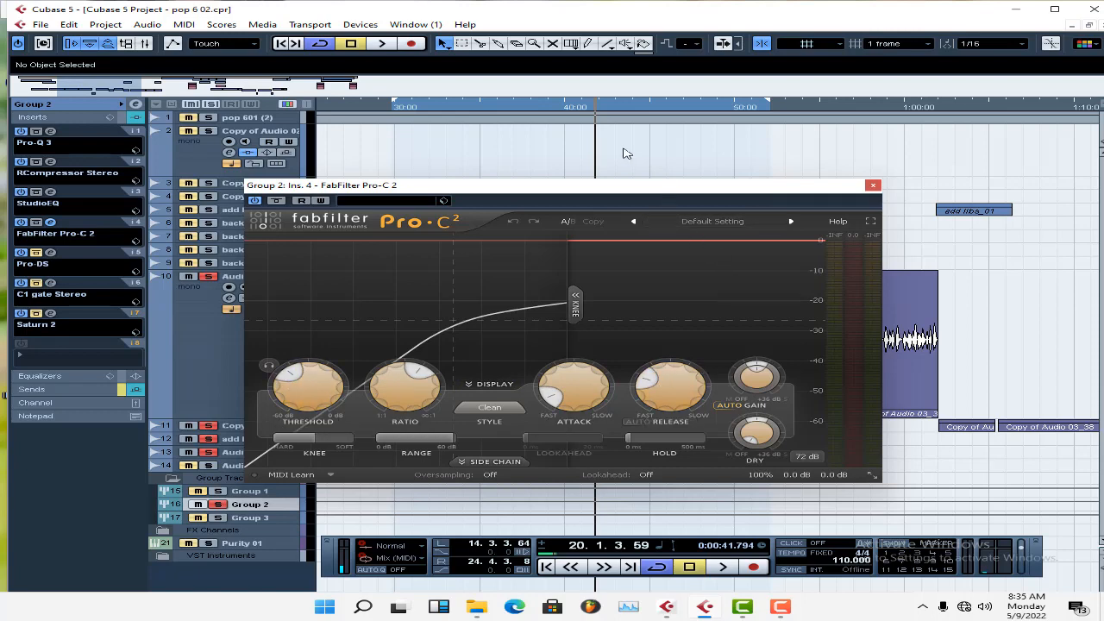
Switch Pro-C 2 off and play from about 35 s, then switch it on and replay from about 32 s to compare.
{"action": "left_click", "coordinate": [476, 107]}
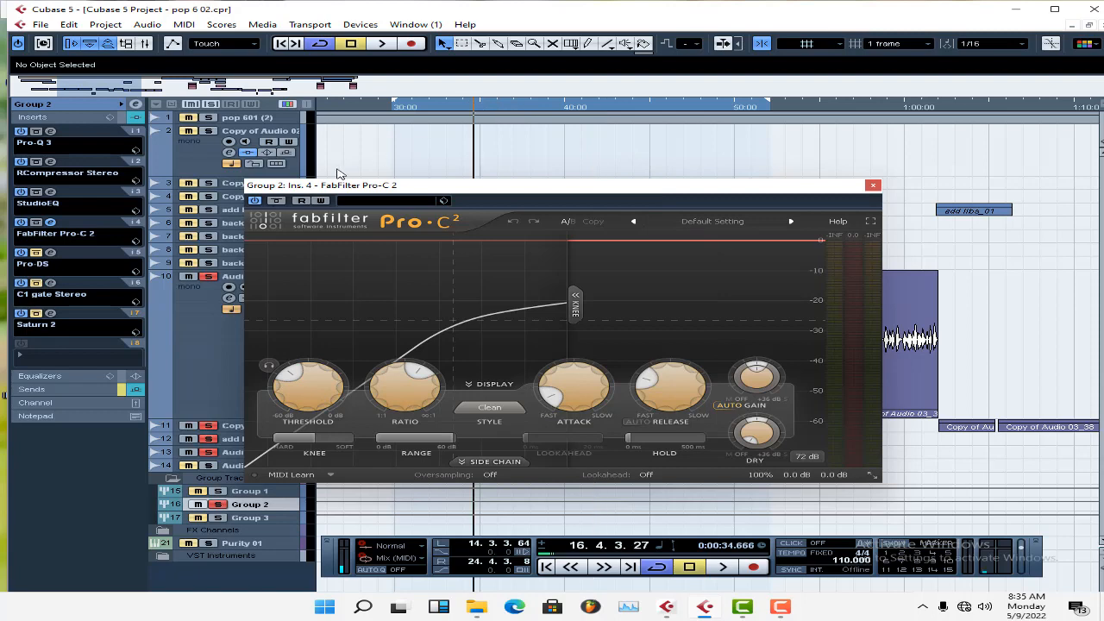
{"action": "left_click", "coordinate": [255, 201]}
{"action": "key", "text": "space"}
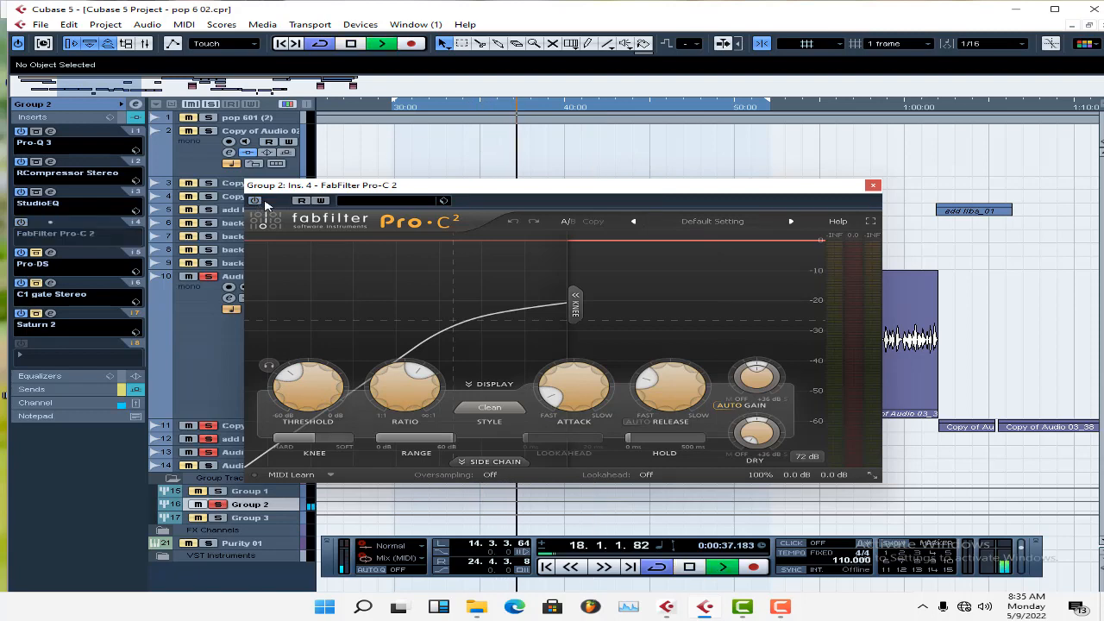
{"action": "left_click_drag", "start_coordinate": [506, 187], "coordinate": [610, 366]}
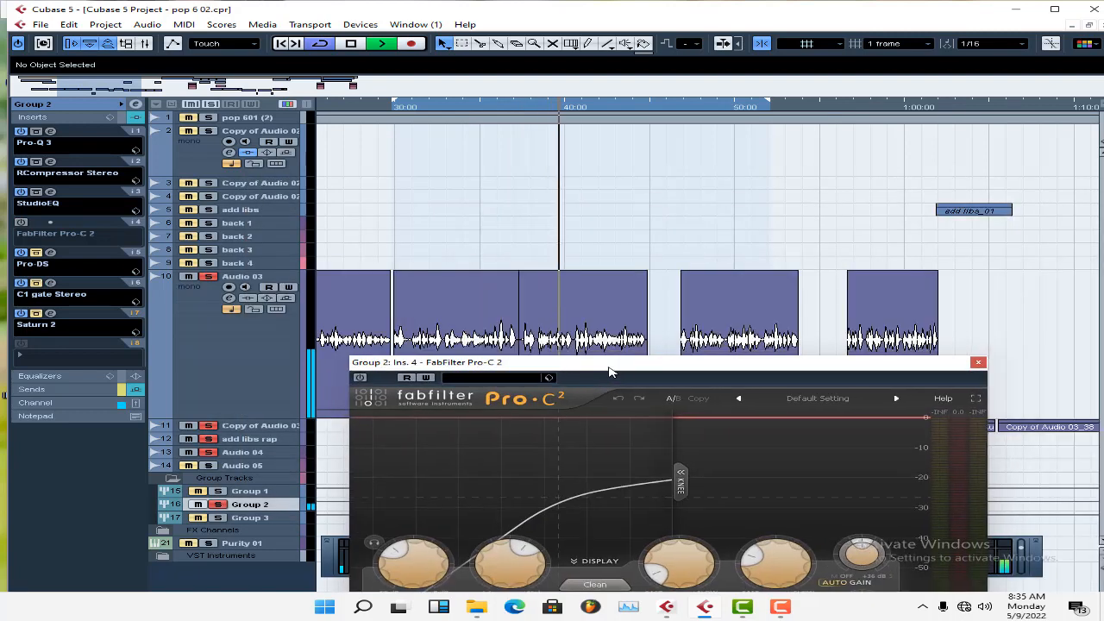
{"action": "key", "text": "space"}
{"action": "left_click", "coordinate": [434, 107]}
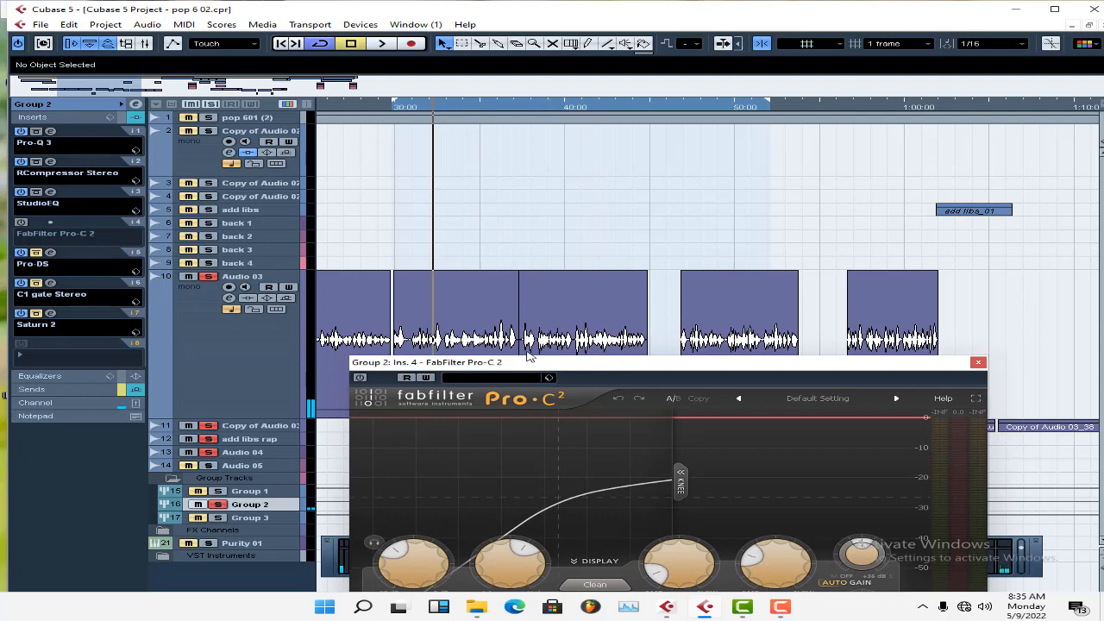
{"action": "left_click", "coordinate": [363, 379]}
{"action": "key", "text": "space"}
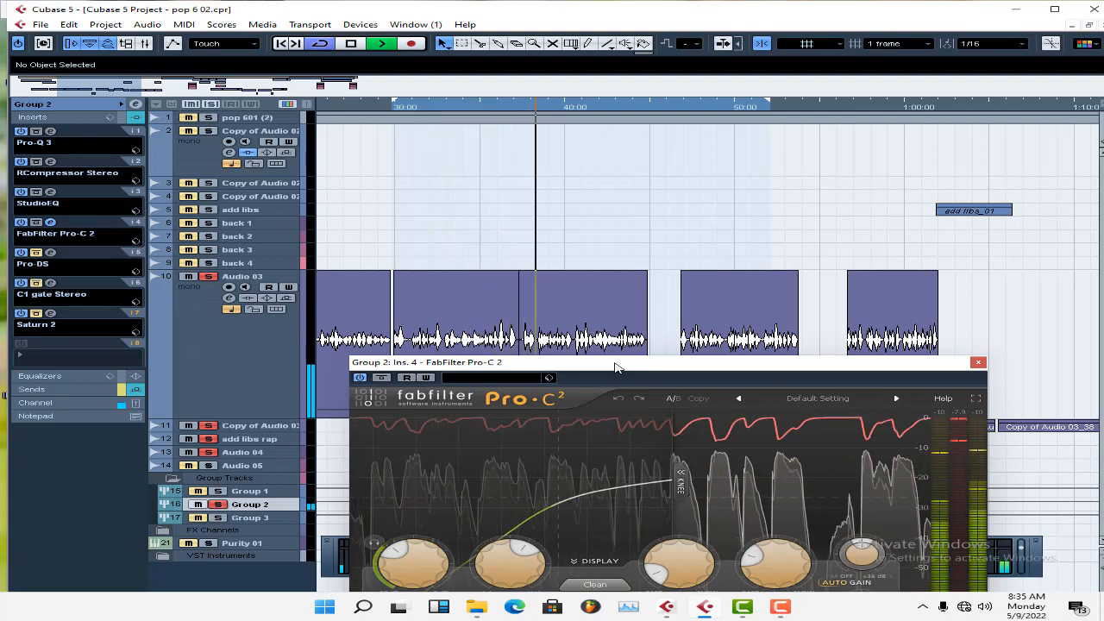
{"action": "key", "text": "space"}
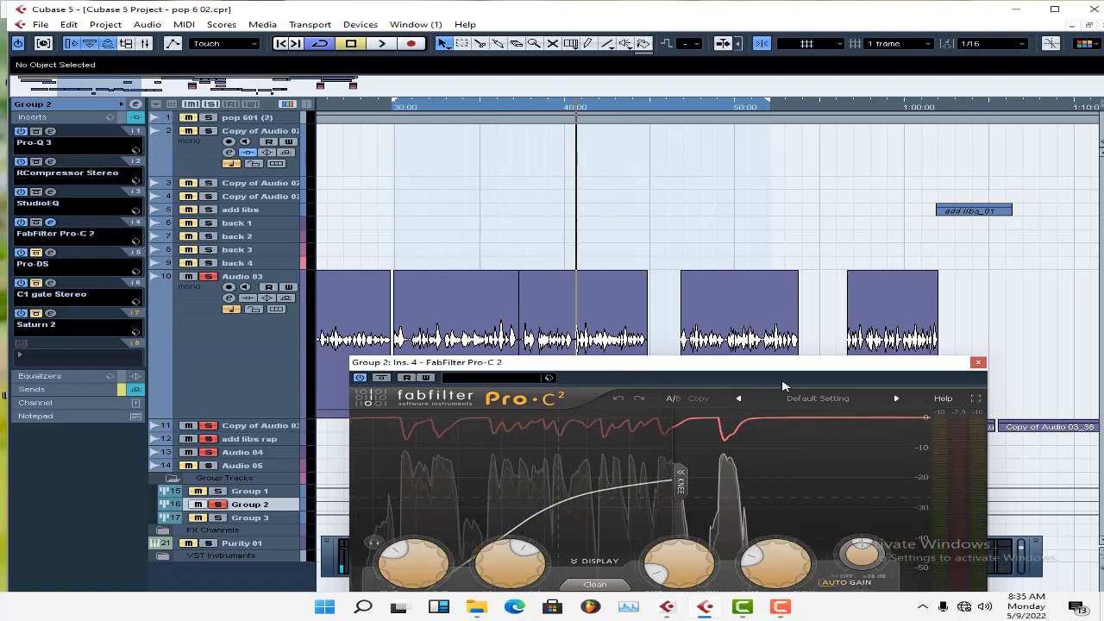
Close Pro-C 2, unsolo Group 2, and play the full mix from the left locator, stopping at about 44 s.
{"action": "left_click", "coordinate": [978, 362]}
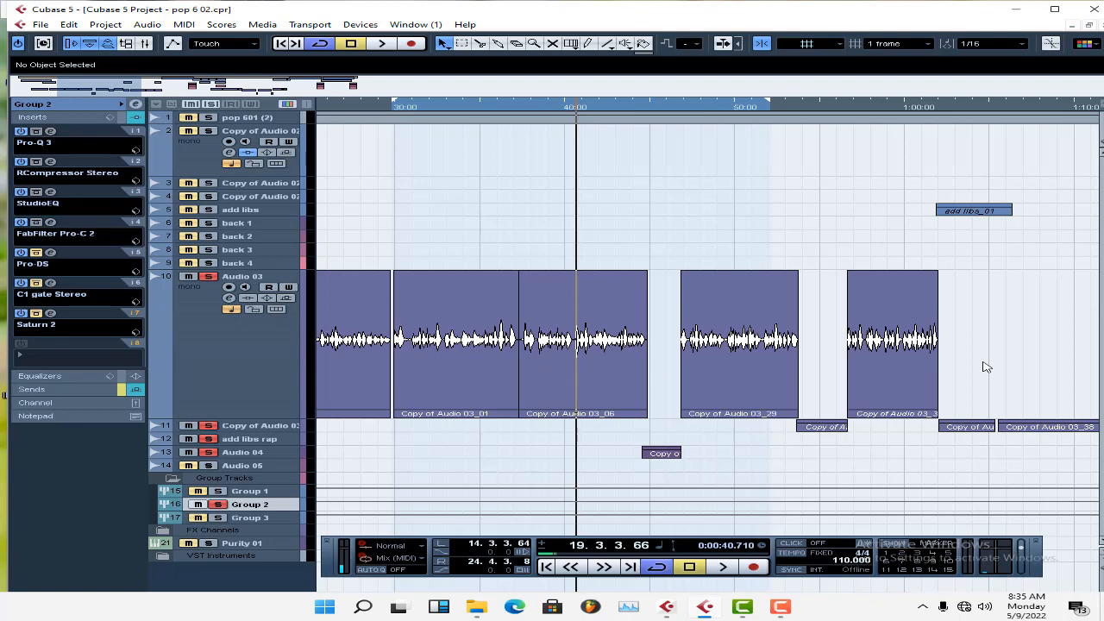
{"action": "key", "text": "KP_1"}
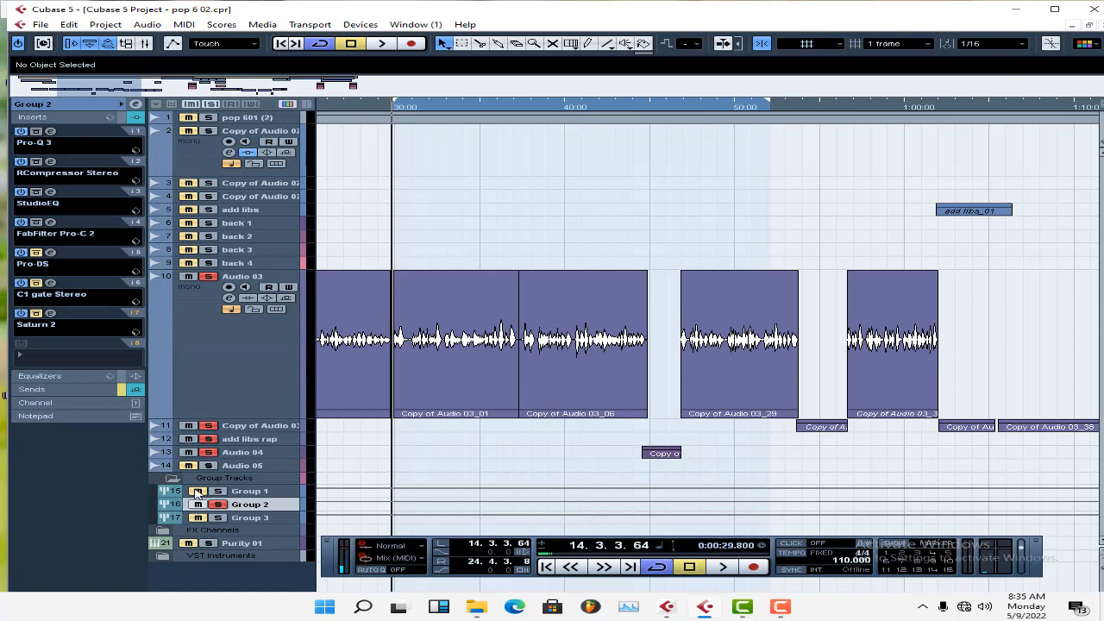
{"action": "left_click", "coordinate": [218, 504]}
{"action": "key", "text": "space"}
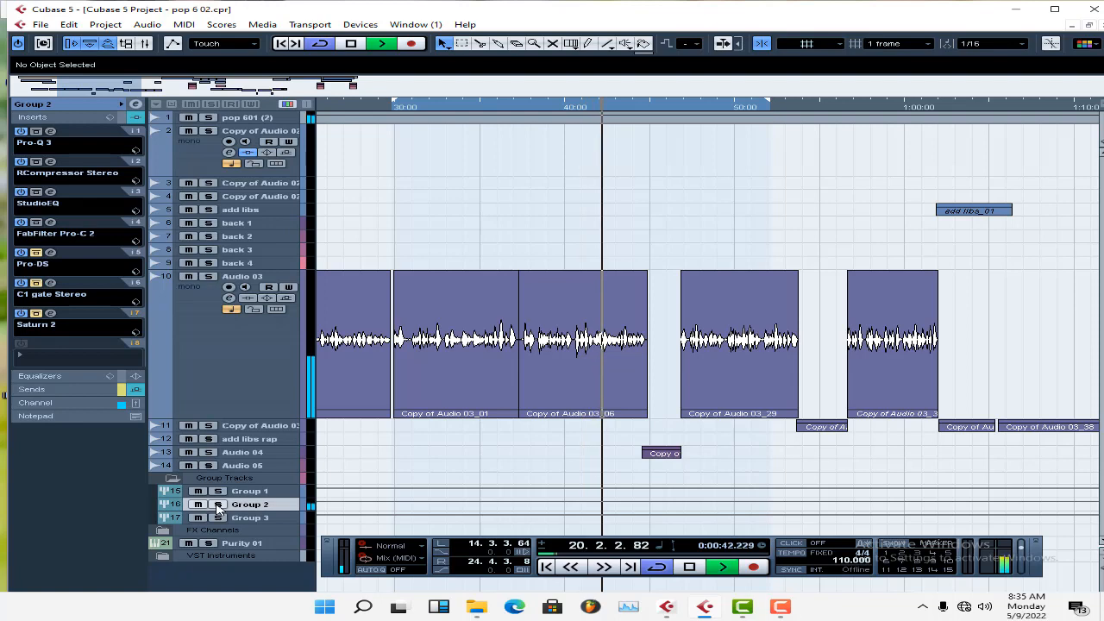
{"action": "key", "text": "space"}
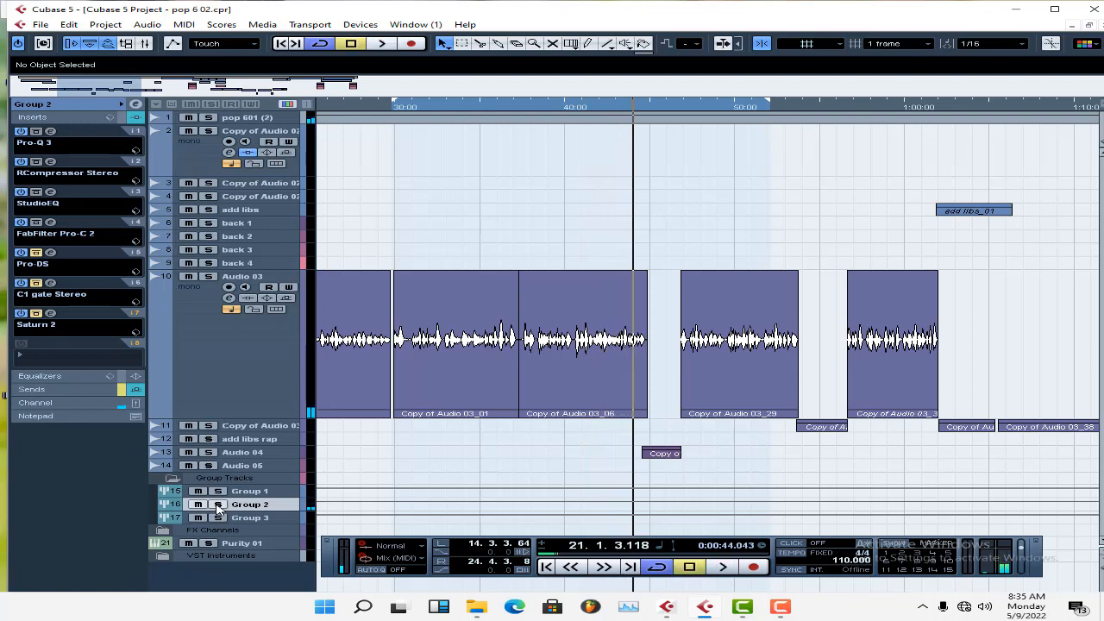
Take Group 2's Pro-DS out of bypass, review its threshold and Single Vocal presets, and close it with Male Split Band kept.
{"action": "left_click", "coordinate": [50, 253]}
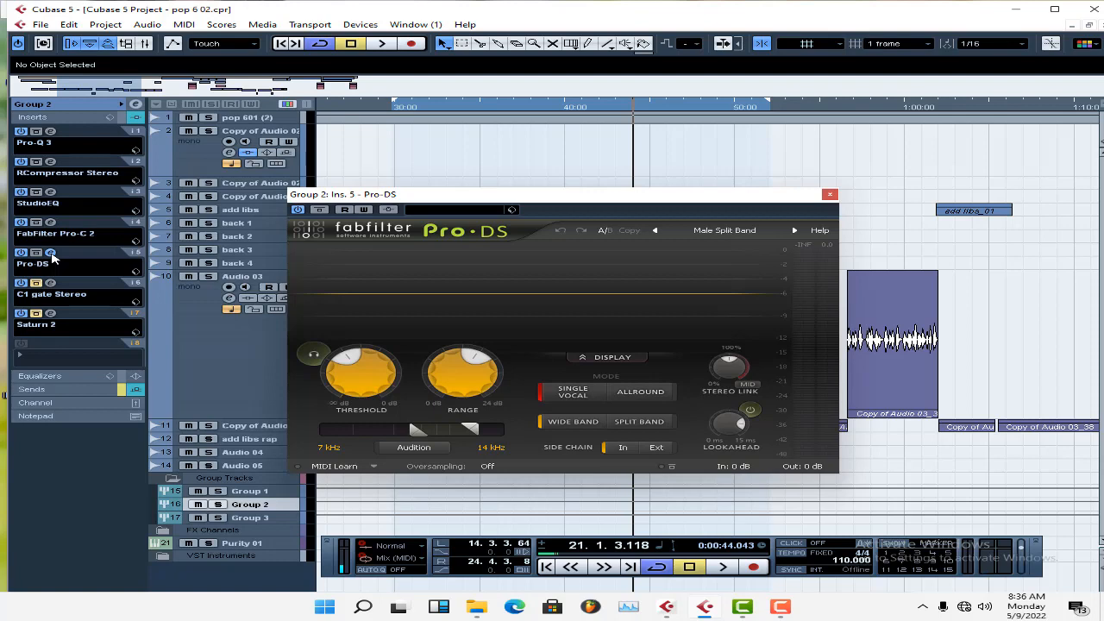
{"action": "mouse_move", "coordinate": [358, 364]}
{"action": "left_click", "coordinate": [717, 231]}
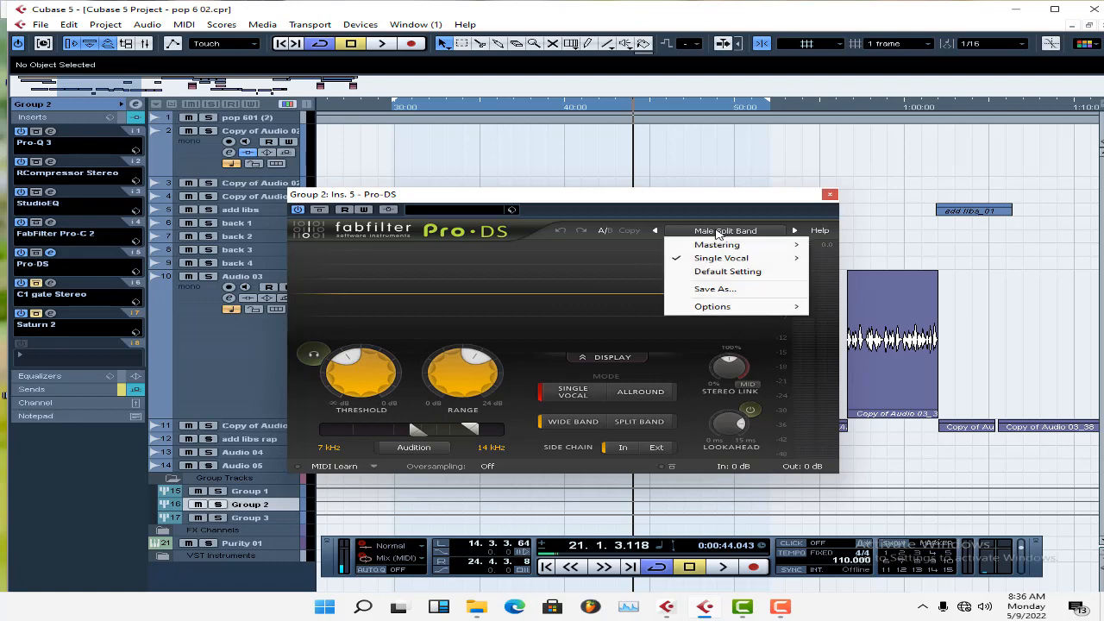
{"action": "mouse_move", "coordinate": [719, 258]}
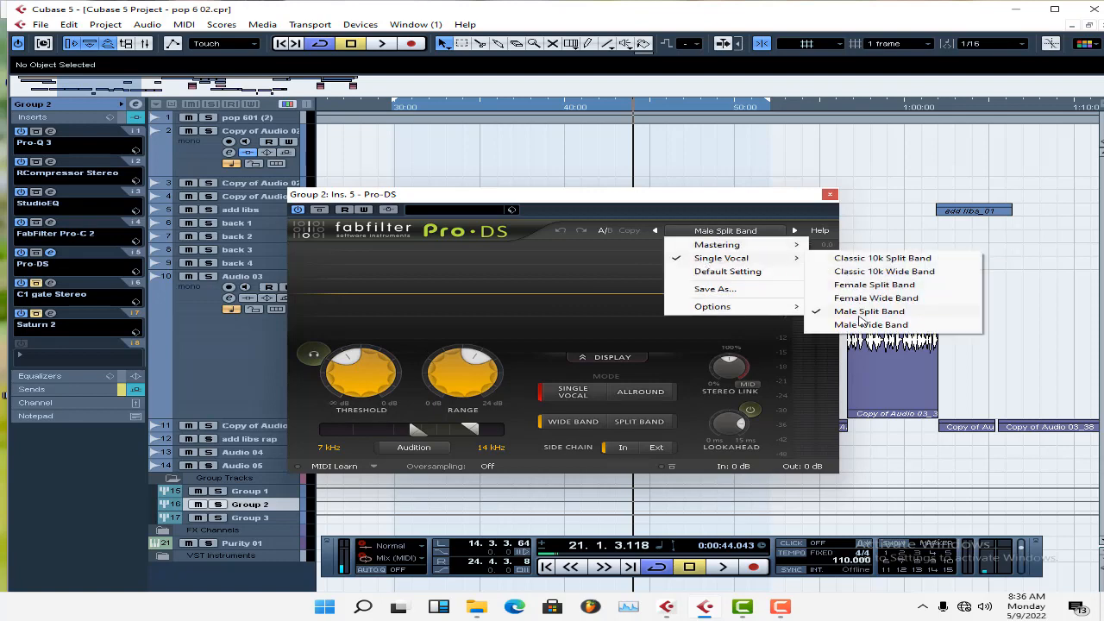
{"action": "left_click", "coordinate": [702, 210]}
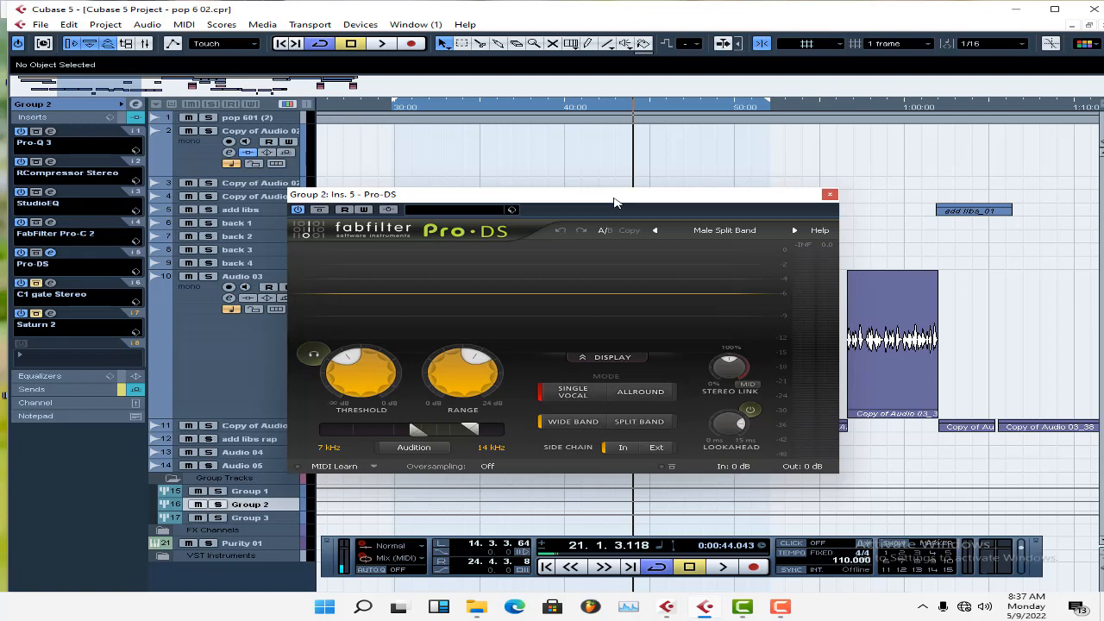
{"action": "left_click", "coordinate": [830, 194]}
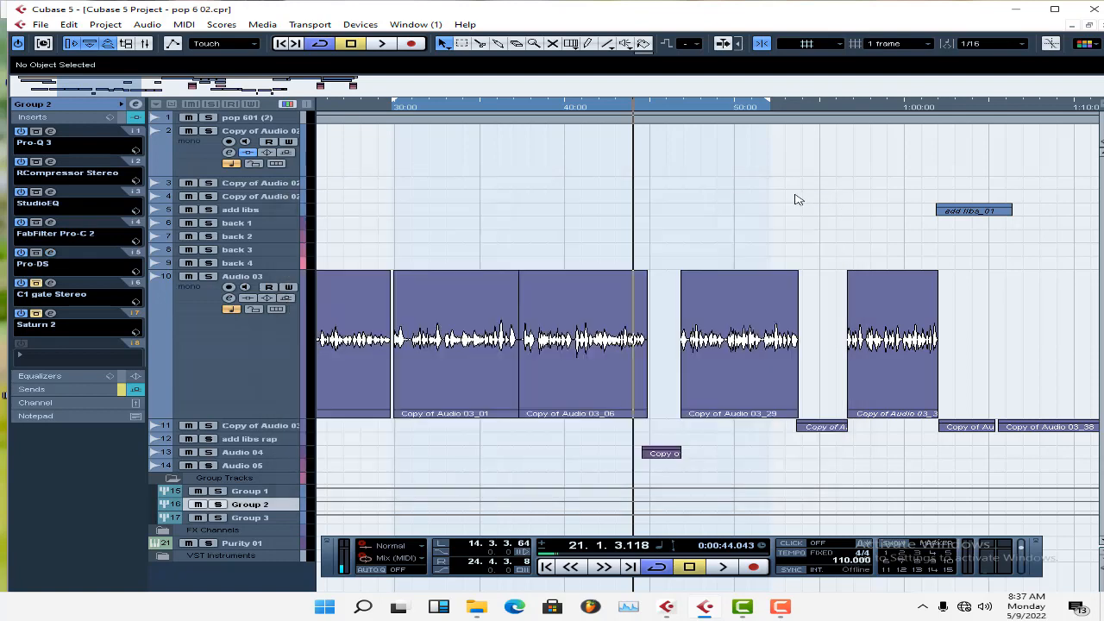
Switch Pro-DS off, play from the left locator and again from about 32 s, then stop and switch it back on.
{"action": "key", "text": "KP_1"}
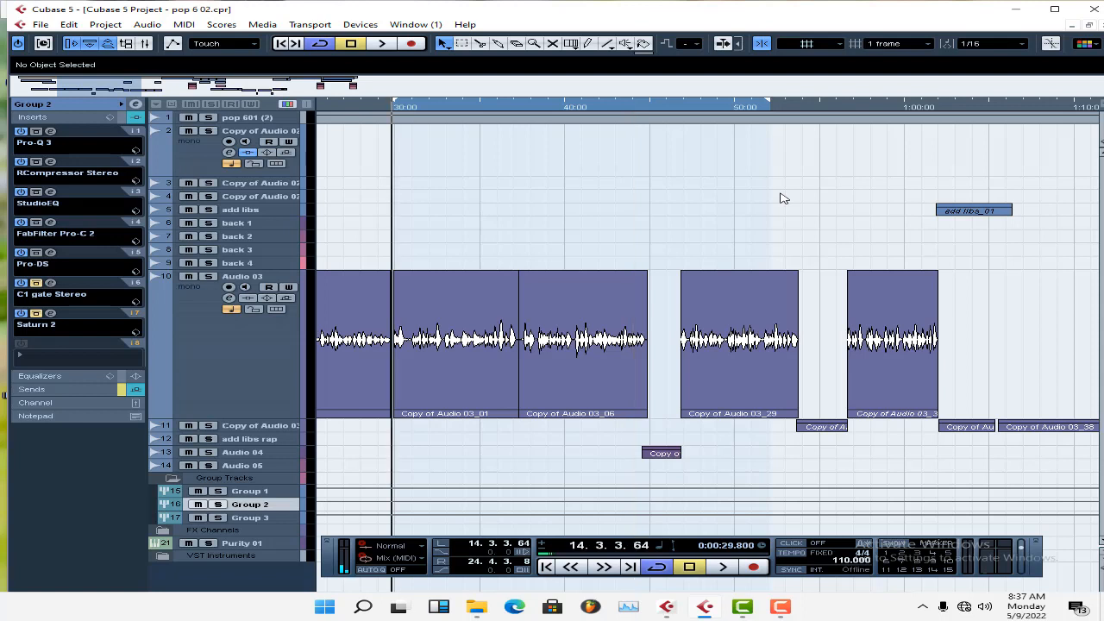
{"action": "left_click", "coordinate": [20, 252]}
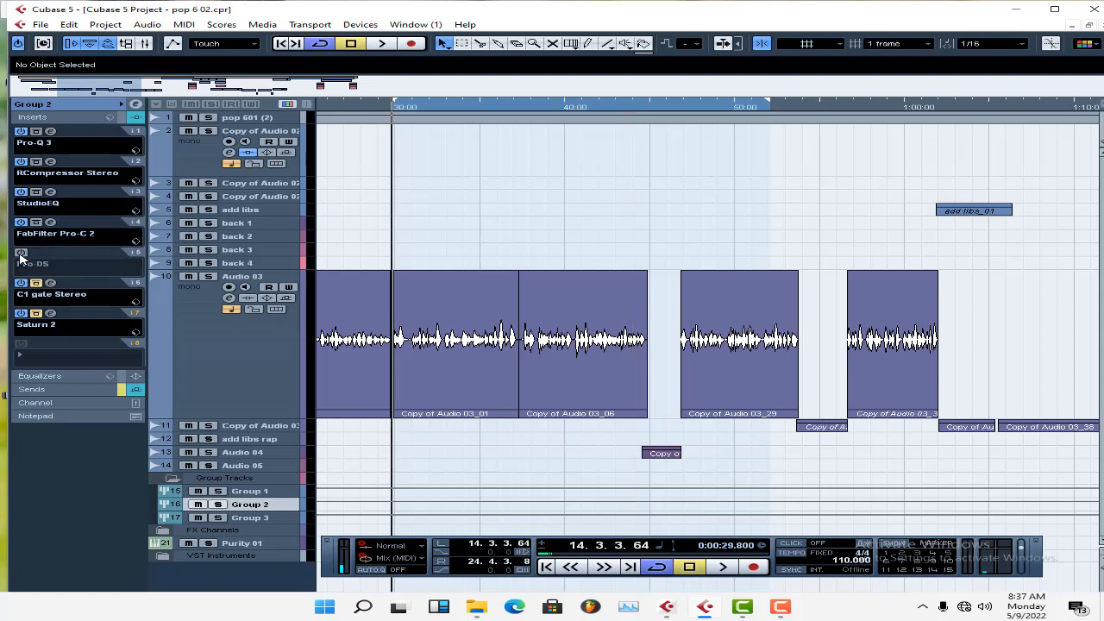
{"action": "key", "text": "space"}
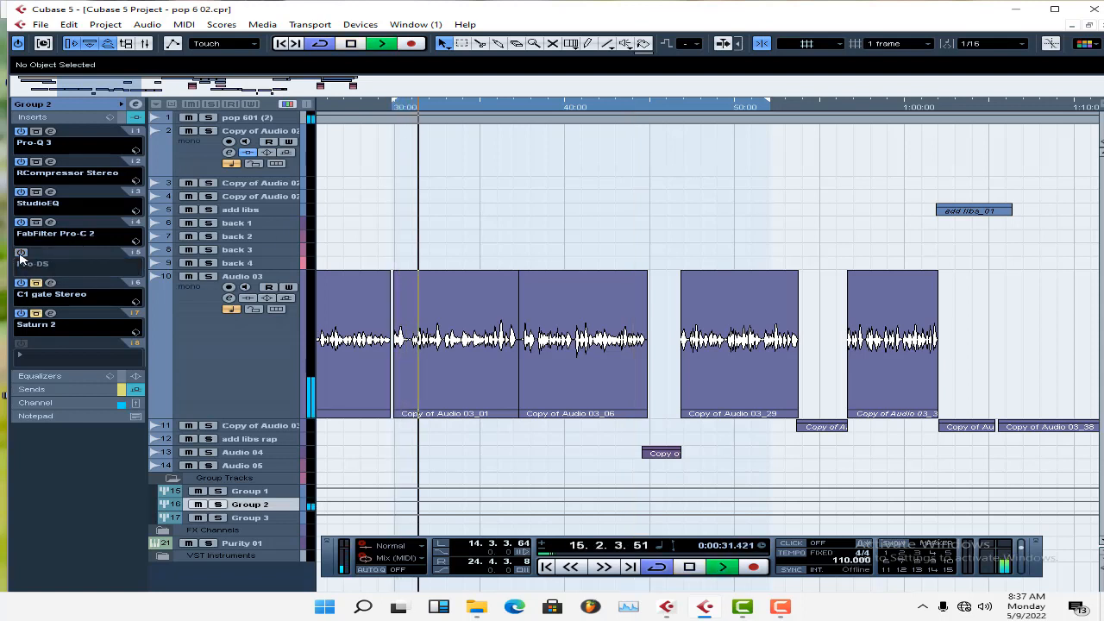
{"action": "key", "text": "space"}
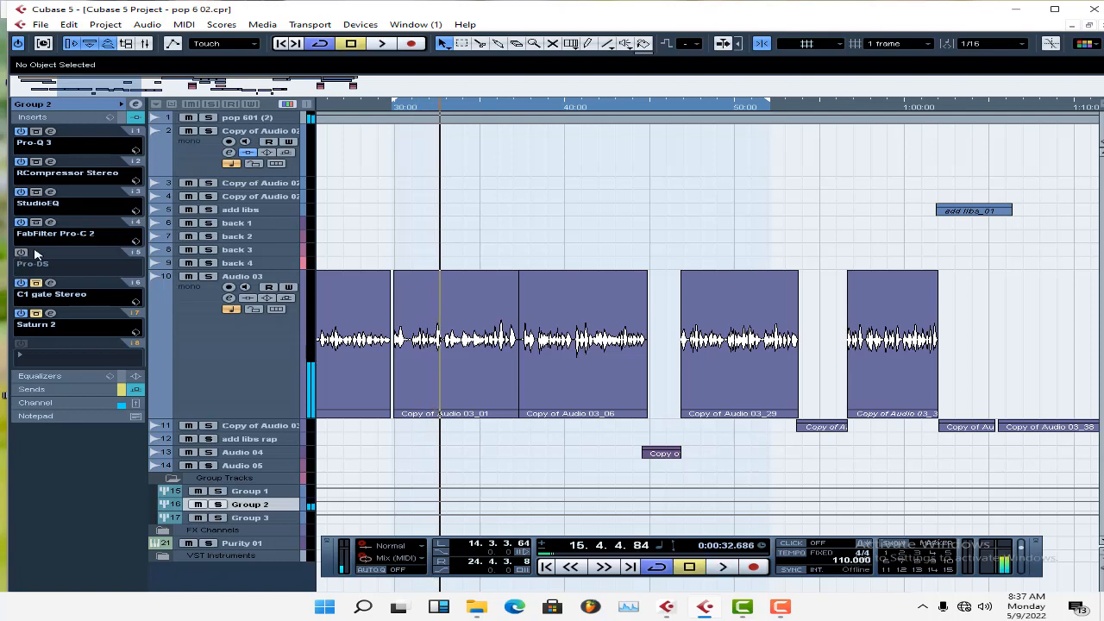
{"action": "left_click", "coordinate": [433, 111]}
{"action": "key", "text": "space"}
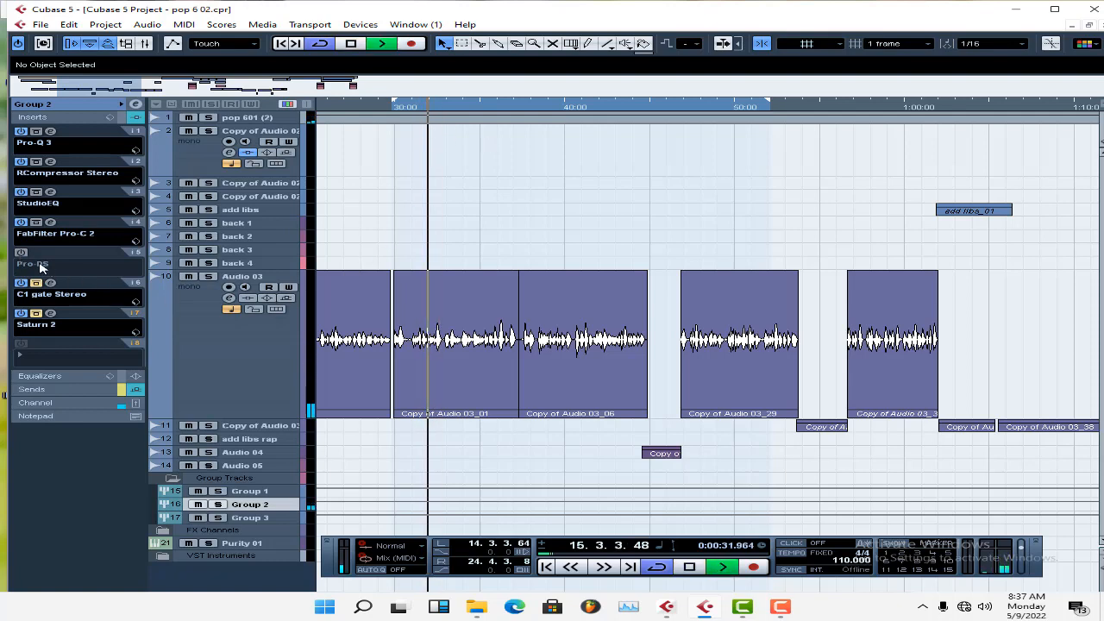
{"action": "key", "text": "space"}
{"action": "left_click", "coordinate": [21, 253]}
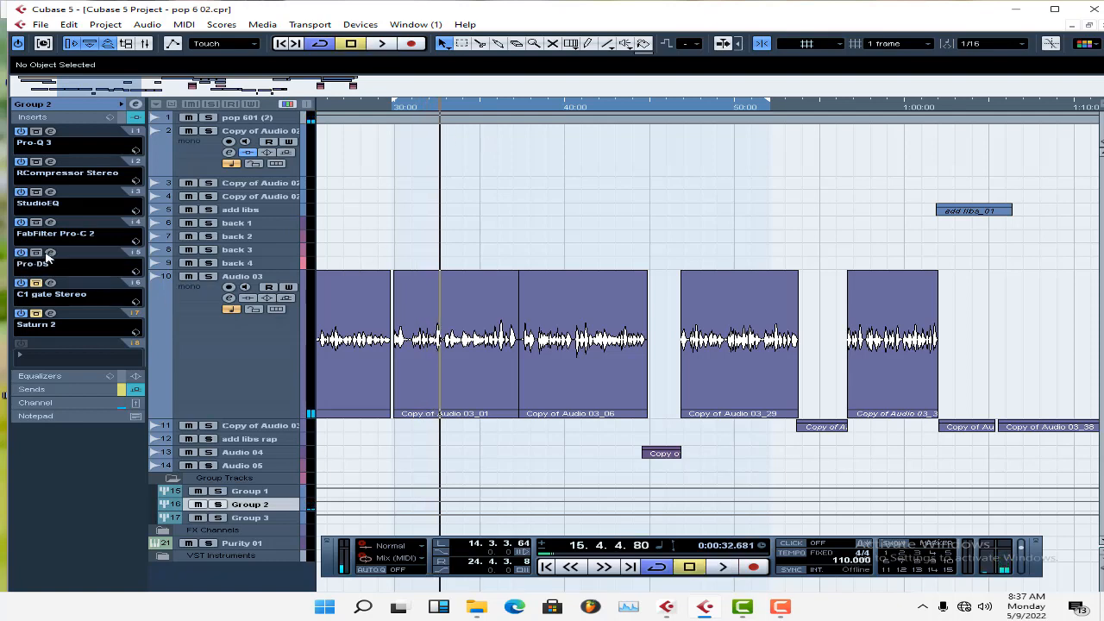
Open Pro-DS, move its window clear of the first vocal clip, and listen to its de-essing from about 31 s.
{"action": "left_click", "coordinate": [50, 252]}
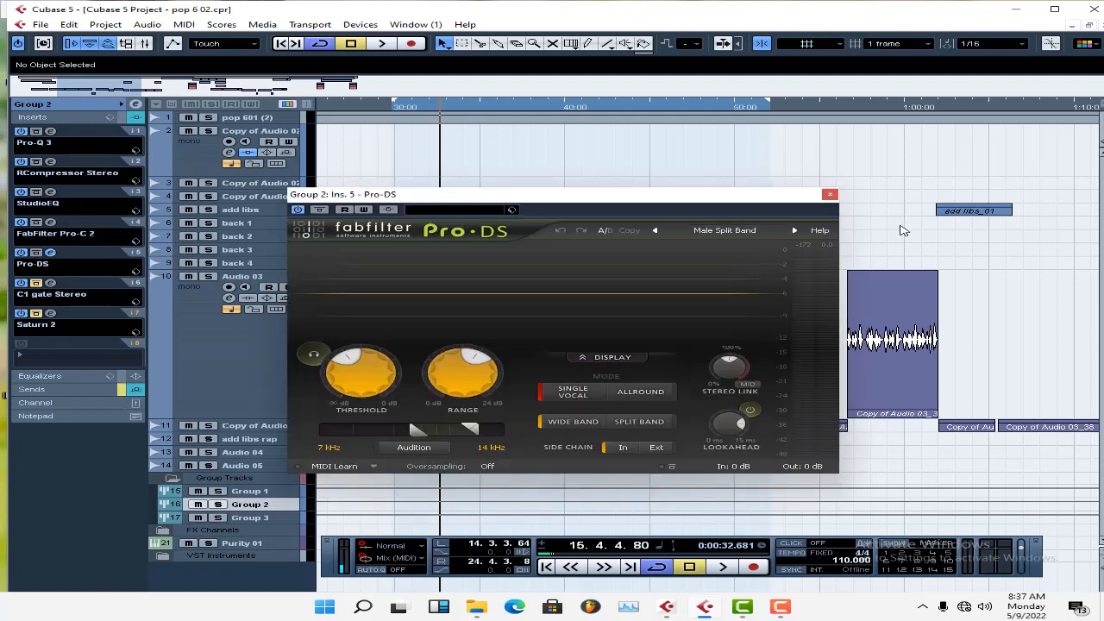
{"action": "left_click_drag", "start_coordinate": [727, 194], "coordinate": [1036, 185]}
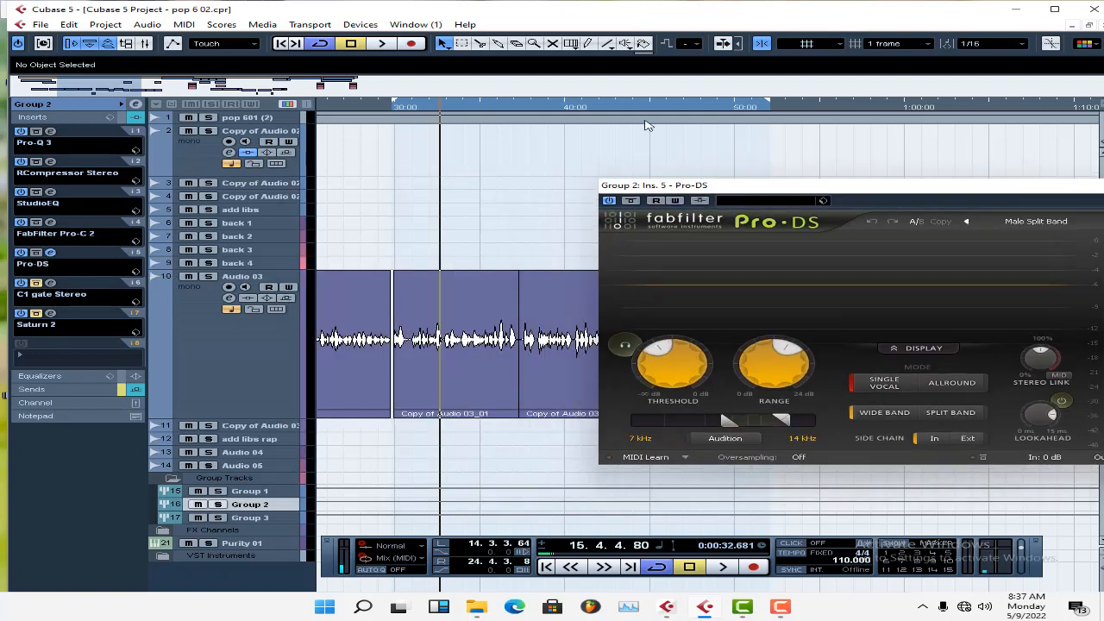
{"action": "left_click", "coordinate": [423, 107]}
{"action": "key", "text": "space"}
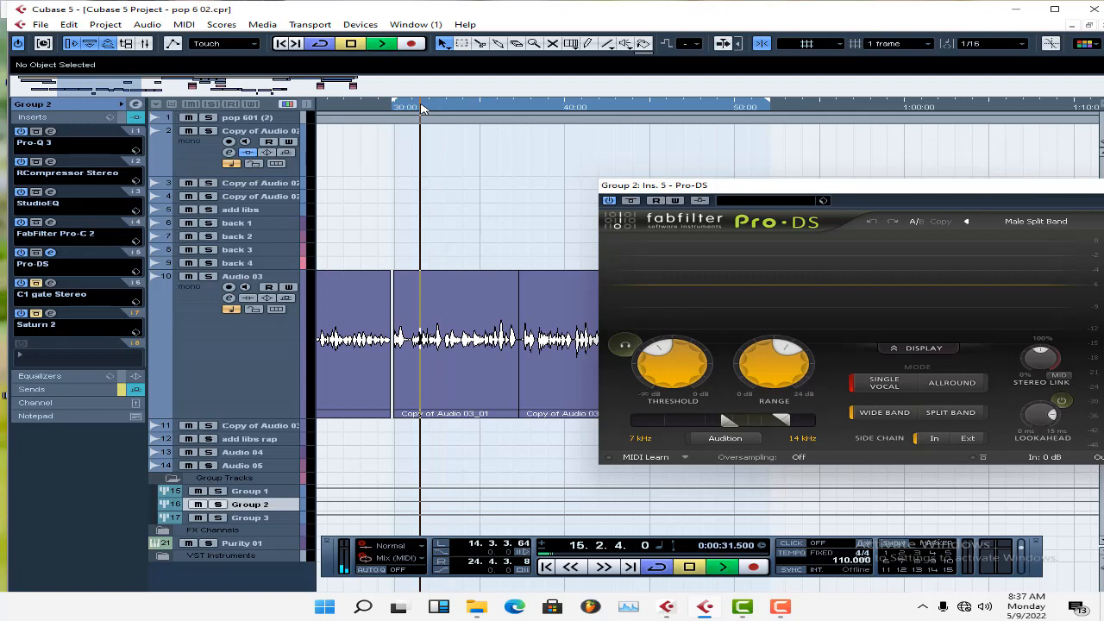
{"action": "left_click", "coordinate": [420, 107]}
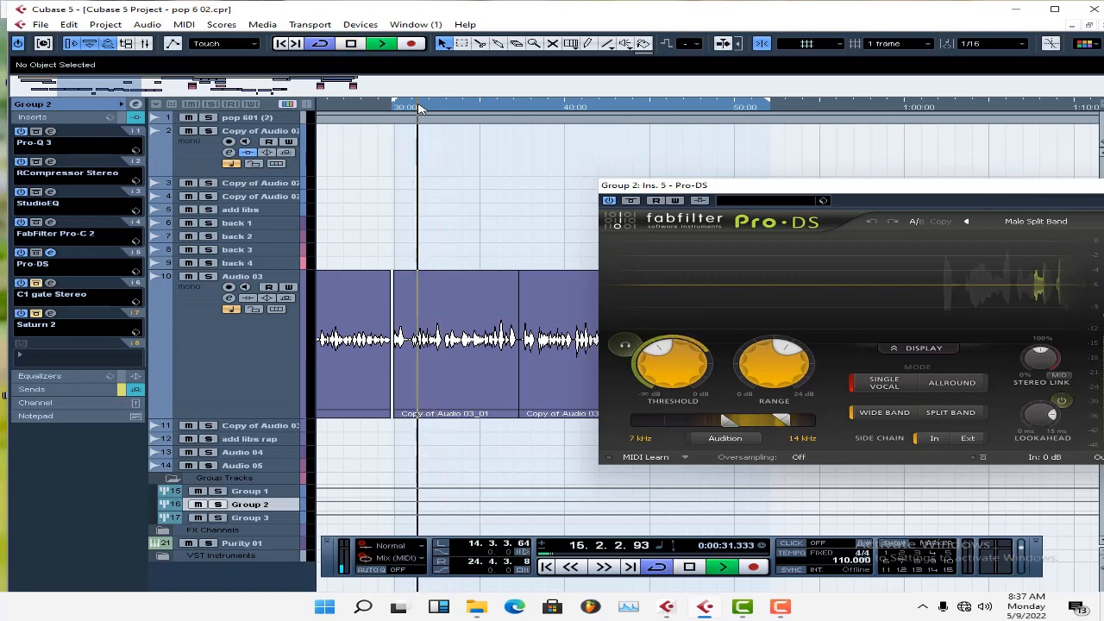
Compare the vocals from about 31 s with Pro-DS off and from about 32 s with it on, then stop and close it.
{"action": "left_click", "coordinate": [632, 200]}
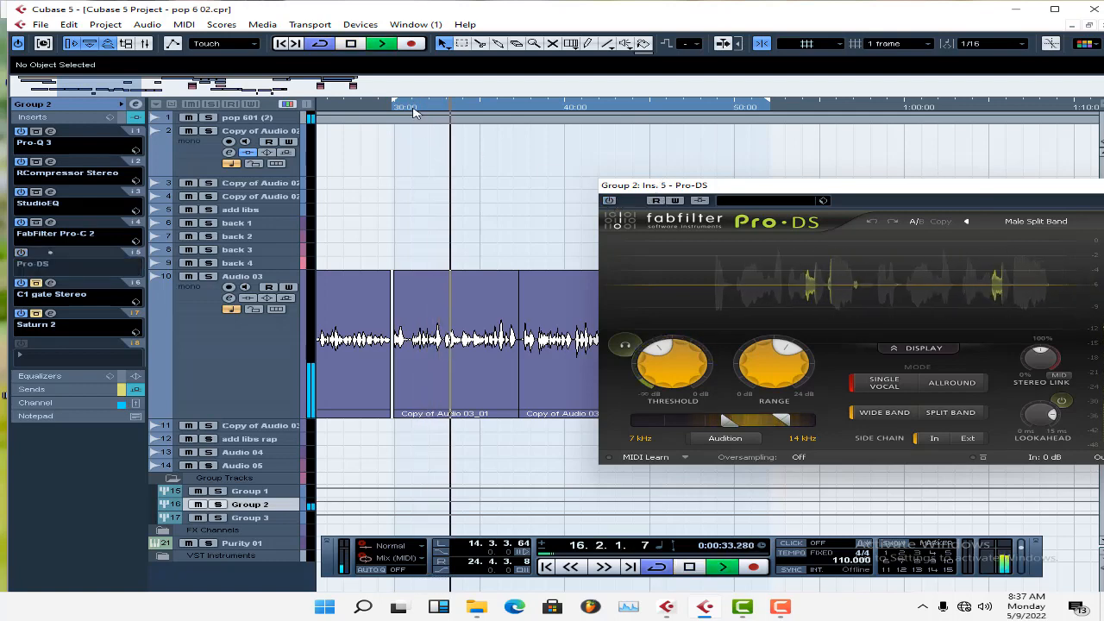
{"action": "left_click", "coordinate": [412, 107]}
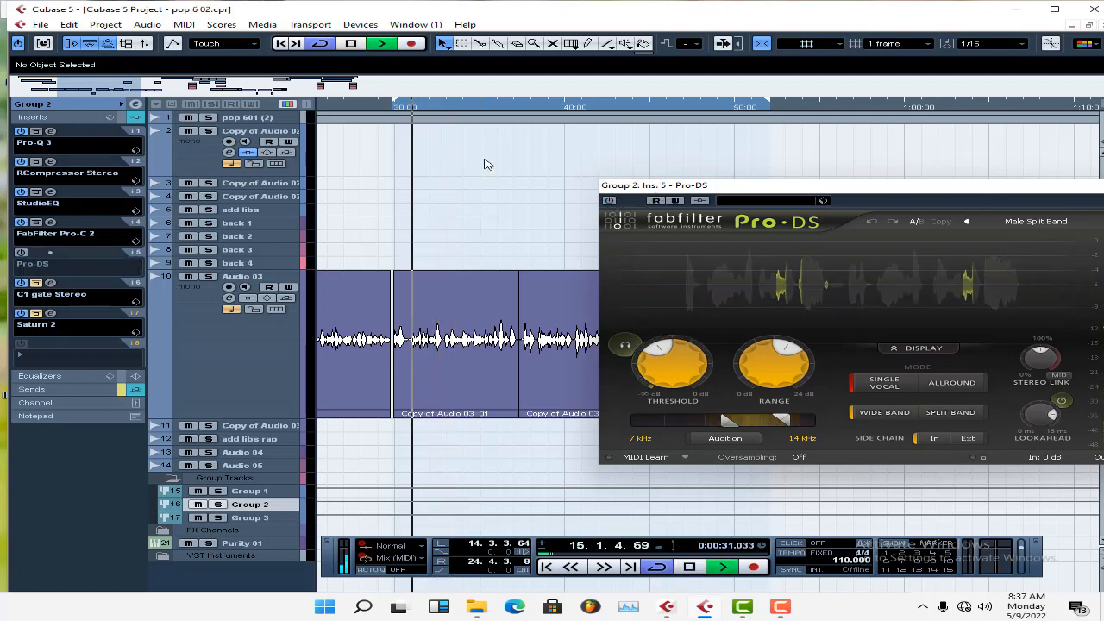
{"action": "key", "text": "space"}
{"action": "left_click", "coordinate": [611, 202]}
{"action": "left_click", "coordinate": [428, 108]}
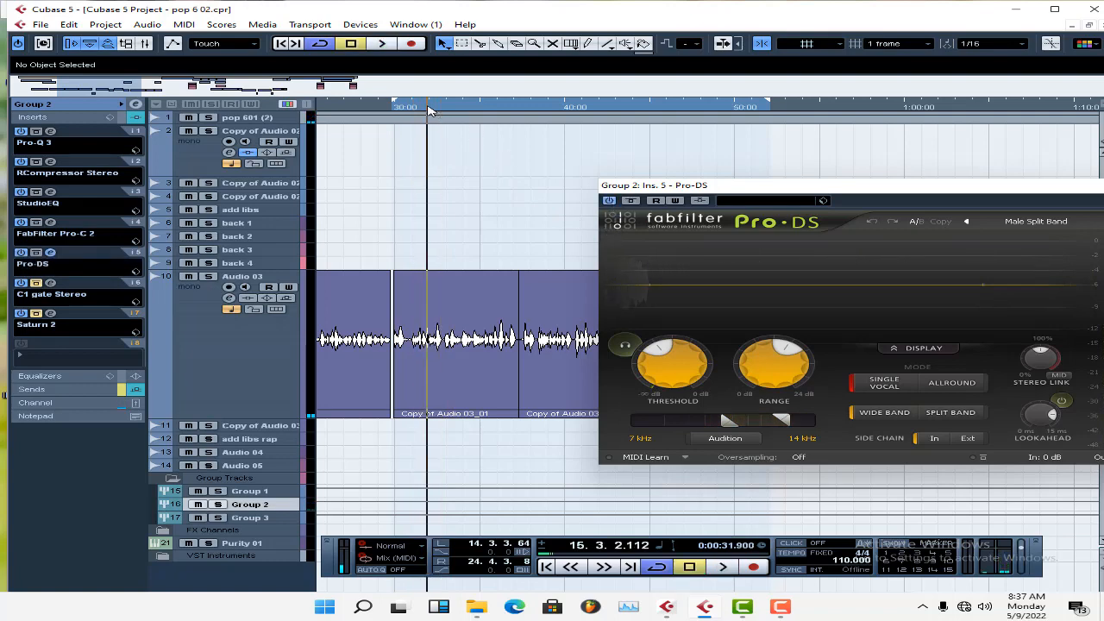
{"action": "key", "text": "space"}
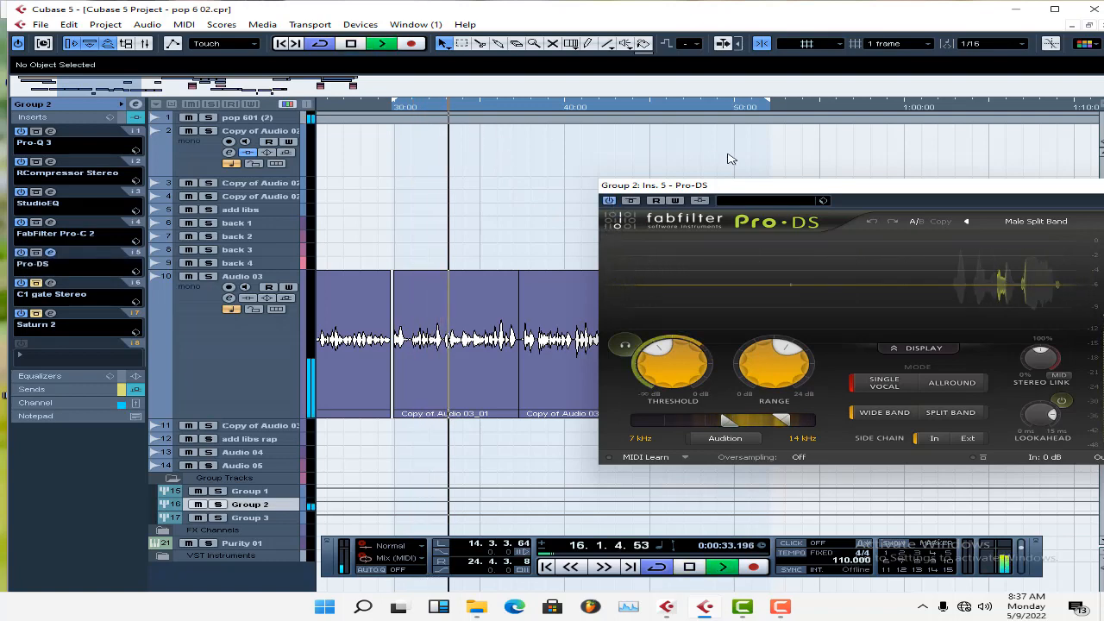
{"action": "left_click_drag", "start_coordinate": [810, 193], "coordinate": [552, 189]}
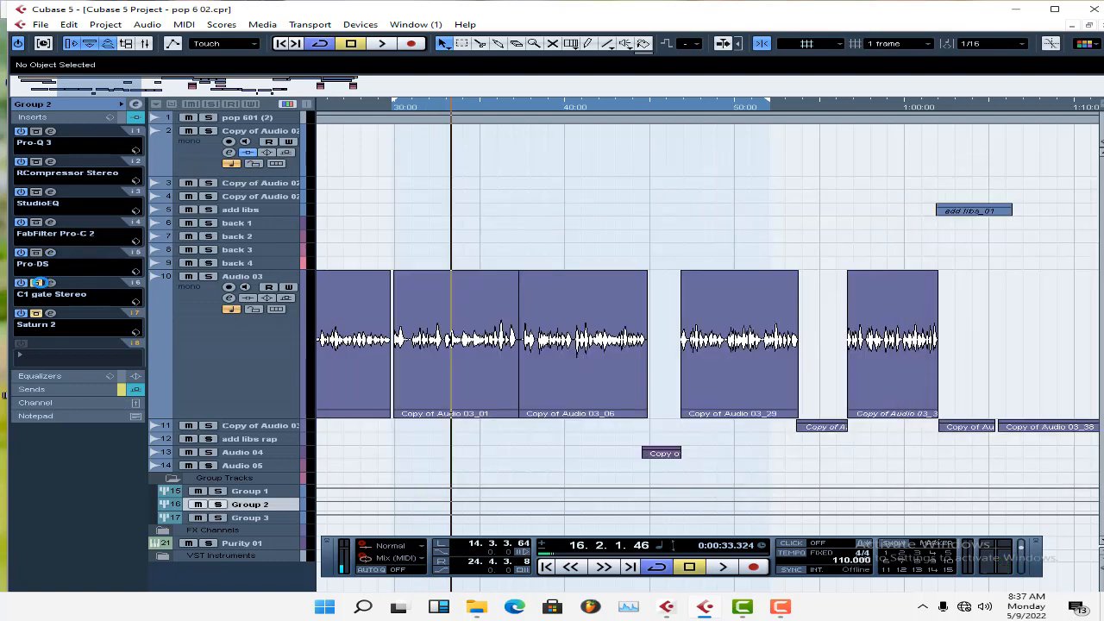
Take Group 2's C1 gate Stereo out of bypass, open it, and enlarge the Audio 03 waveform around 30 s for inspection.
{"action": "left_click", "coordinate": [50, 282]}
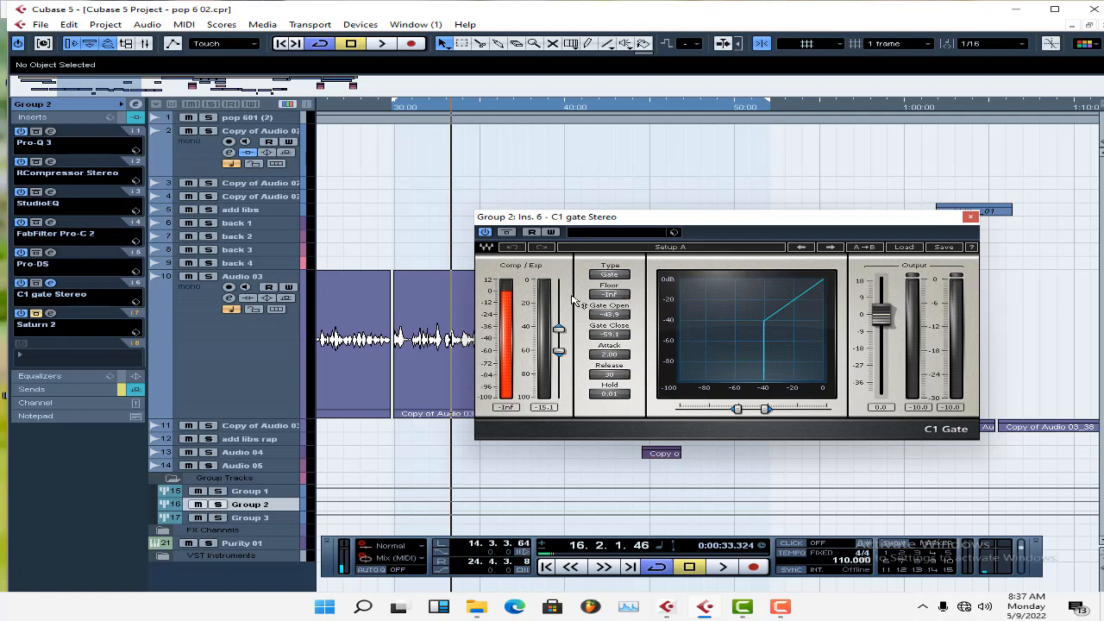
{"action": "left_click_drag", "start_coordinate": [142, 91], "coordinate": [57, 91]}
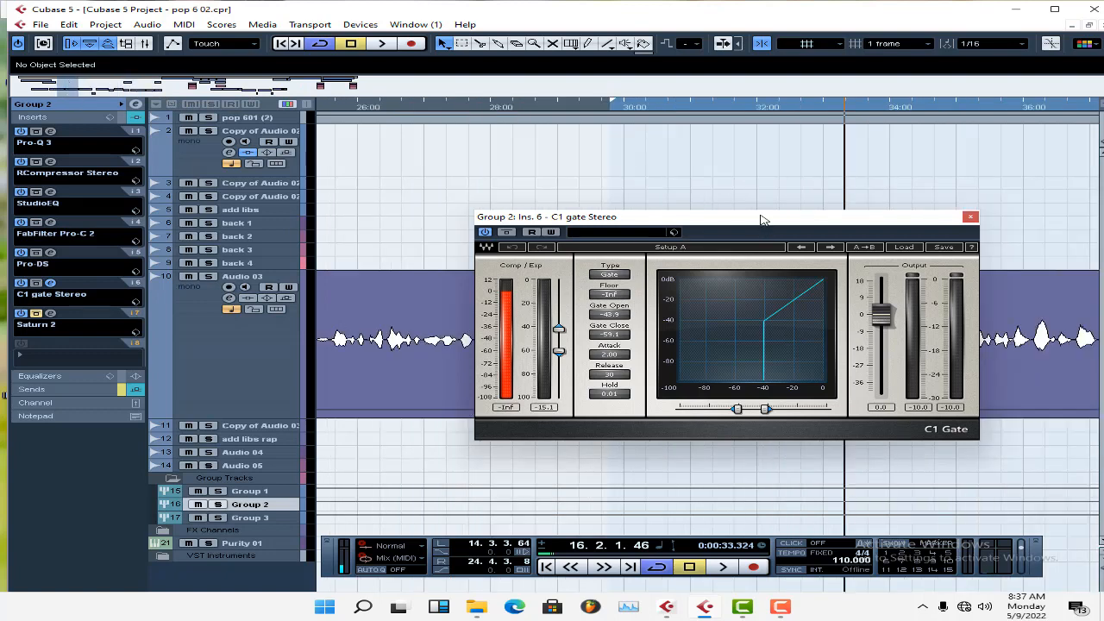
{"action": "left_click_drag", "start_coordinate": [759, 216], "coordinate": [737, 414]}
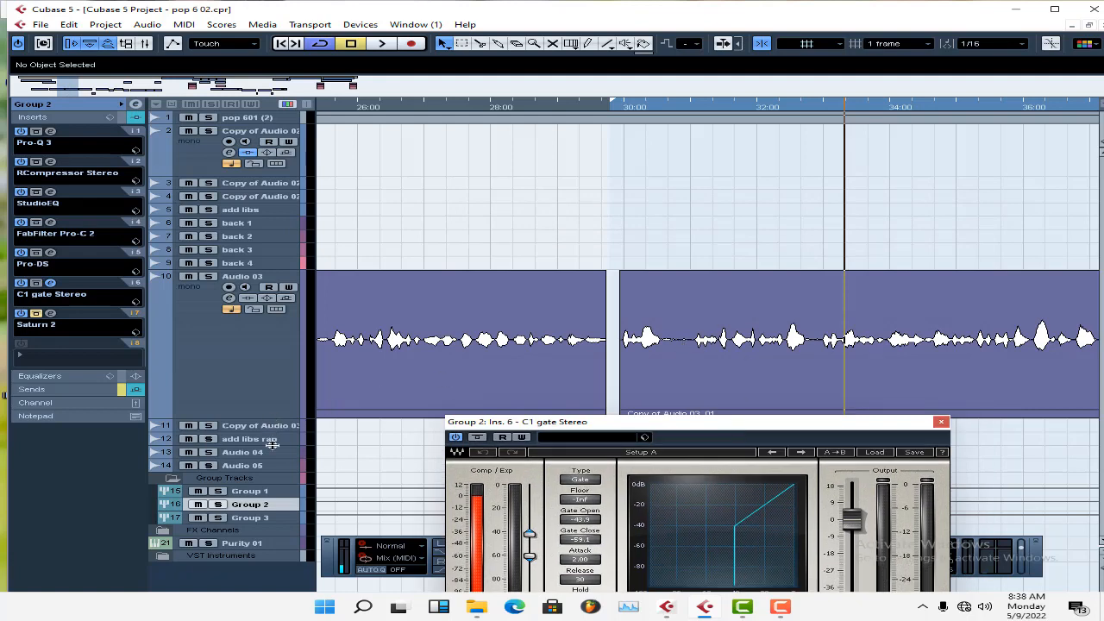
{"action": "left_click_drag", "start_coordinate": [274, 420], "coordinate": [273, 457]}
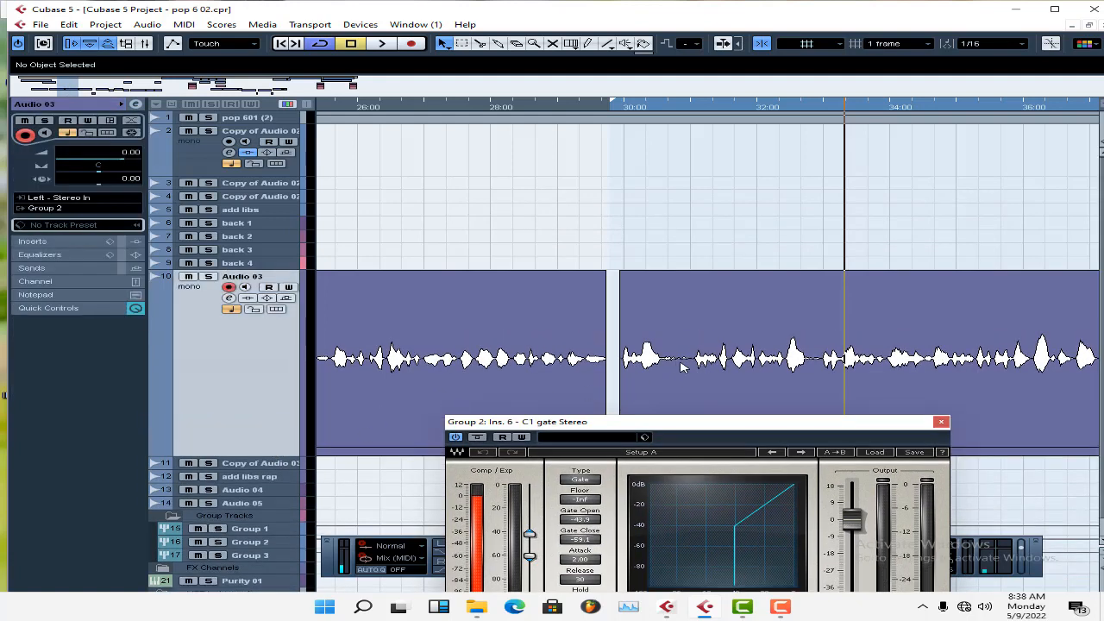
{"action": "scroll", "coordinate": [684, 366], "scroll_direction": "down", "scroll_amount": 1}
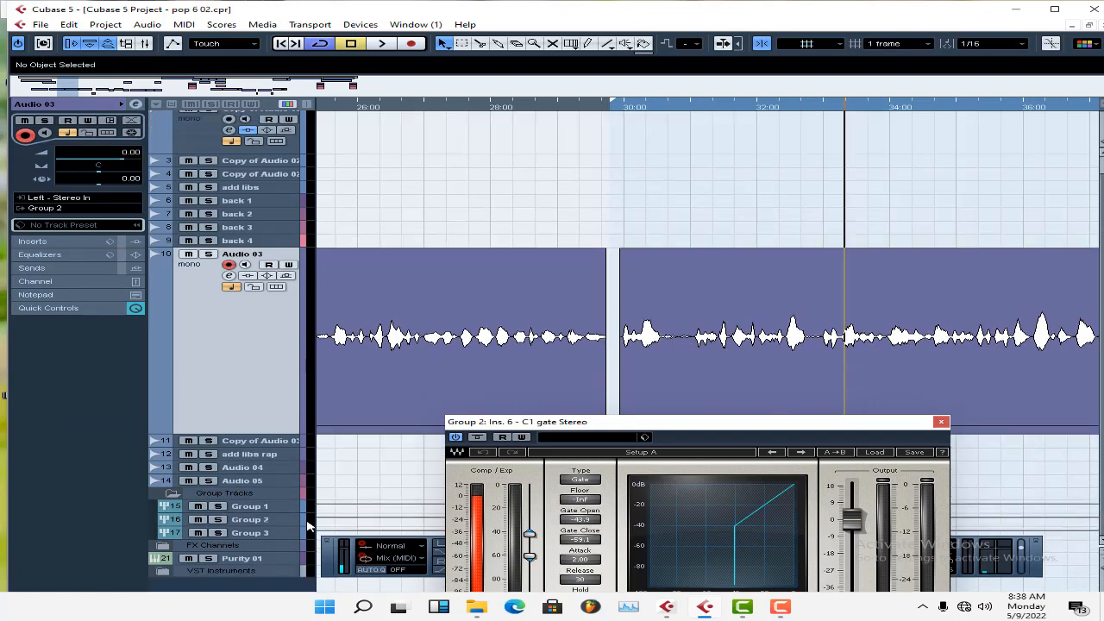
Show Group 2's inserts, bring the whole C1 gate window into view to review its settings, and close it.
{"action": "left_click", "coordinate": [276, 519]}
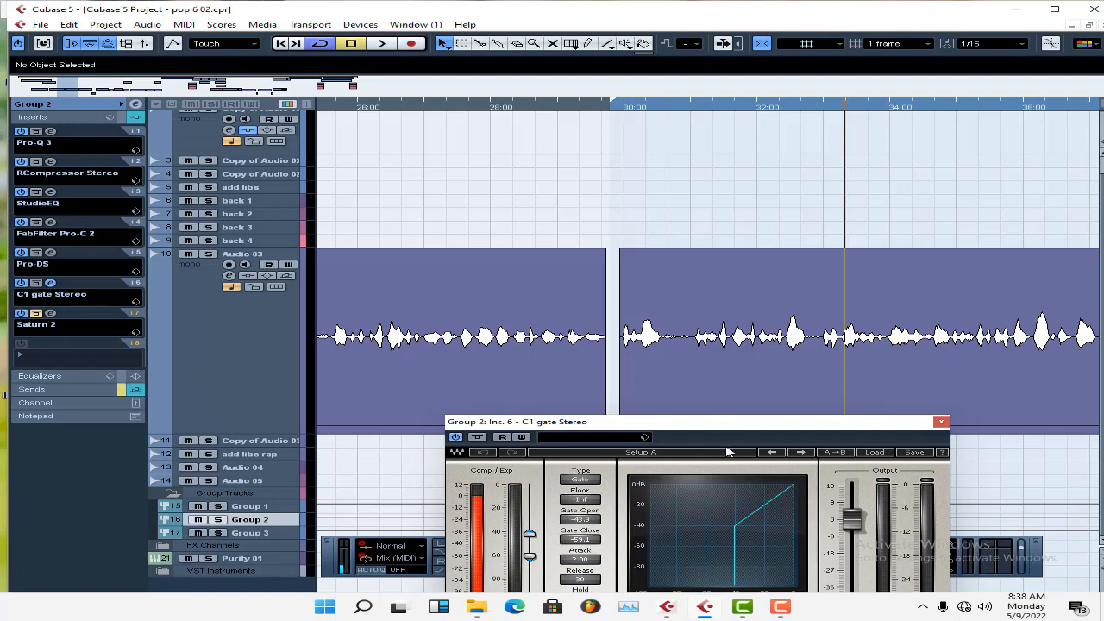
{"action": "left_click_drag", "start_coordinate": [703, 420], "coordinate": [734, 375]}
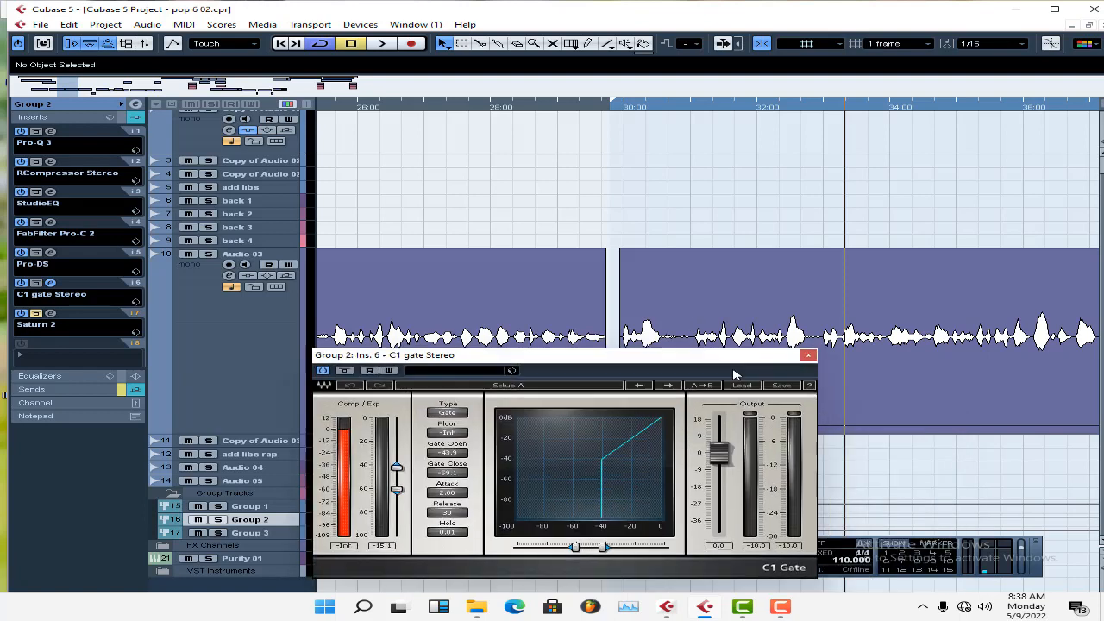
{"action": "left_click", "coordinate": [808, 355]}
Open clip Copy of Audio 03_01 in the Sample Editor, show its Definition section, and select the quiet gap after the first phrase.
{"action": "left_click", "coordinate": [693, 346]}
{"action": "double_click", "coordinate": [694, 347]}
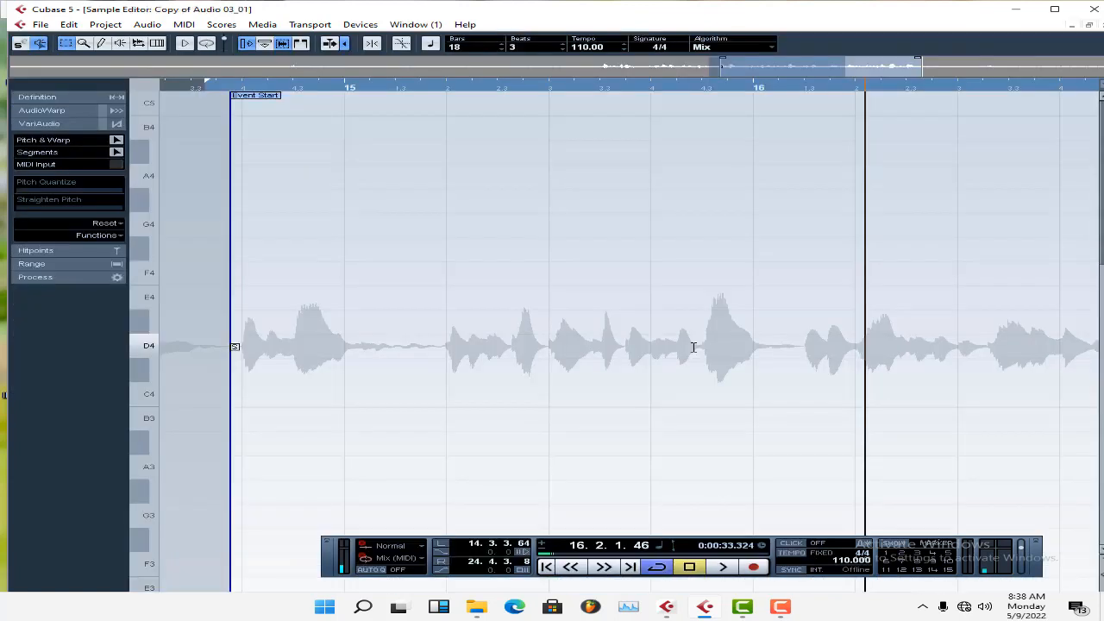
{"action": "left_click", "coordinate": [38, 97]}
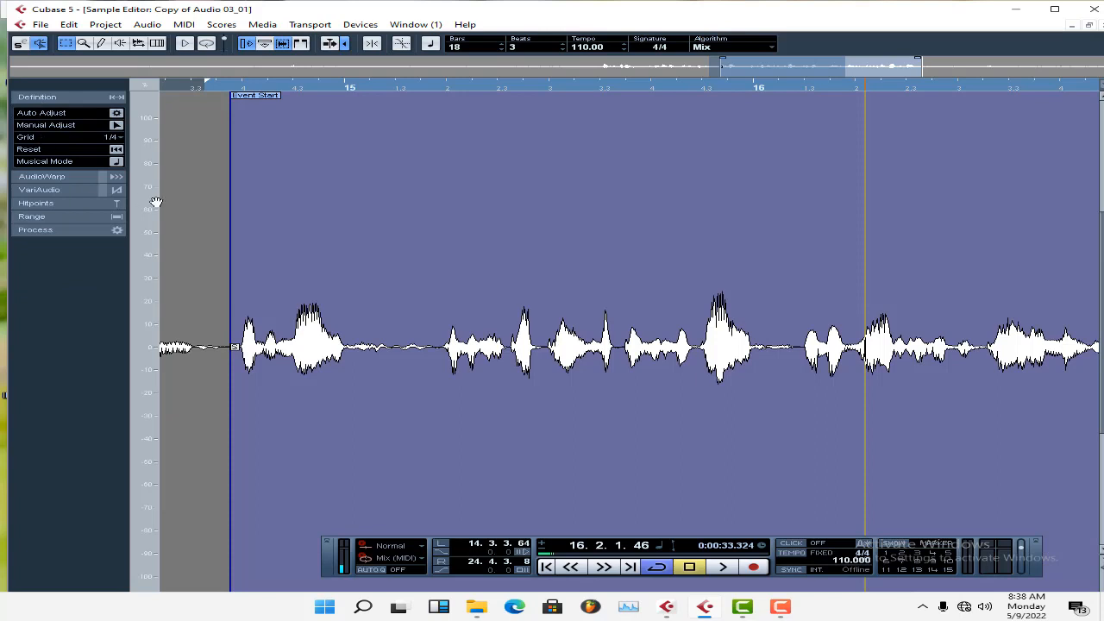
{"action": "left_click", "coordinate": [41, 97]}
{"action": "left_click", "coordinate": [42, 97]}
{"action": "left_click_drag", "start_coordinate": [440, 342], "coordinate": [373, 352]}
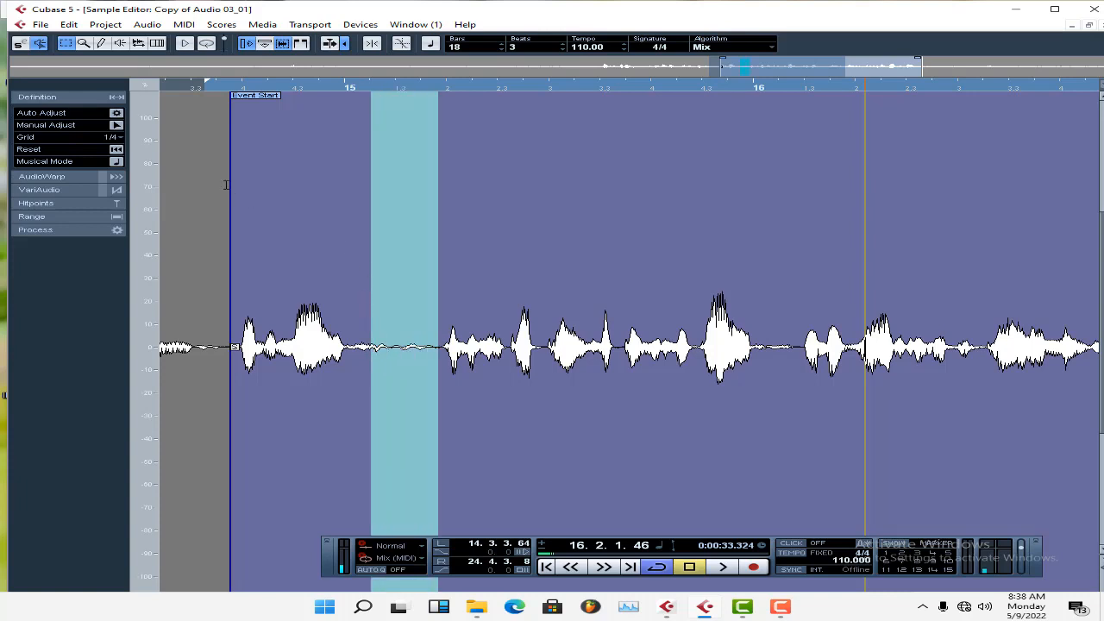
Look up the key command assigned to the Silence process, then close the Key Commands dialog.
{"action": "left_click", "coordinate": [37, 25]}
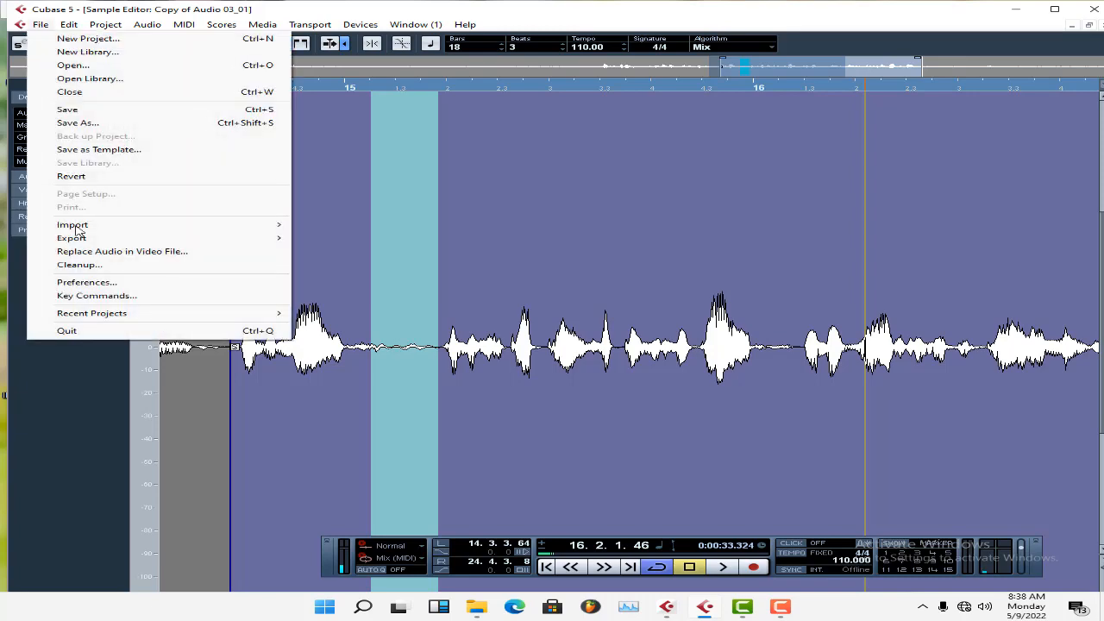
{"action": "left_click", "coordinate": [86, 296]}
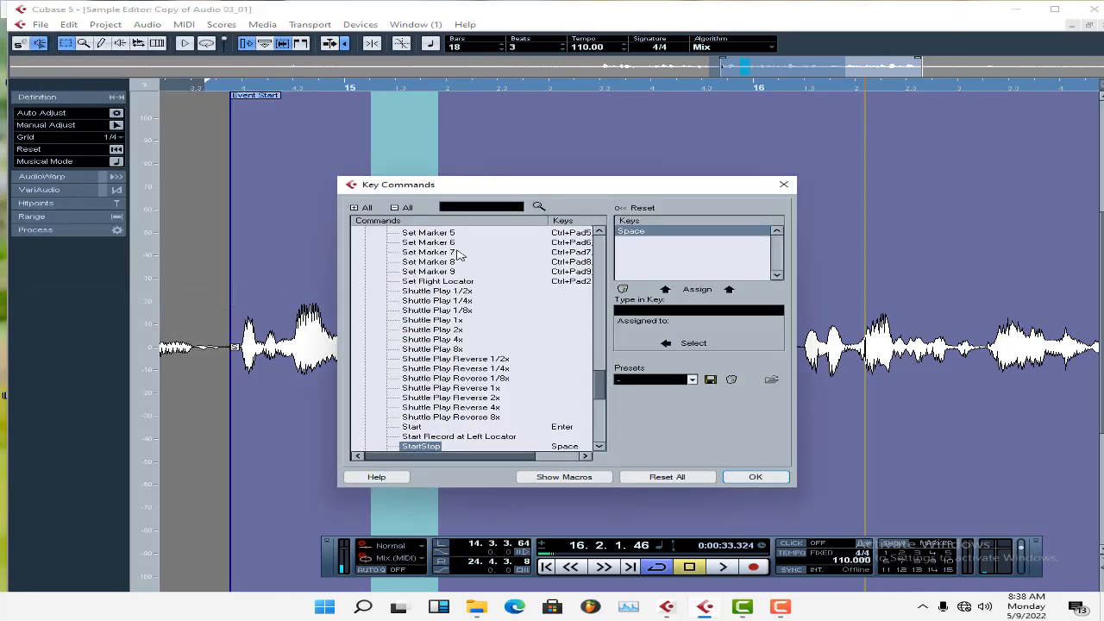
{"action": "scroll", "coordinate": [583, 324], "scroll_direction": "up", "scroll_amount": 6}
{"action": "scroll", "coordinate": [583, 324], "scroll_direction": "up", "scroll_amount": 15}
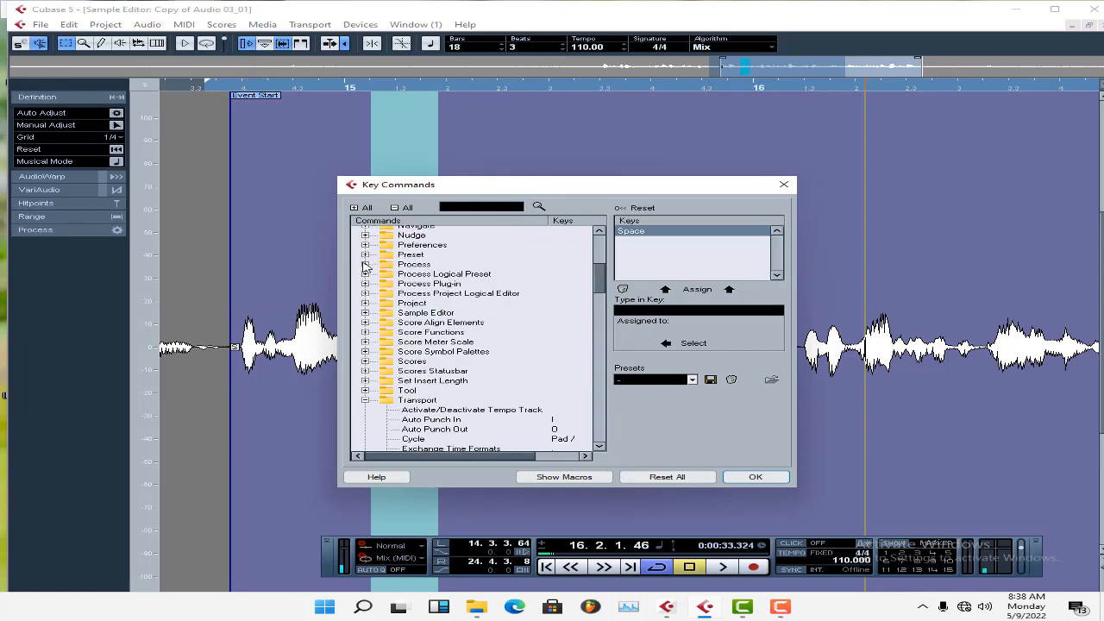
{"action": "left_click", "coordinate": [365, 264]}
{"action": "left_click", "coordinate": [418, 391]}
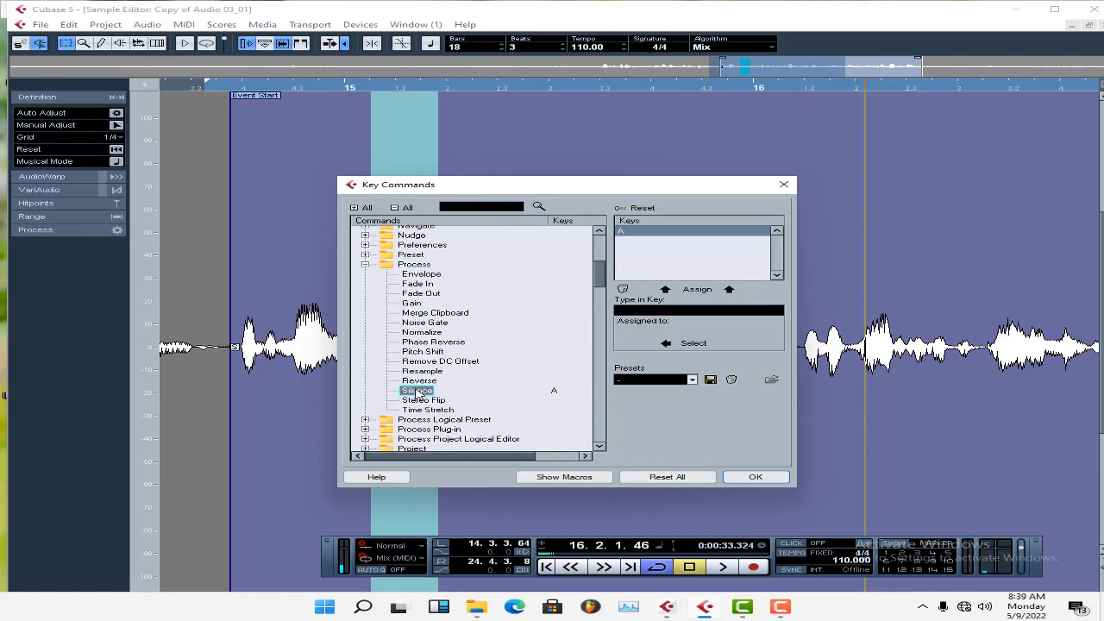
{"action": "left_click", "coordinate": [701, 312]}
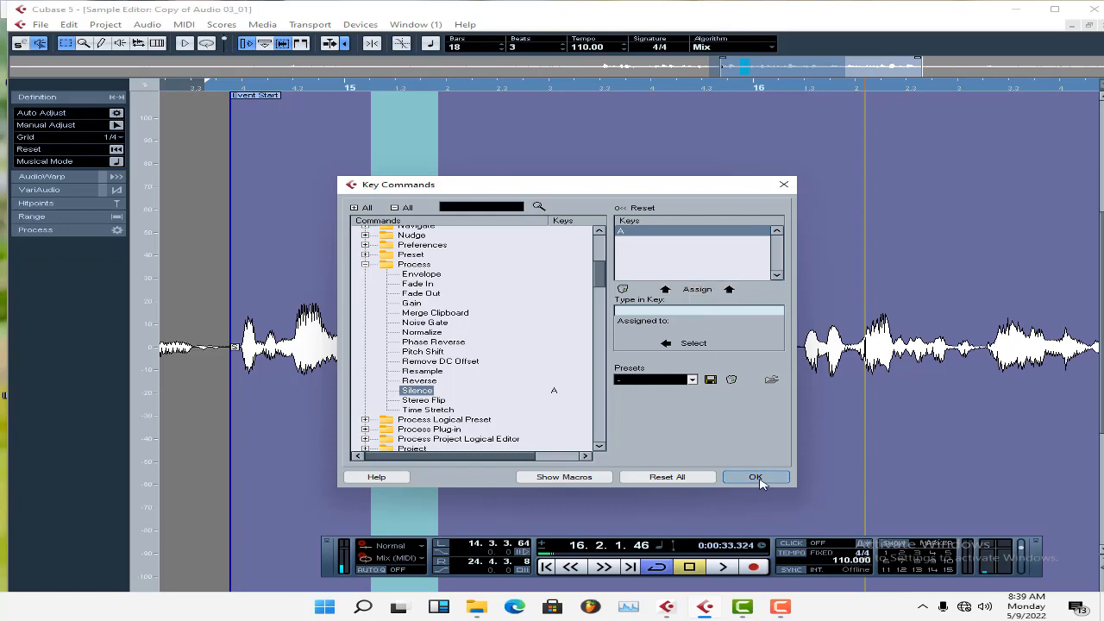
{"action": "left_click", "coordinate": [783, 184]}
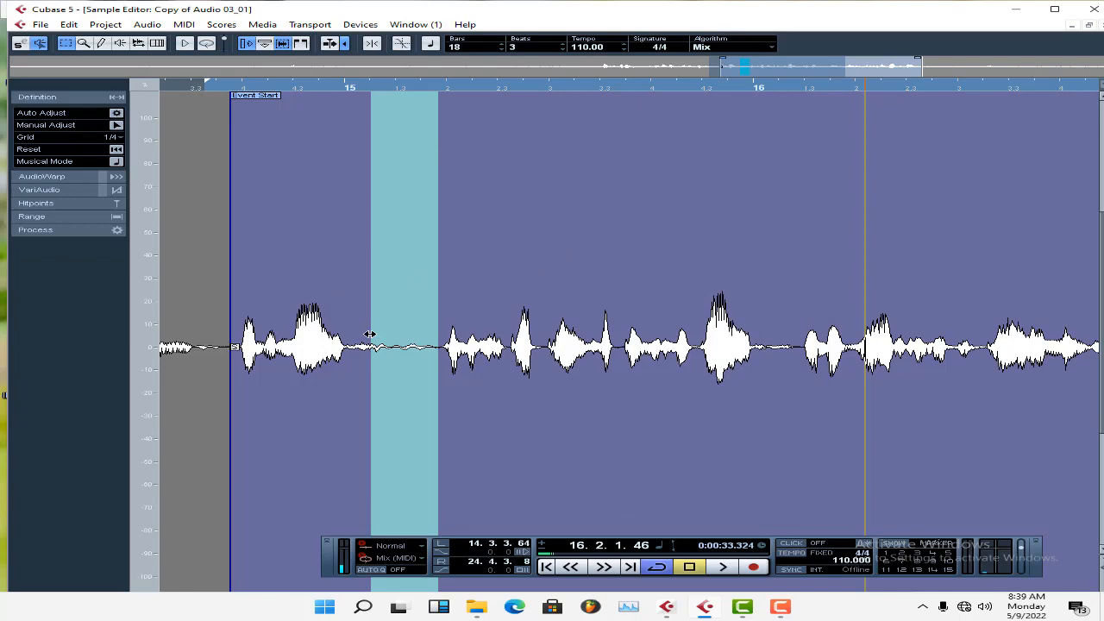
Try silencing the selection extended back over the first phrase, undo it, and close the Sample Editor.
{"action": "left_click_drag", "start_coordinate": [371, 334], "coordinate": [275, 340]}
{"action": "key", "text": "Delete"}
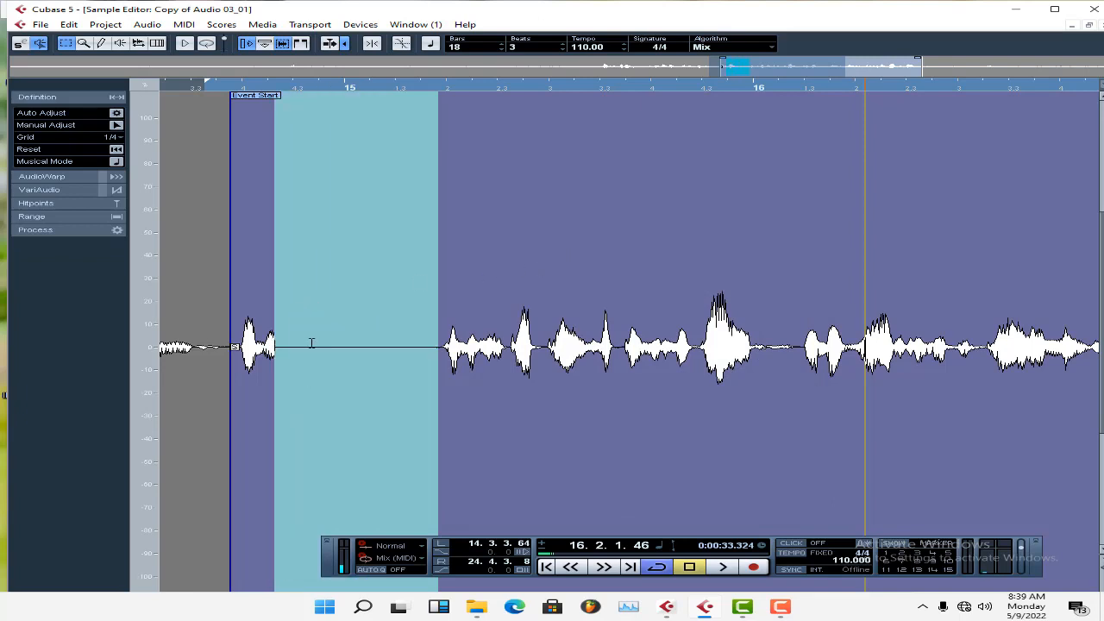
{"action": "key", "text": "ctrl+z"}
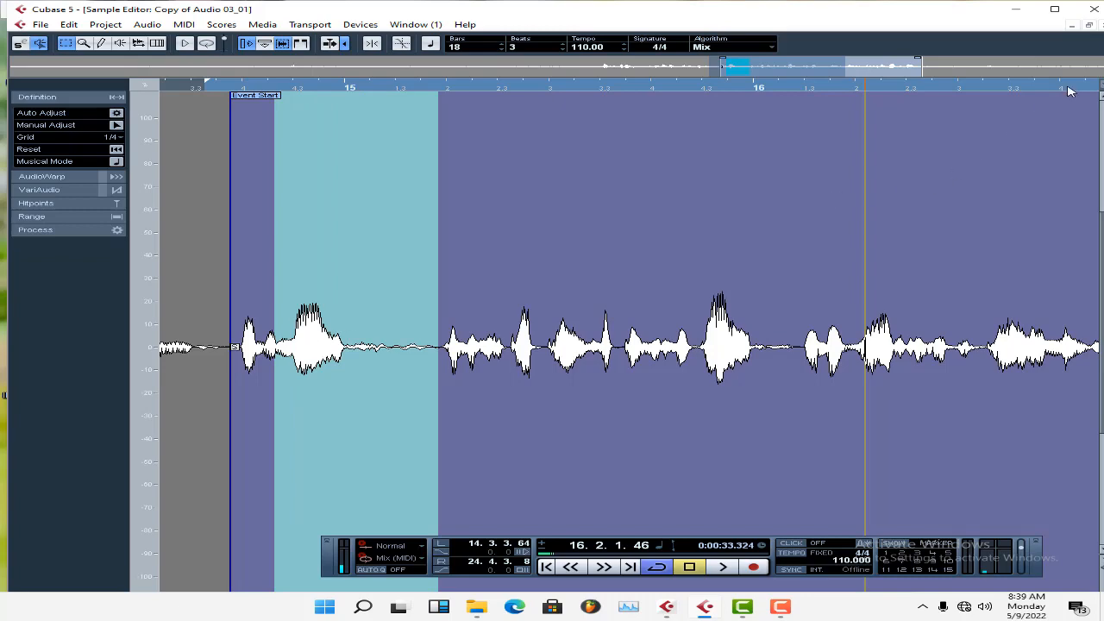
{"action": "left_click", "coordinate": [1102, 25]}
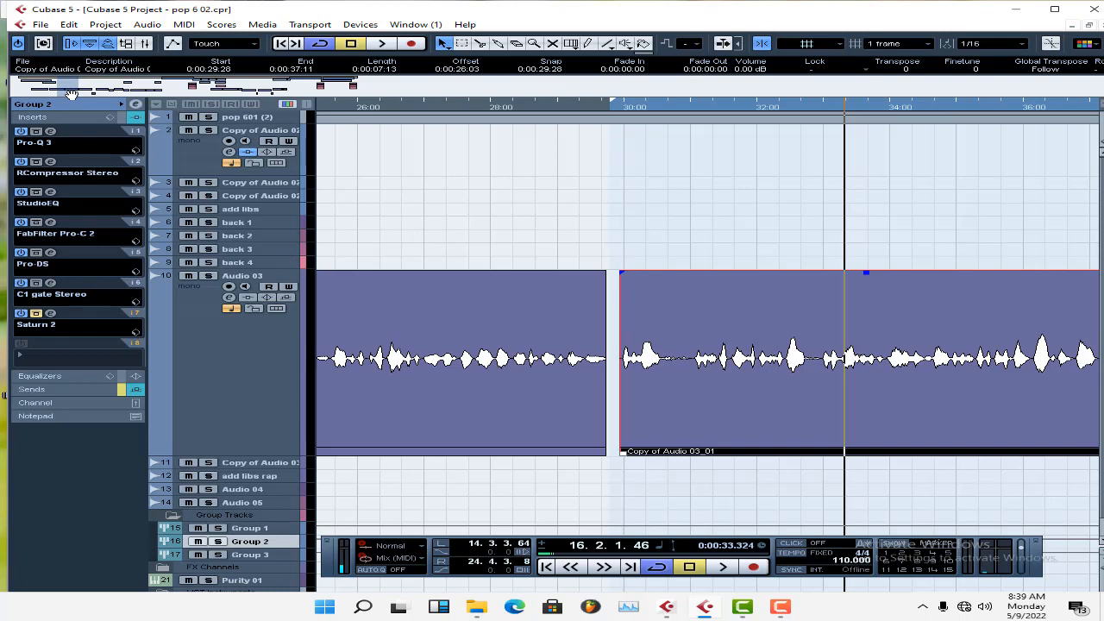
Take Group 2's Saturn 2 insert out of bypass and open its window for review.
{"action": "left_click_drag", "start_coordinate": [71, 93], "coordinate": [75, 102]}
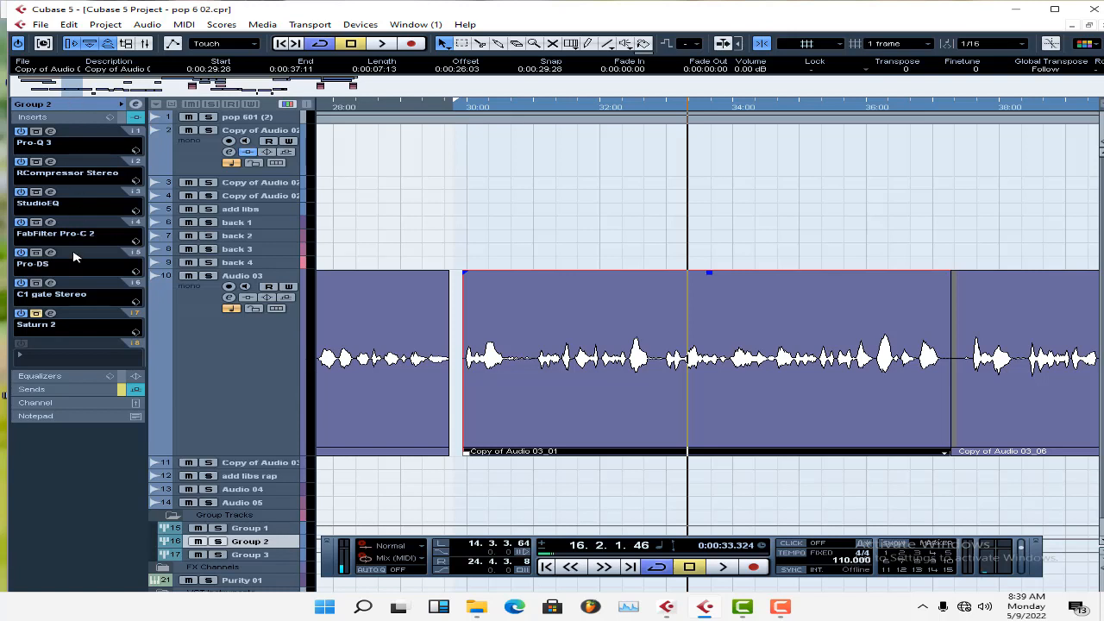
{"action": "left_click", "coordinate": [50, 315]}
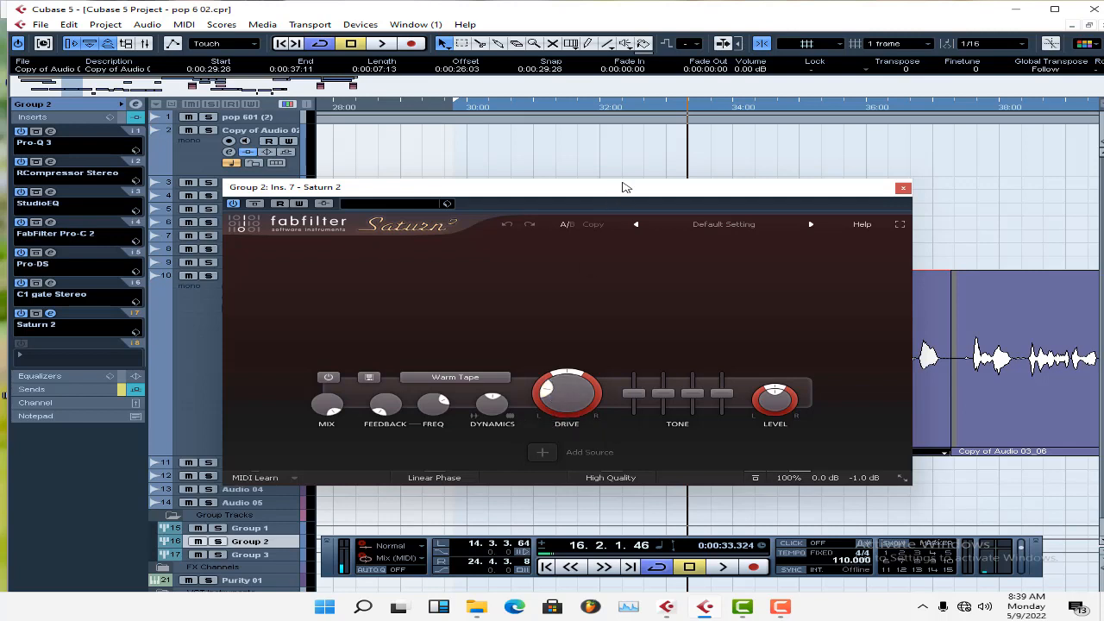
{"action": "left_click_drag", "start_coordinate": [623, 192], "coordinate": [694, 182]}
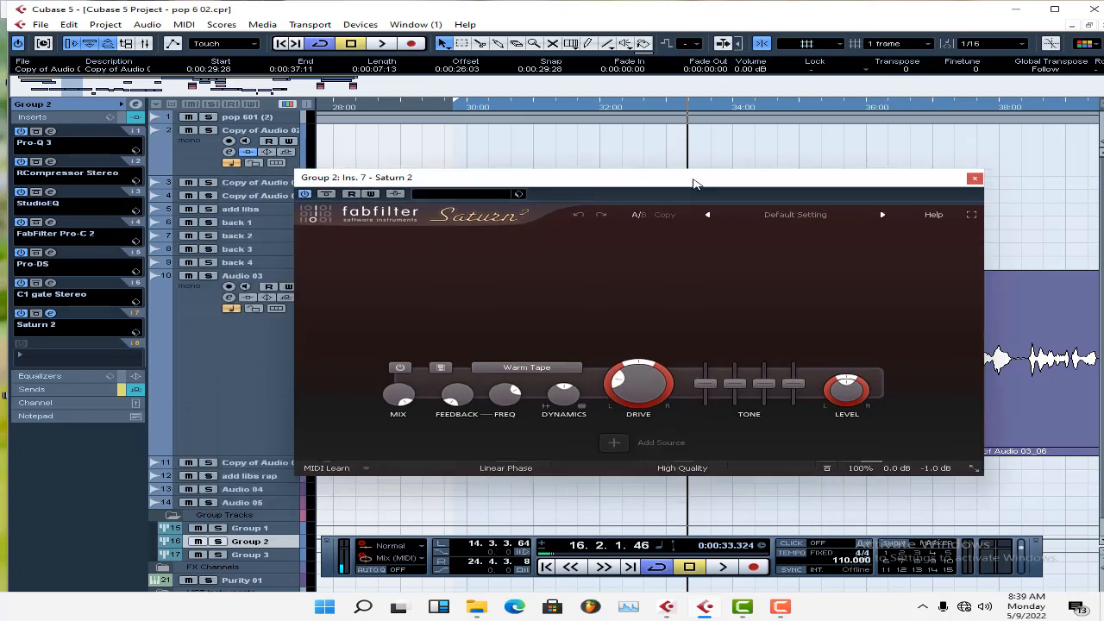
Solo Group 2, compare the vocals from about 31 s with Saturn 2 on, off and on again, then close it and stop.
{"action": "left_click", "coordinate": [537, 107]}
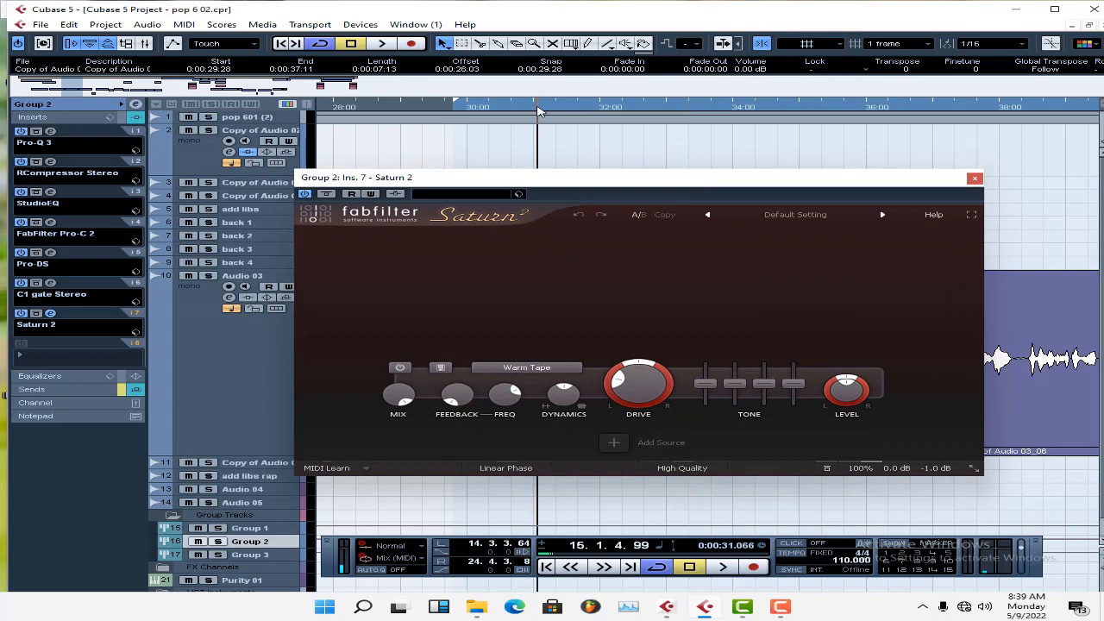
{"action": "key", "text": "s"}
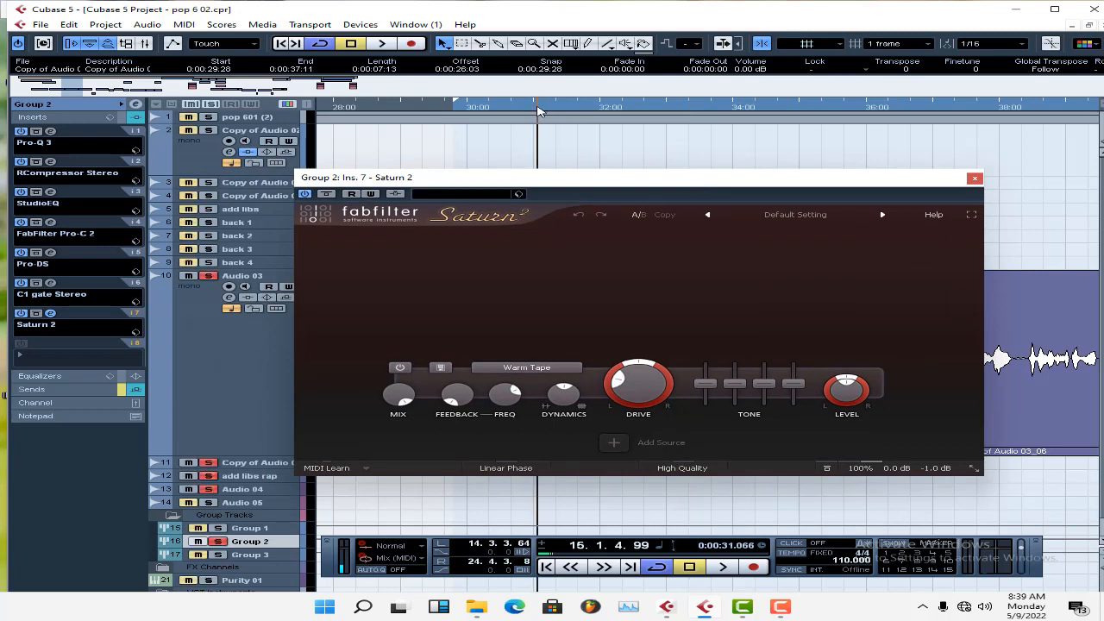
{"action": "key", "text": "space"}
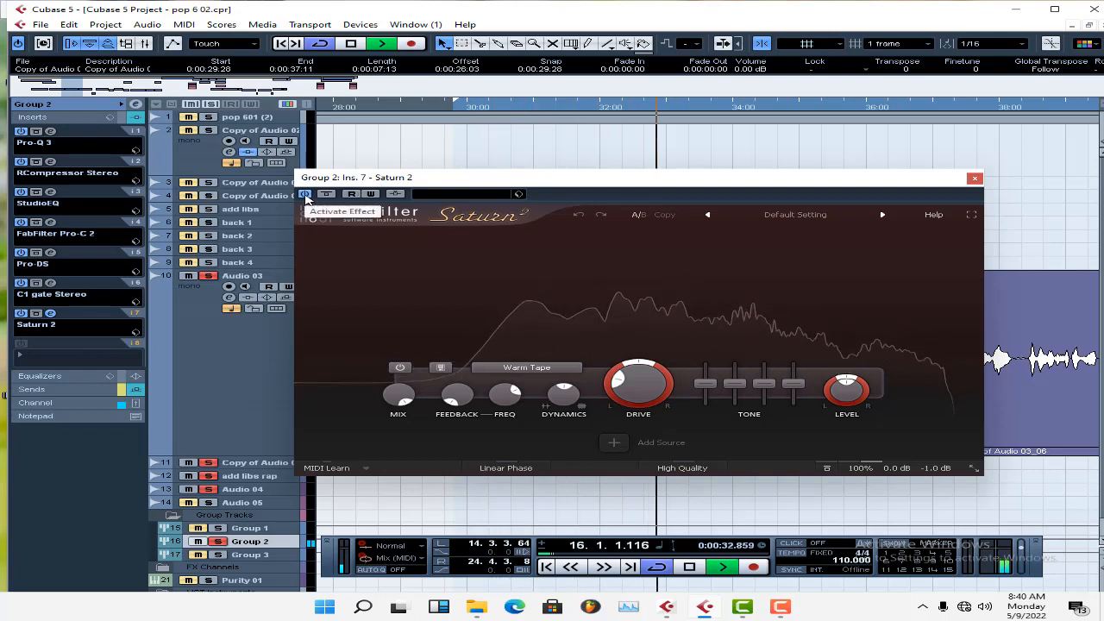
{"action": "left_click", "coordinate": [305, 195]}
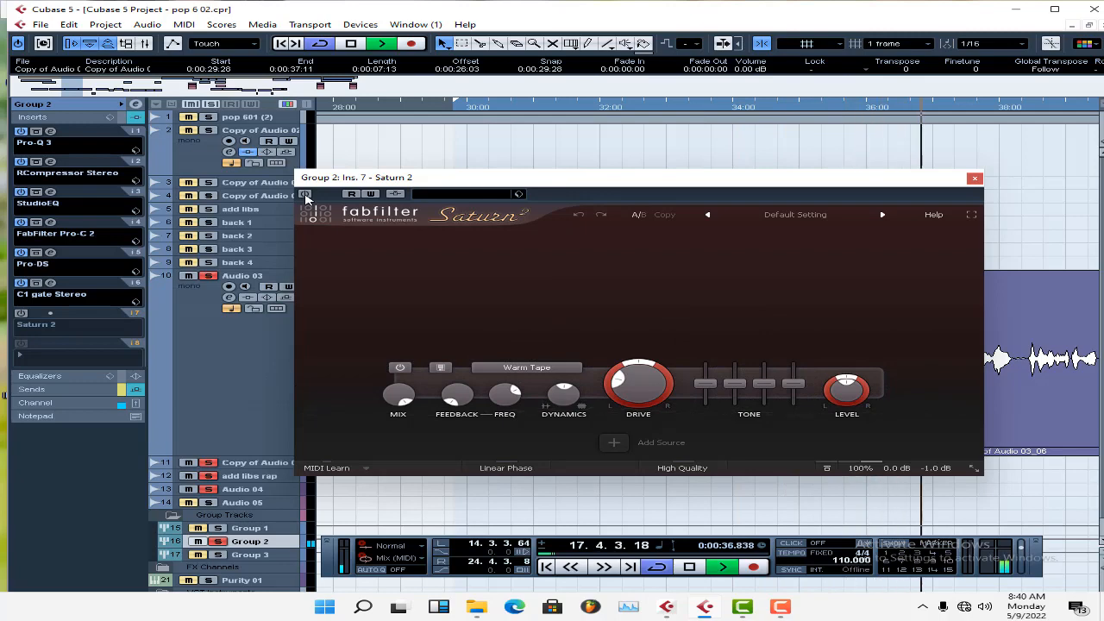
{"action": "left_click", "coordinate": [305, 195]}
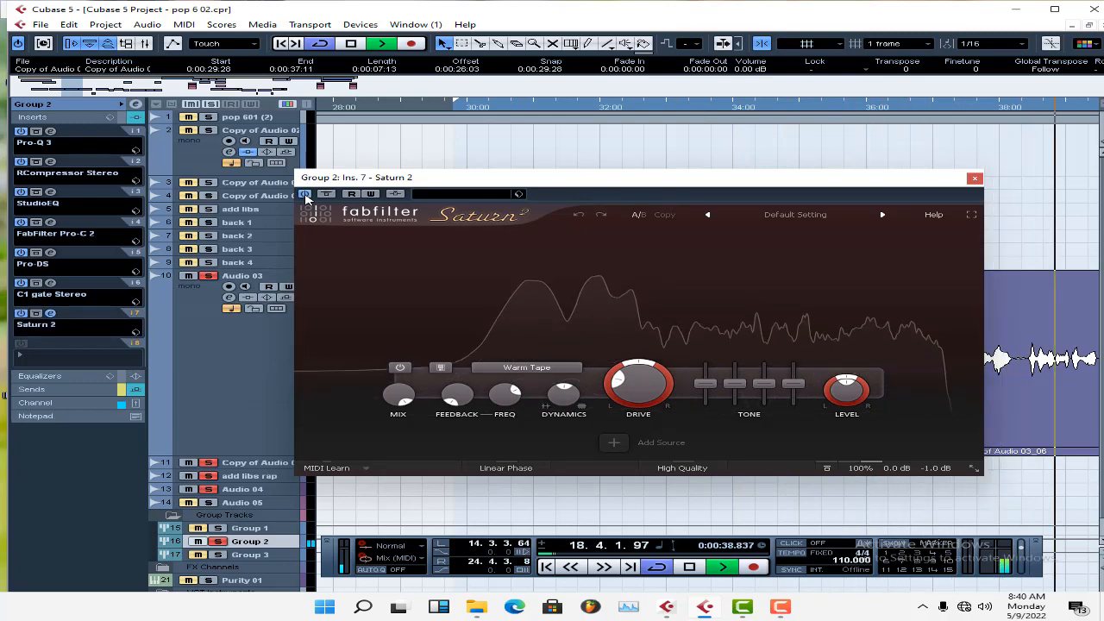
{"action": "left_click", "coordinate": [974, 178]}
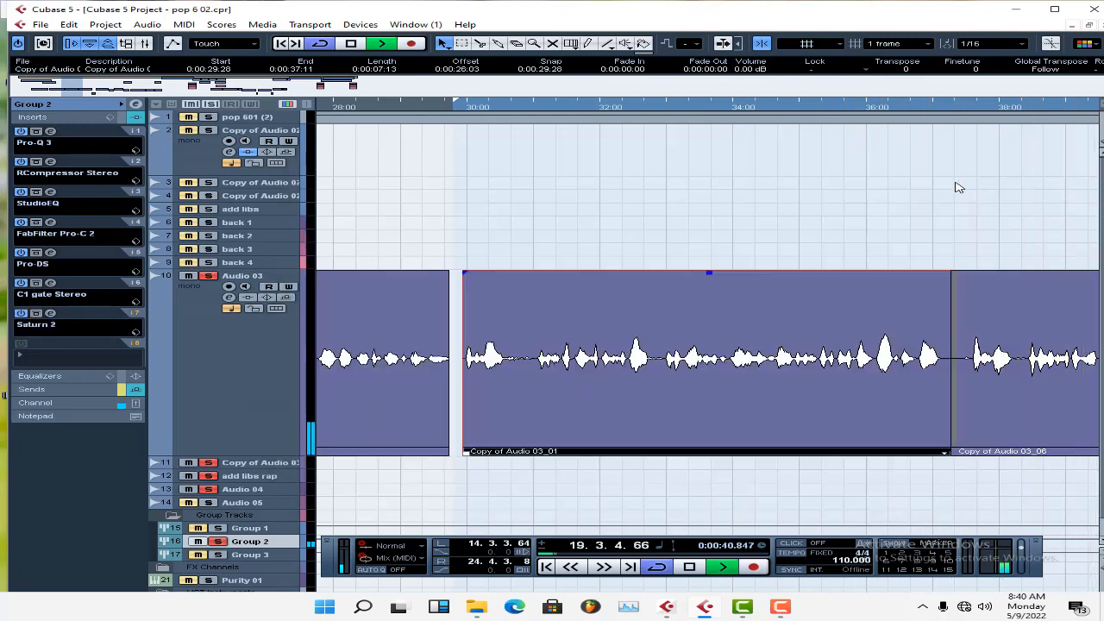
{"action": "key", "text": "space"}
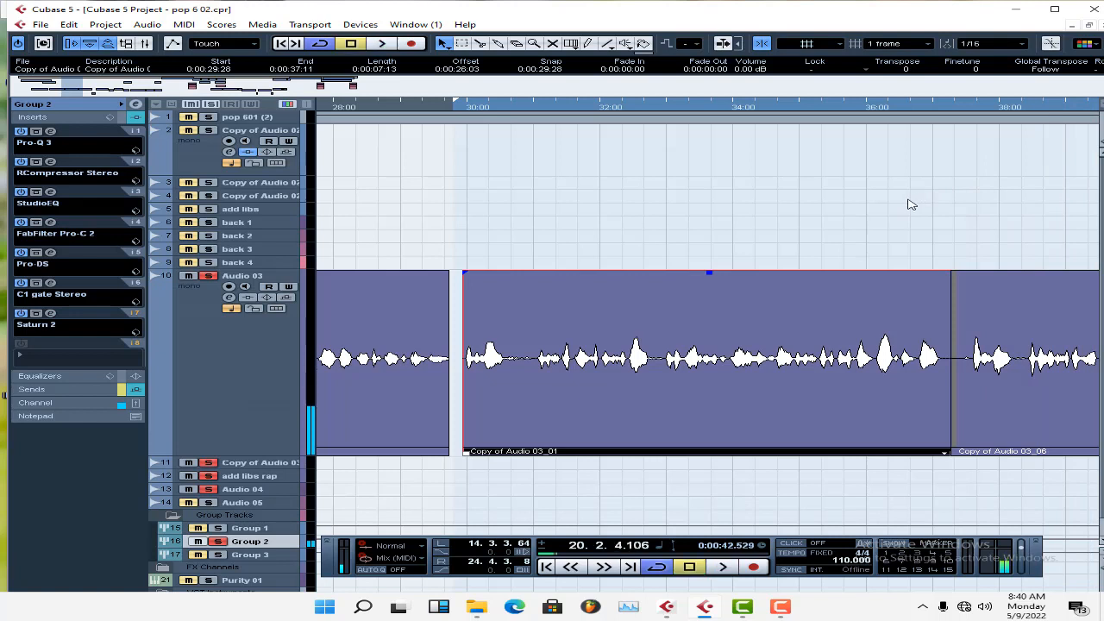
In Group 2's sends, open the FX 1-RVerb Stereo reverb and switch off the FX 2-PingPongDelay send.
{"action": "left_click", "coordinate": [93, 391]}
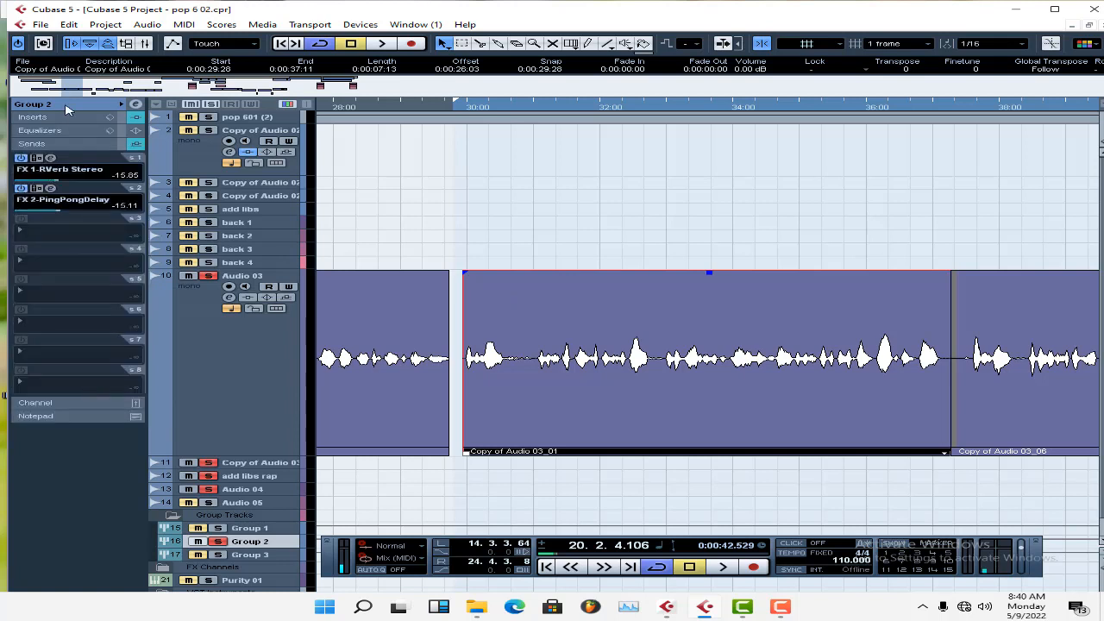
{"action": "left_click_drag", "start_coordinate": [84, 91], "coordinate": [118, 91]}
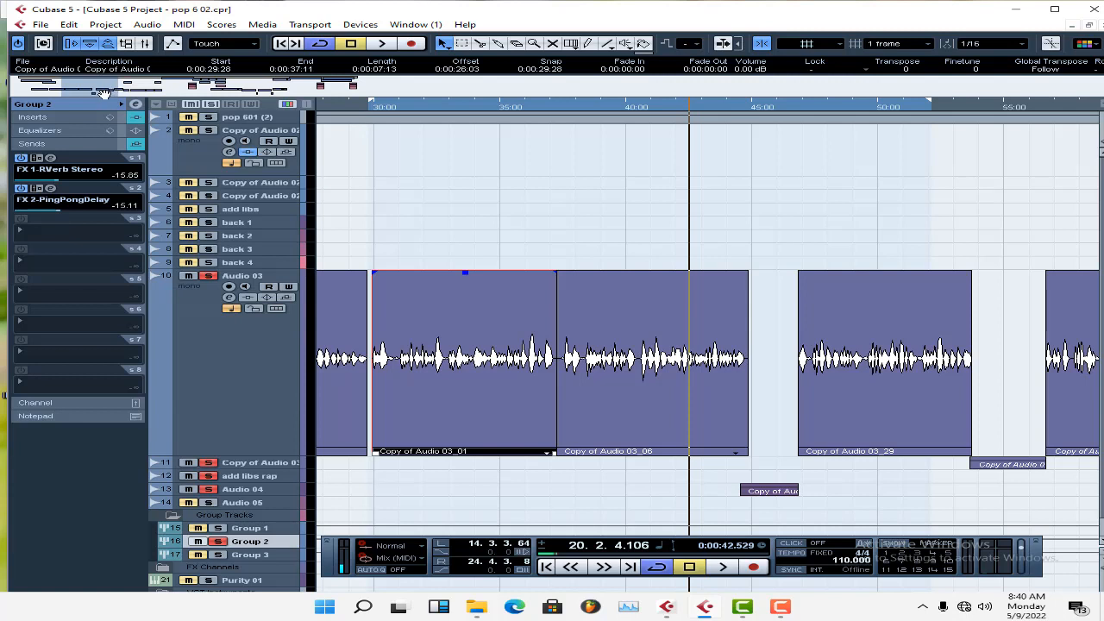
{"action": "left_click_drag", "start_coordinate": [103, 93], "coordinate": [101, 95]}
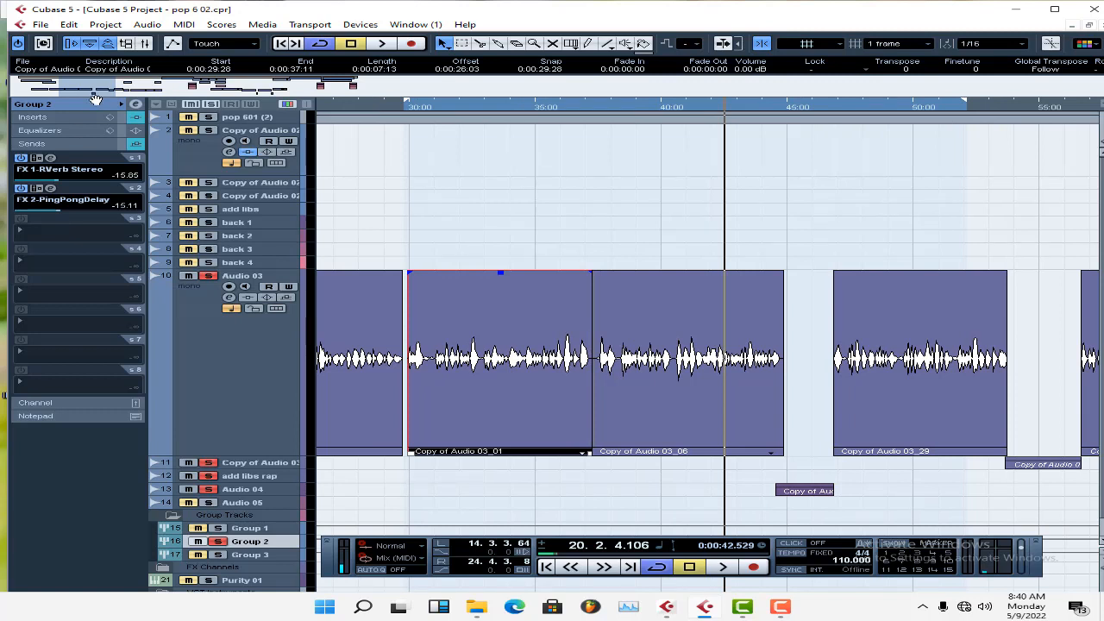
{"action": "left_click", "coordinate": [51, 160]}
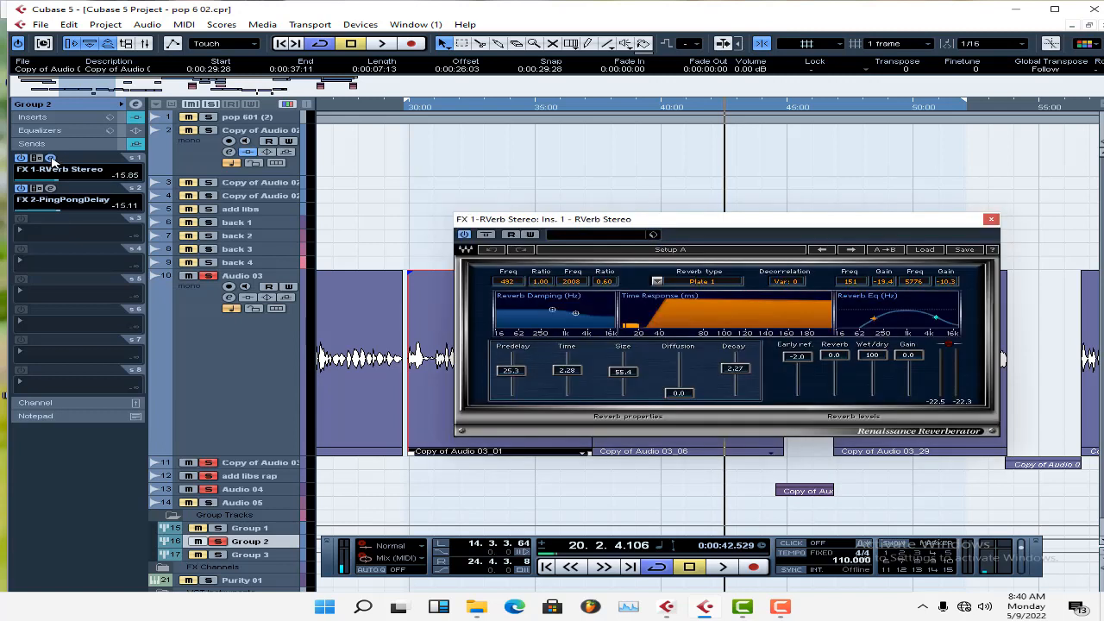
{"action": "left_click", "coordinate": [21, 189]}
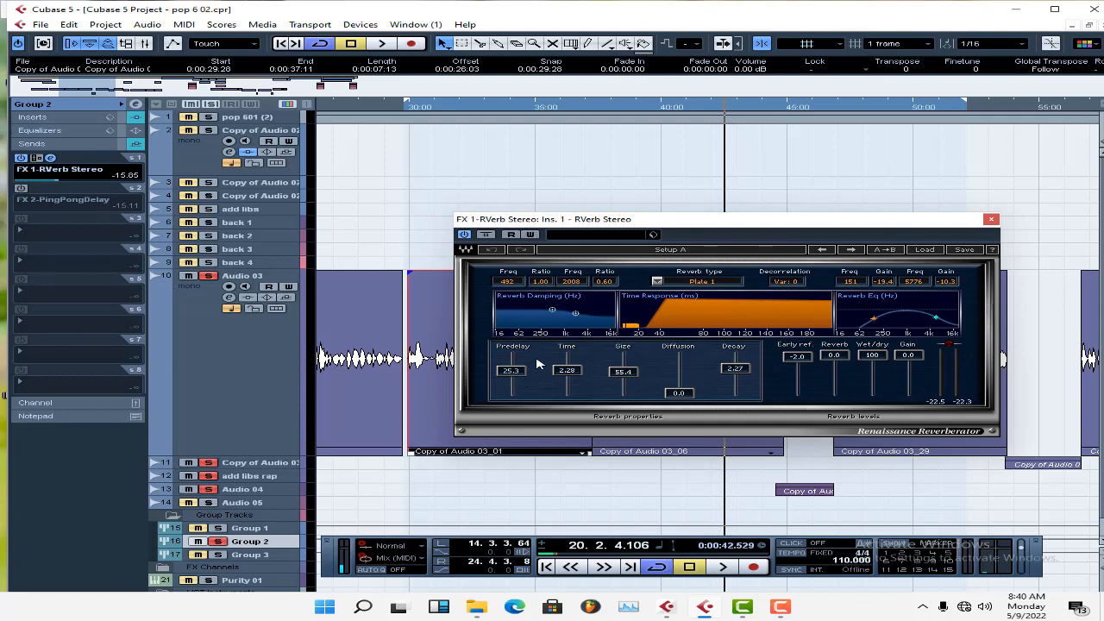
Play the soloed vocals from about 30.5 s with the reverb on, and move the RVerb window clear of the first clip.
{"action": "left_click", "coordinate": [421, 108]}
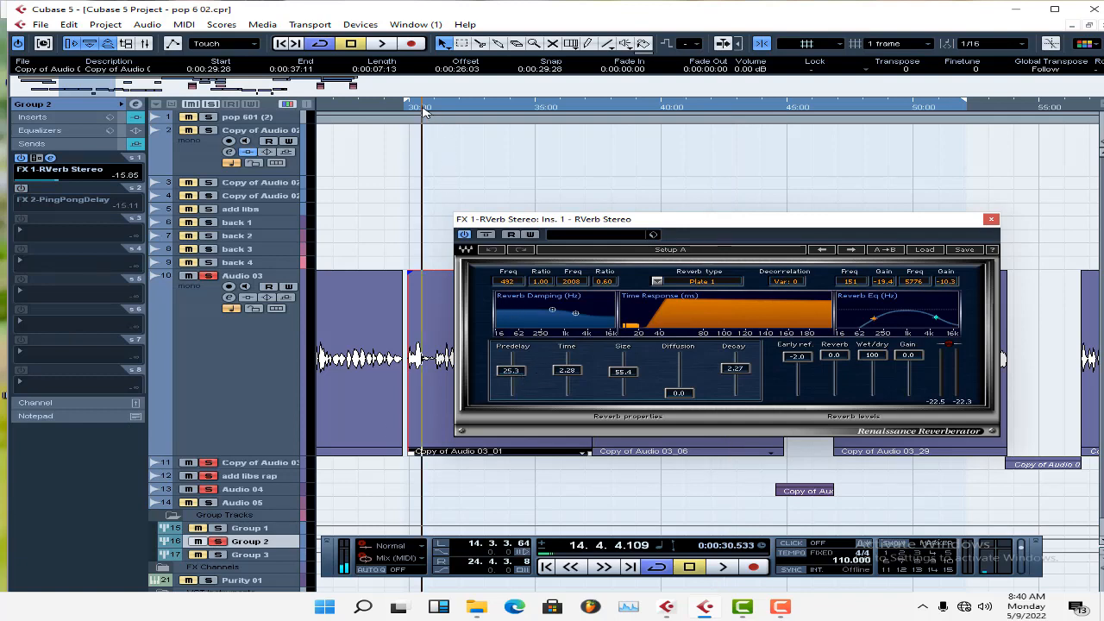
{"action": "key", "text": "space"}
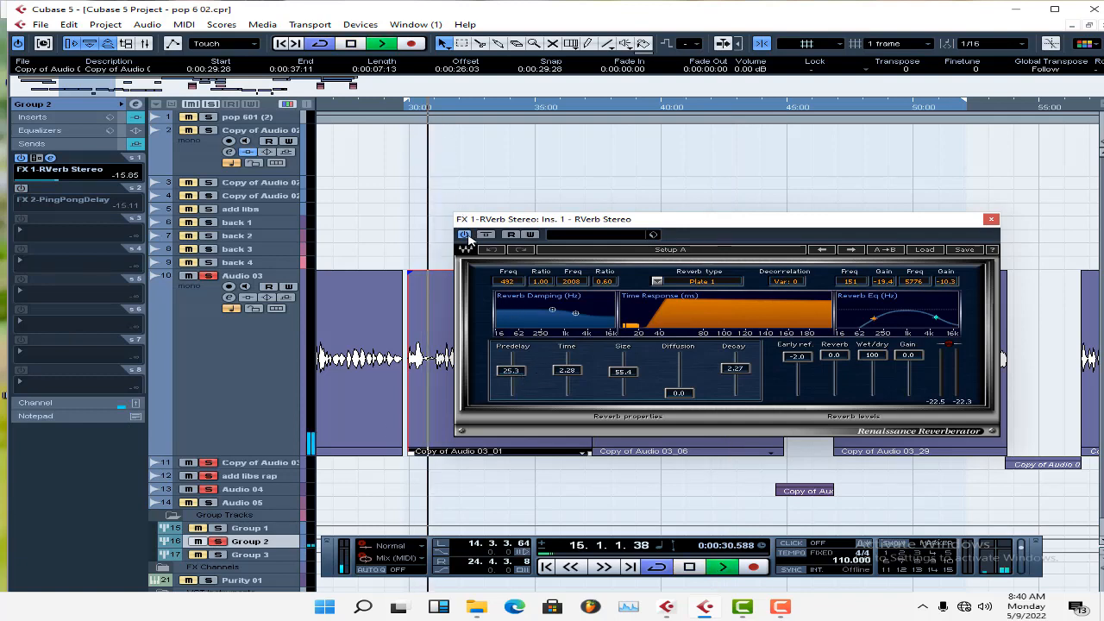
{"action": "left_click_drag", "start_coordinate": [590, 226], "coordinate": [717, 179]}
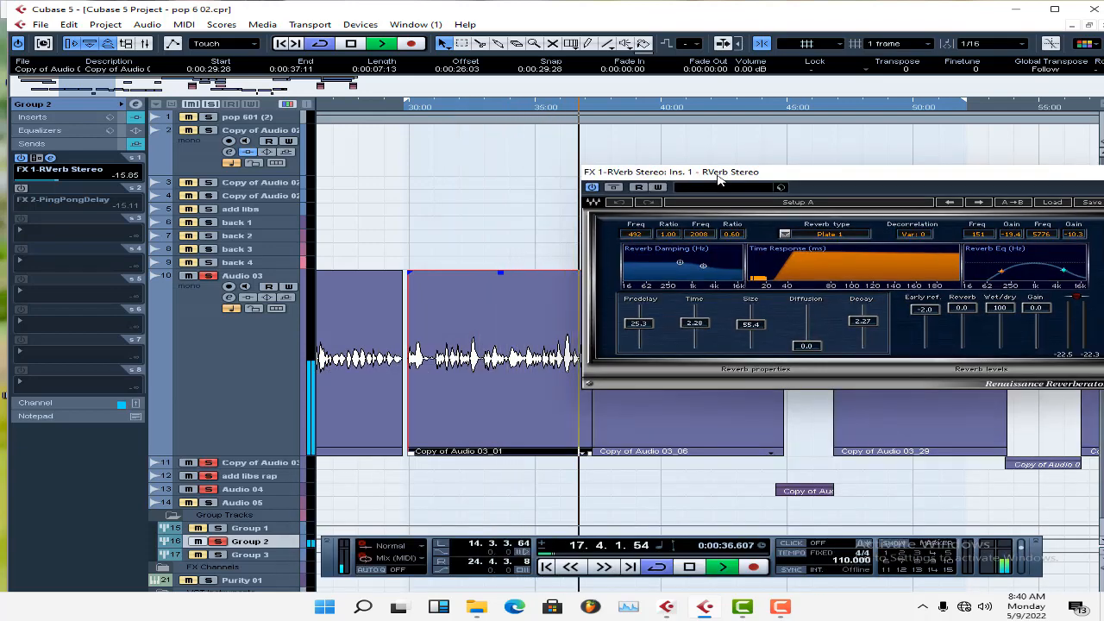
Replay the vocals from the left locator and compare them with RVerb Stereo switched off and back on.
{"action": "key", "text": "KP_1"}
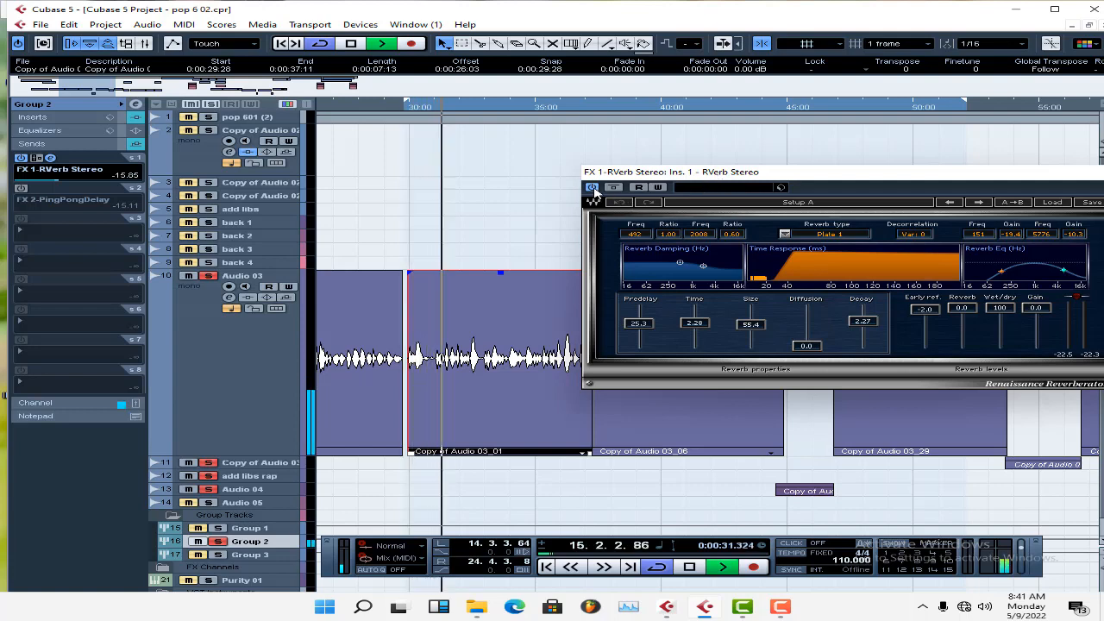
{"action": "key", "text": "space"}
{"action": "key", "text": "space"}
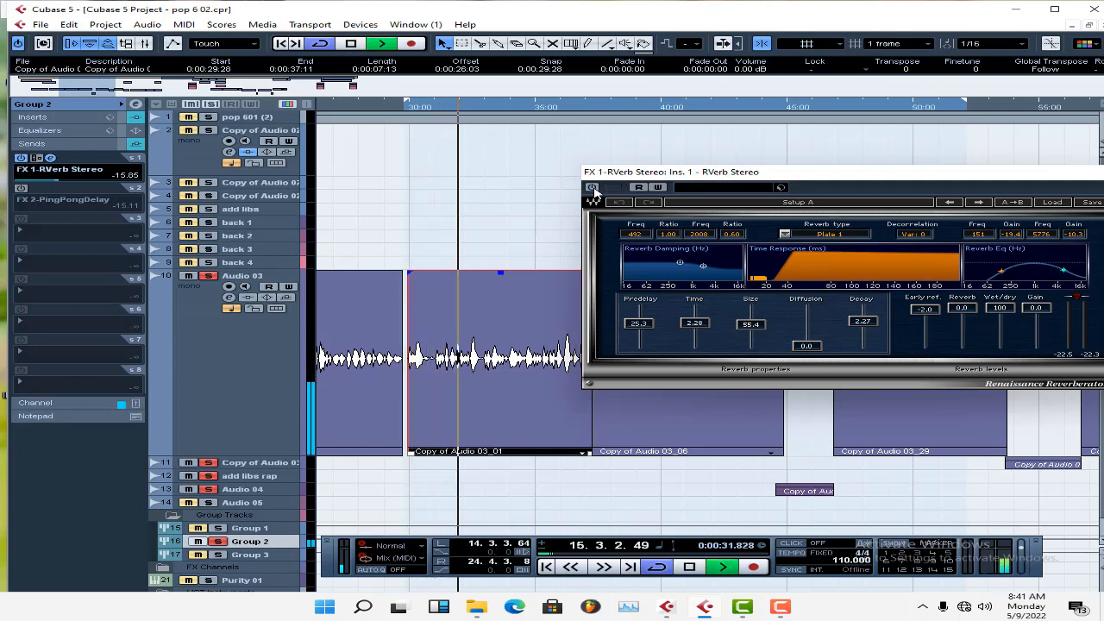
{"action": "left_click", "coordinate": [594, 188]}
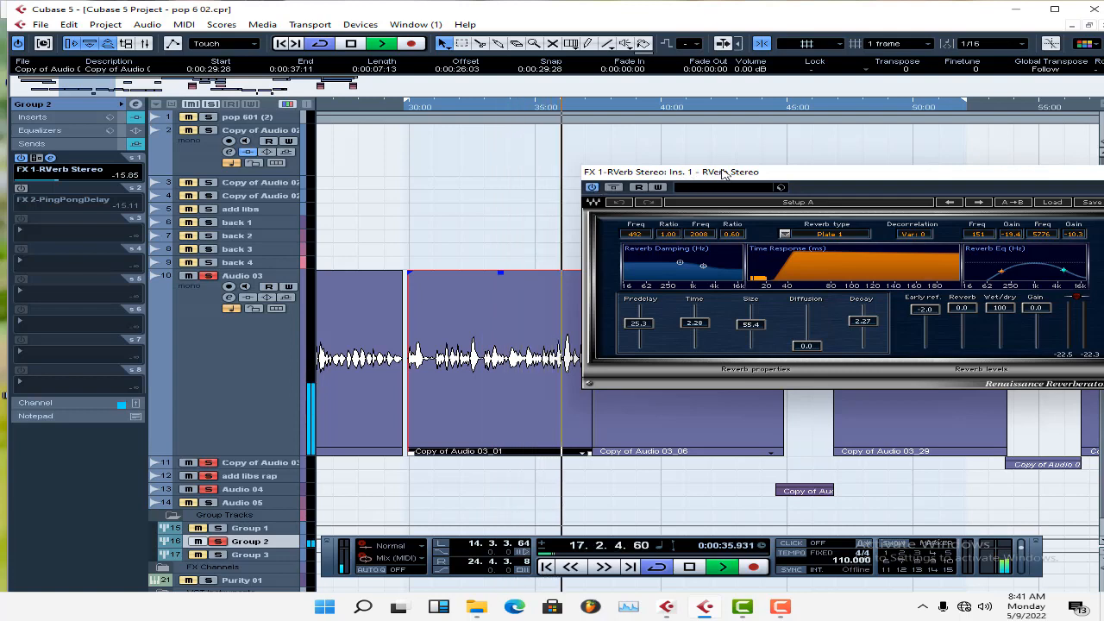
Stop the playback, unfold the FX Channels folder and inspect the inserts of the FX 1-RVerb Stereo channel.
{"action": "left_click_drag", "start_coordinate": [738, 177], "coordinate": [539, 191]}
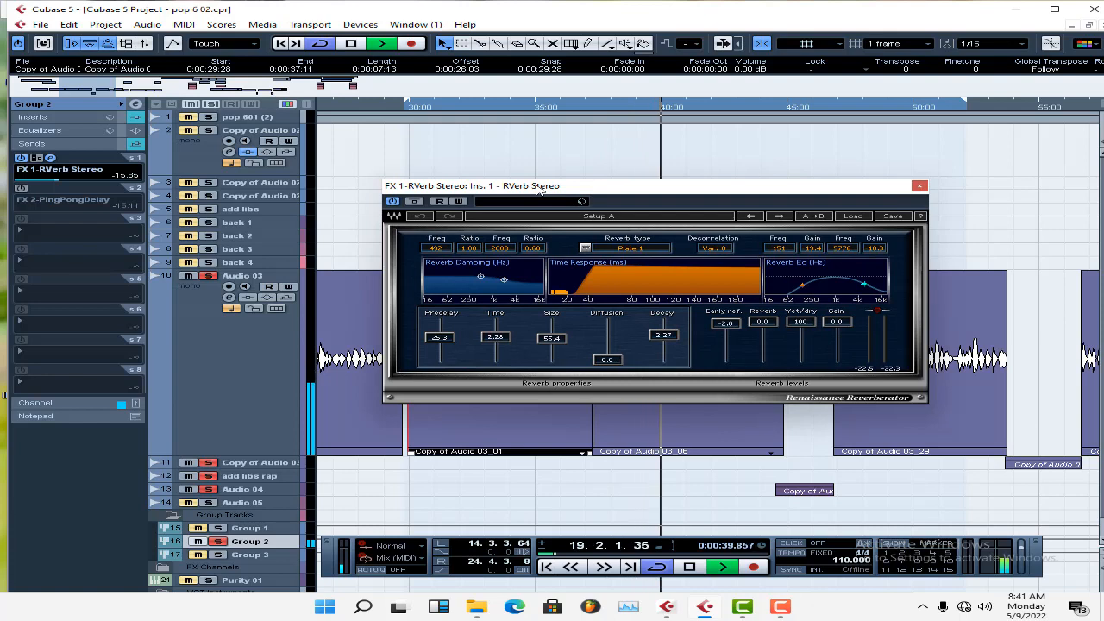
{"action": "key", "text": "space"}
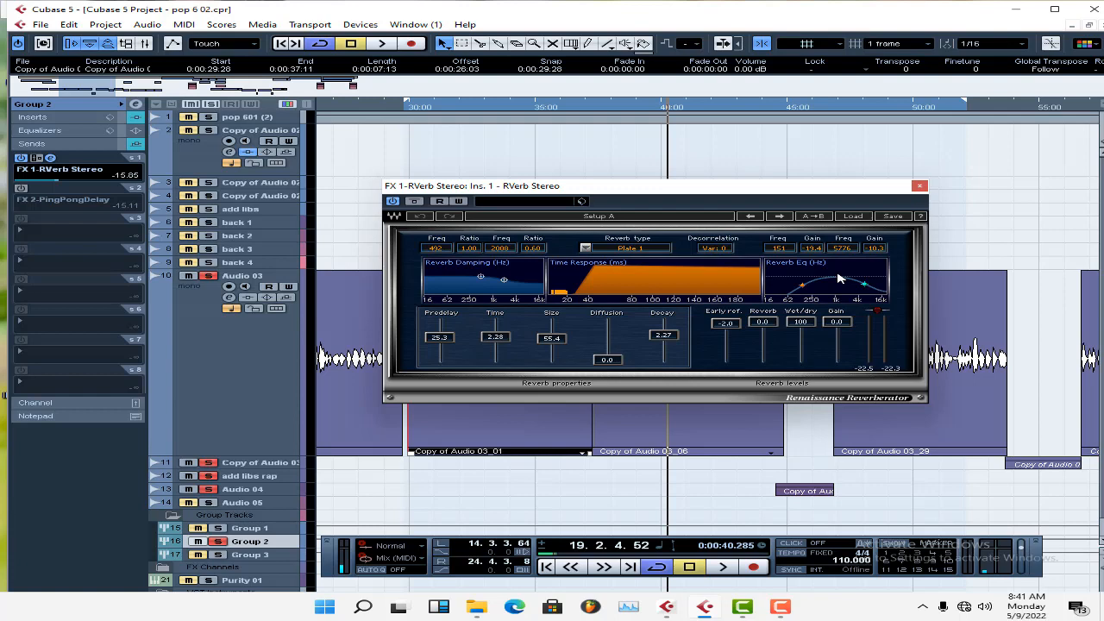
{"action": "scroll", "coordinate": [250, 530], "scroll_direction": "down", "scroll_amount": 1}
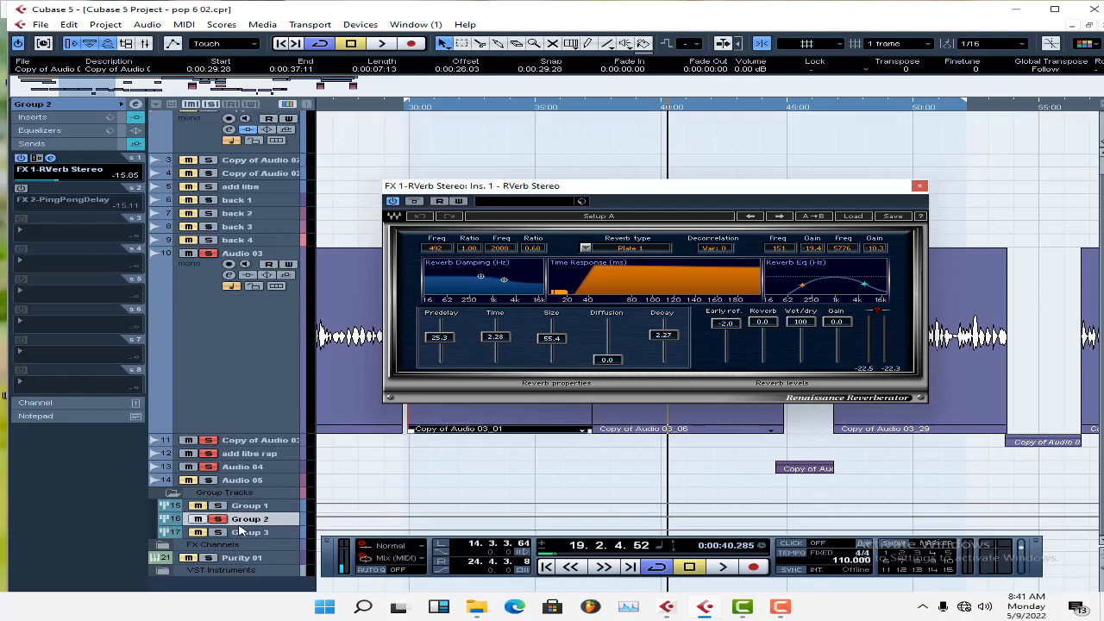
{"action": "left_click", "coordinate": [163, 545]}
{"action": "left_click", "coordinate": [207, 557]}
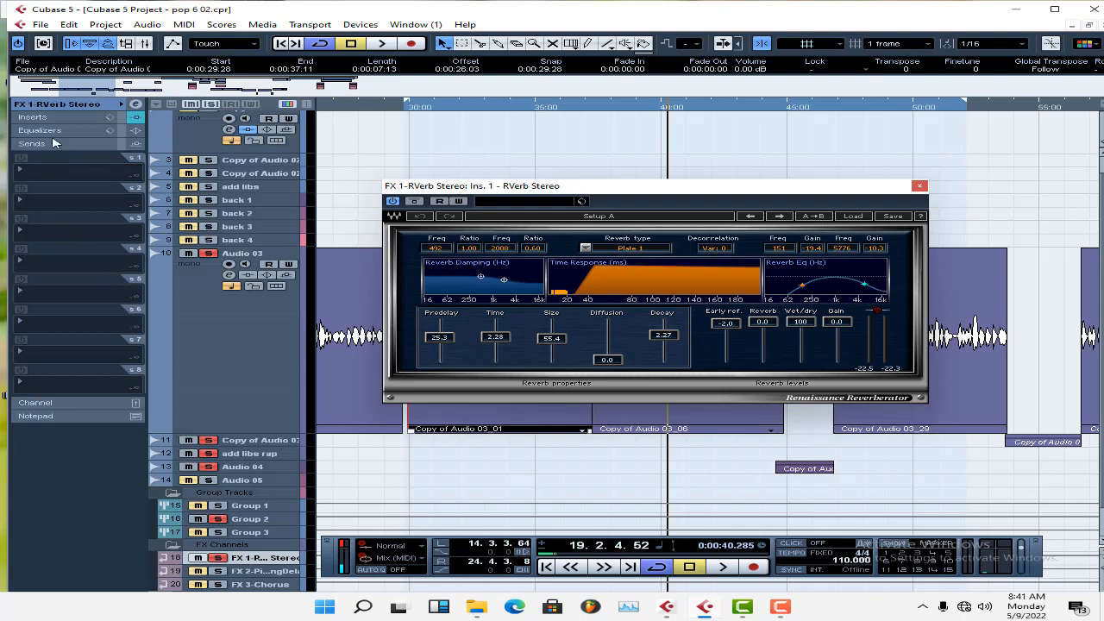
{"action": "left_click", "coordinate": [50, 118]}
{"action": "left_click", "coordinate": [52, 178]}
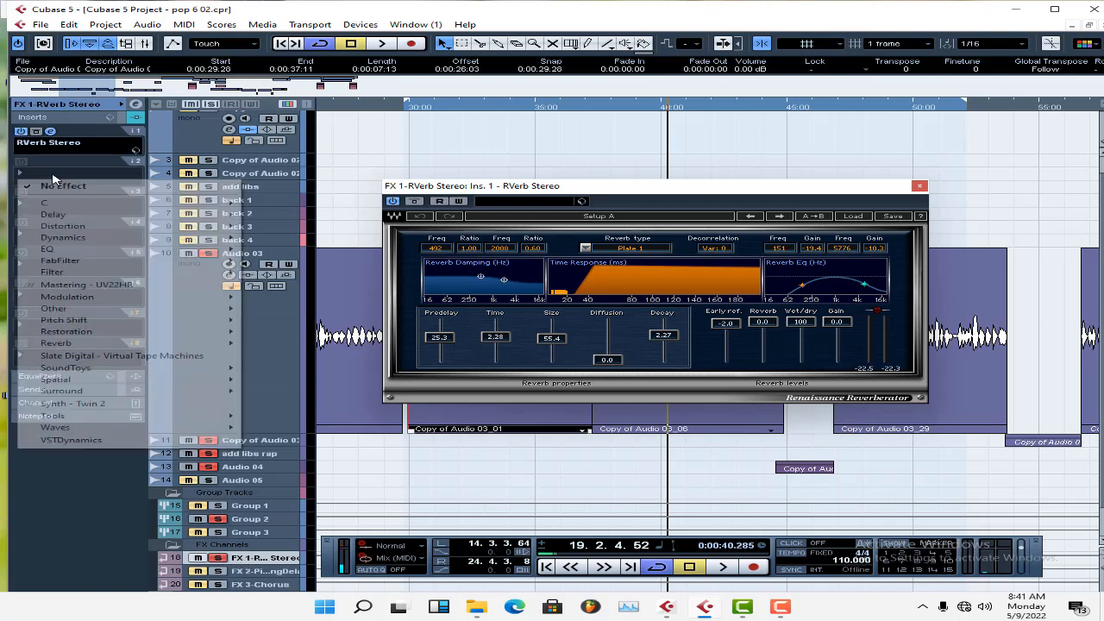
{"action": "left_click", "coordinate": [542, 155]}
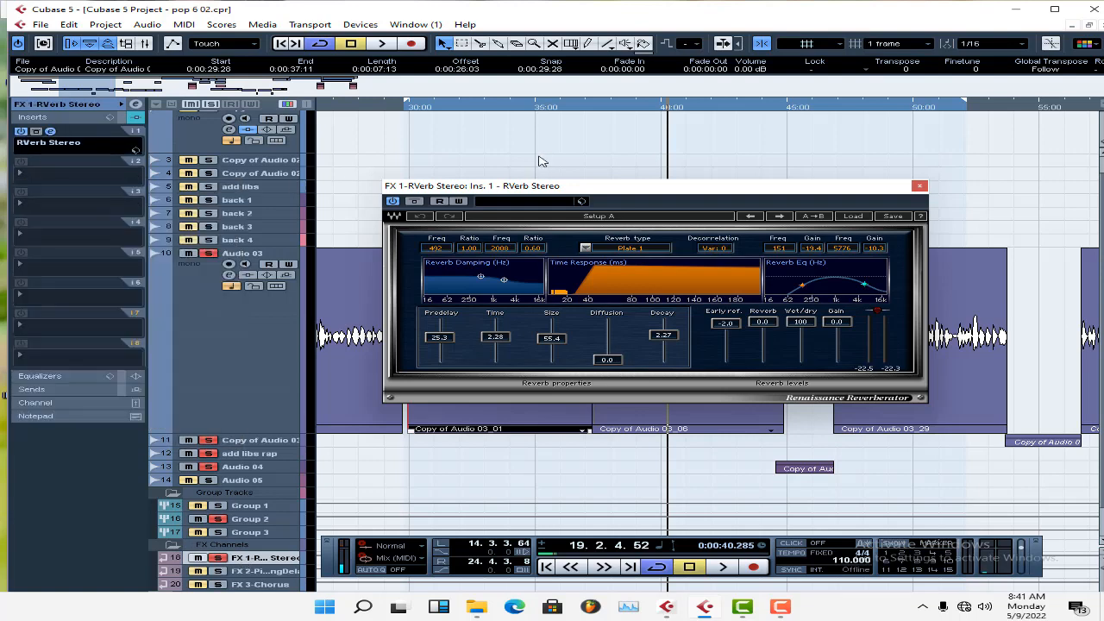
Go back to Group 2, close the RVerb Stereo window and display the group's sends.
{"action": "left_click", "coordinate": [256, 522]}
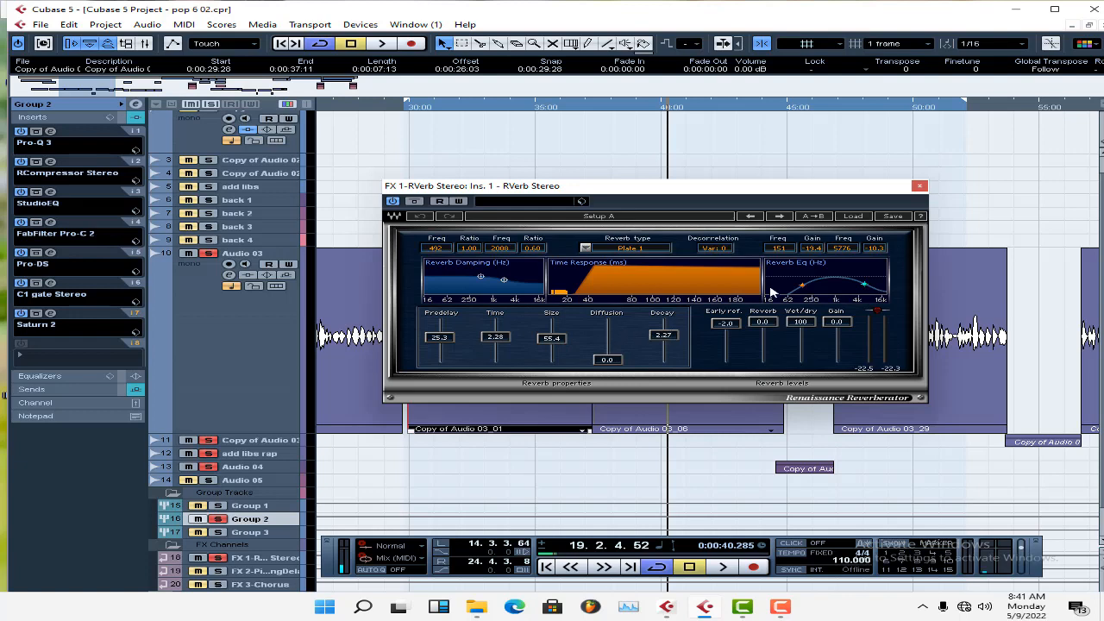
{"action": "left_click", "coordinate": [919, 186]}
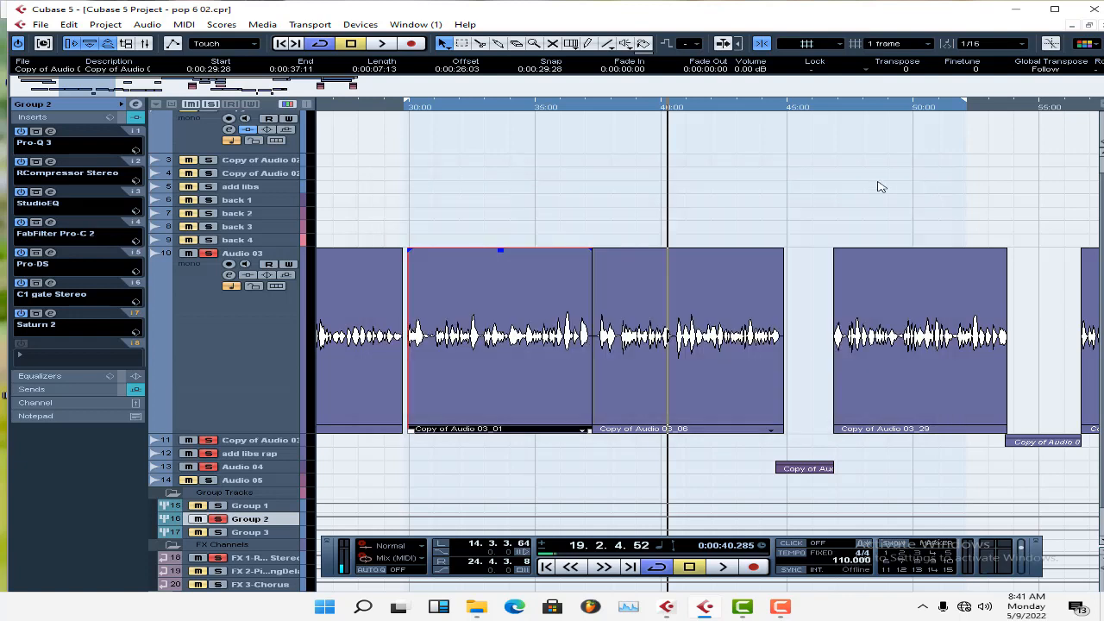
{"action": "left_click", "coordinate": [74, 390]}
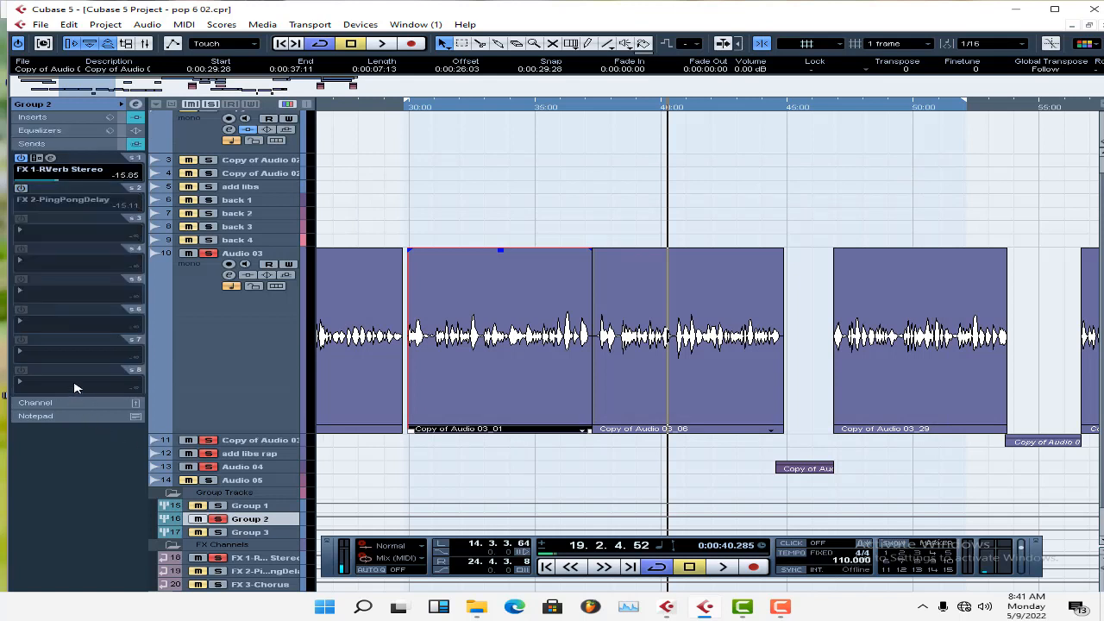
Keep Group 2 soloed, switch on its FX 2-PingPongDelay send and open the delay's settings.
{"action": "left_click", "coordinate": [220, 519]}
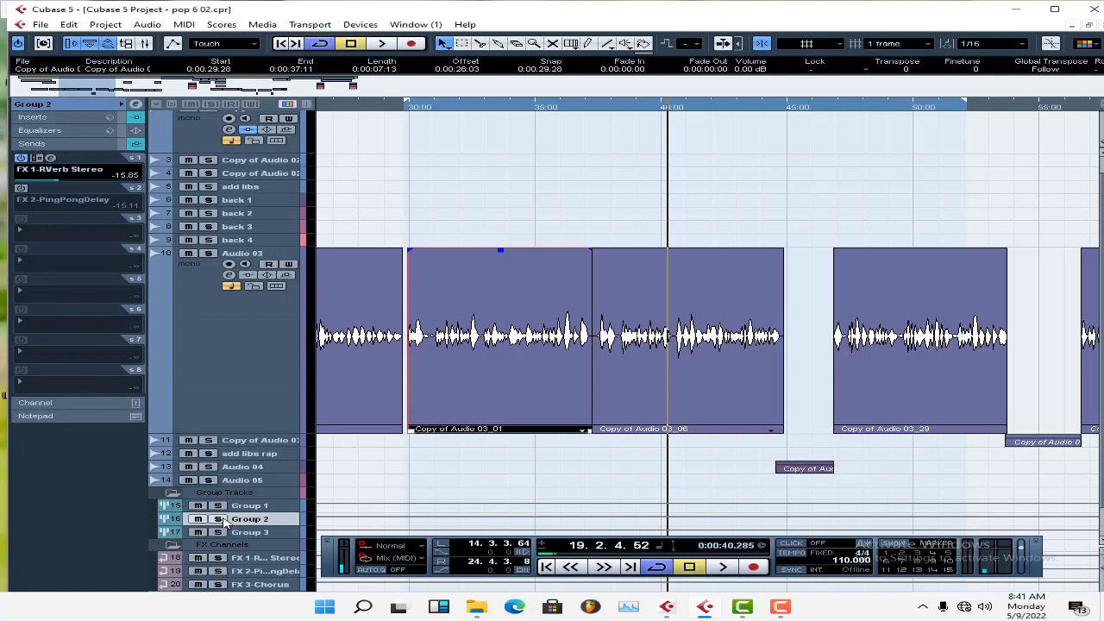
{"action": "left_click", "coordinate": [220, 520]}
{"action": "left_click", "coordinate": [21, 187]}
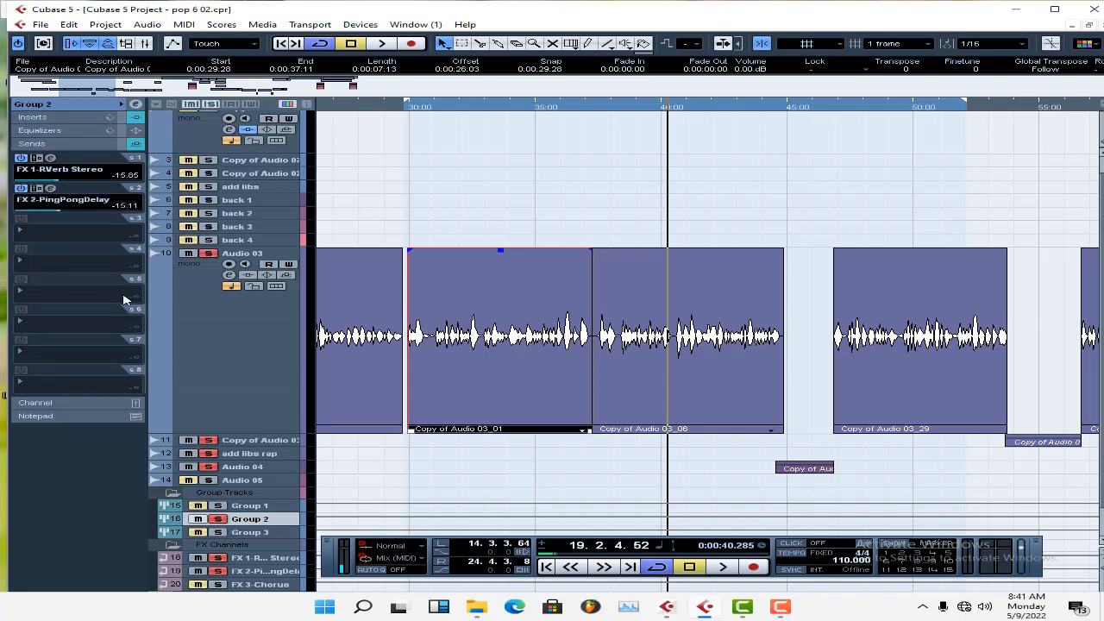
{"action": "left_click", "coordinate": [50, 188]}
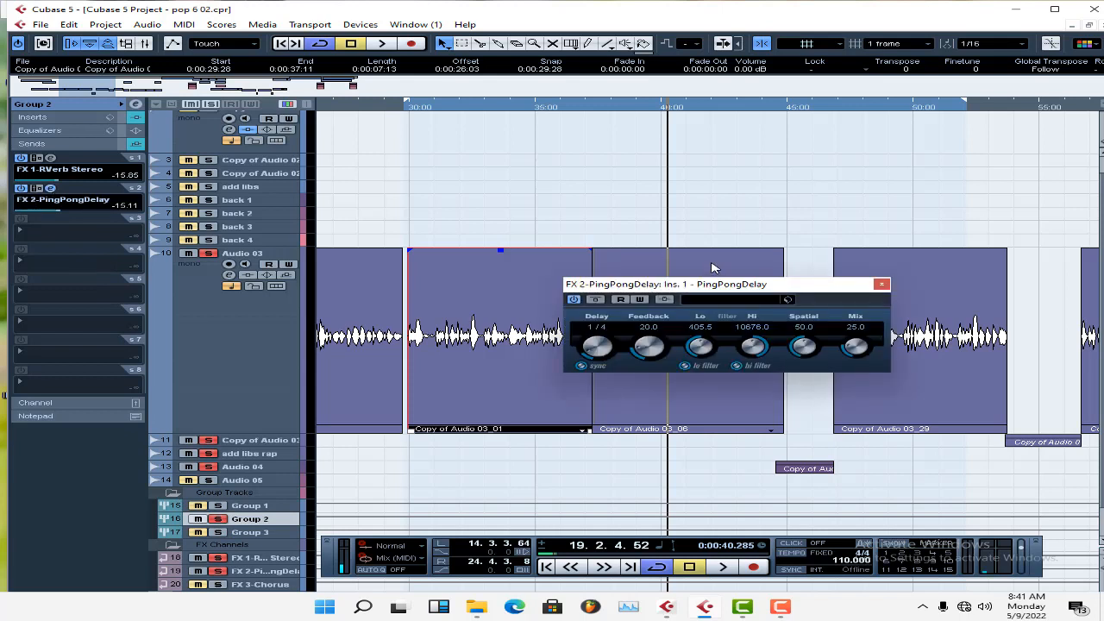
Play the soloed vocals from about 30.5 s and again from the left locator with PingPongDelay on.
{"action": "left_click", "coordinate": [422, 108]}
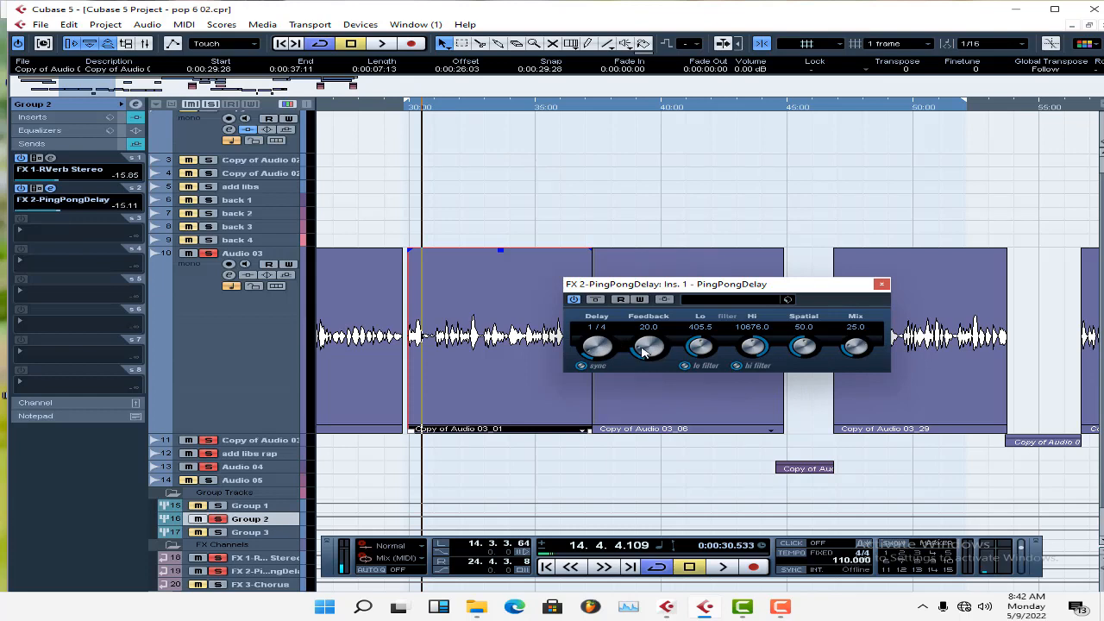
{"action": "key", "text": "space"}
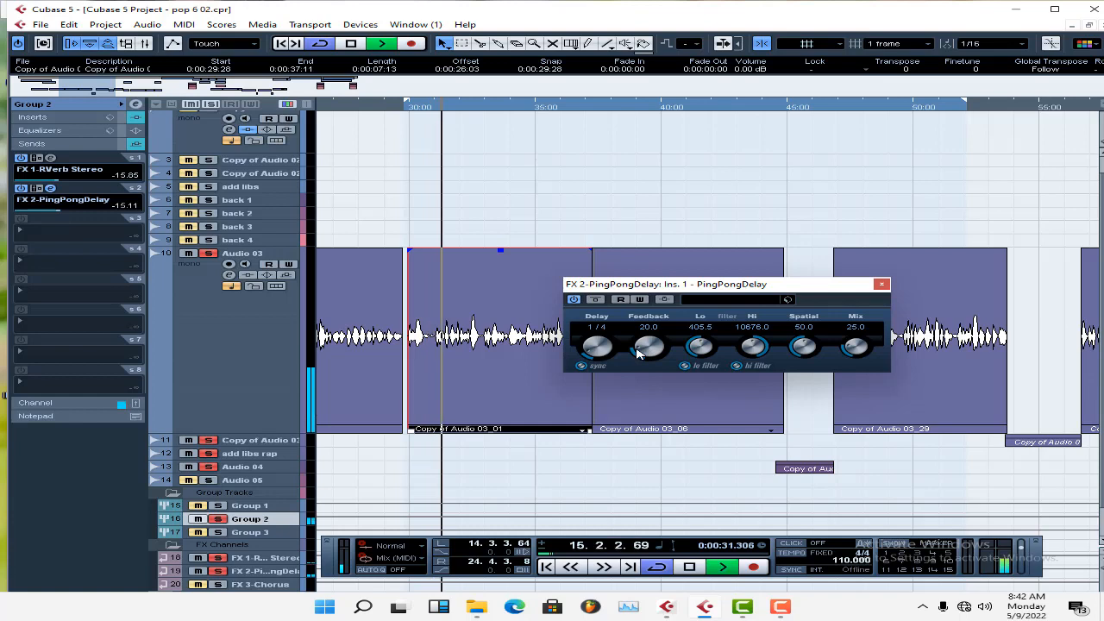
{"action": "key", "text": "space"}
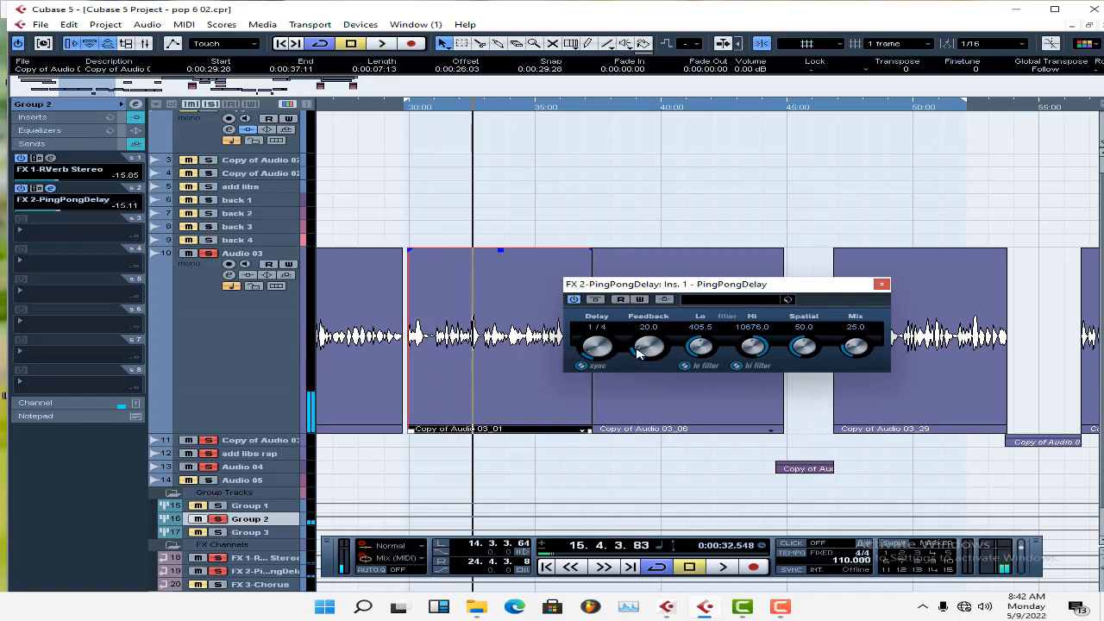
{"action": "key", "text": "KP_0"}
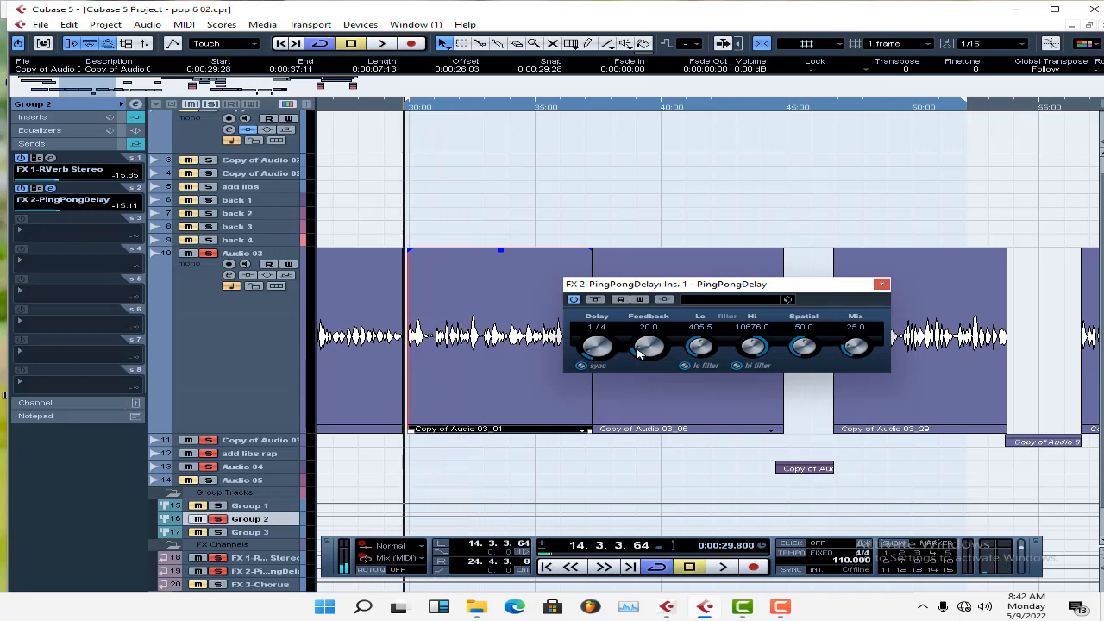
{"action": "key", "text": "space"}
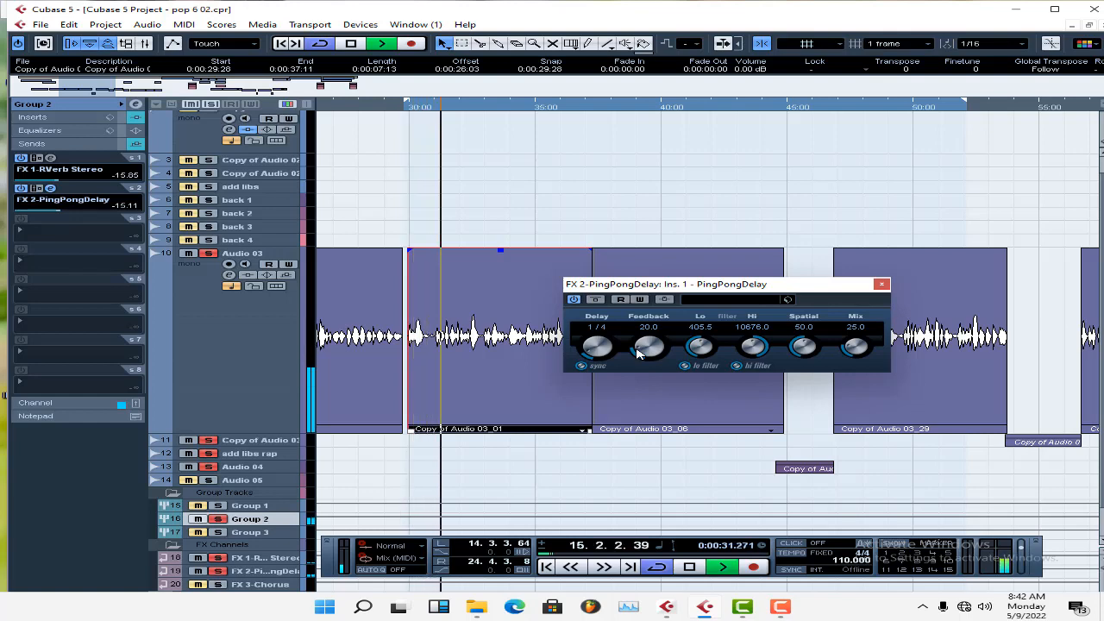
{"action": "key", "text": "space"}
Compare the vocals with PingPongDelay switched off and back on, then stop and close the delay window.
{"action": "left_click", "coordinate": [575, 300]}
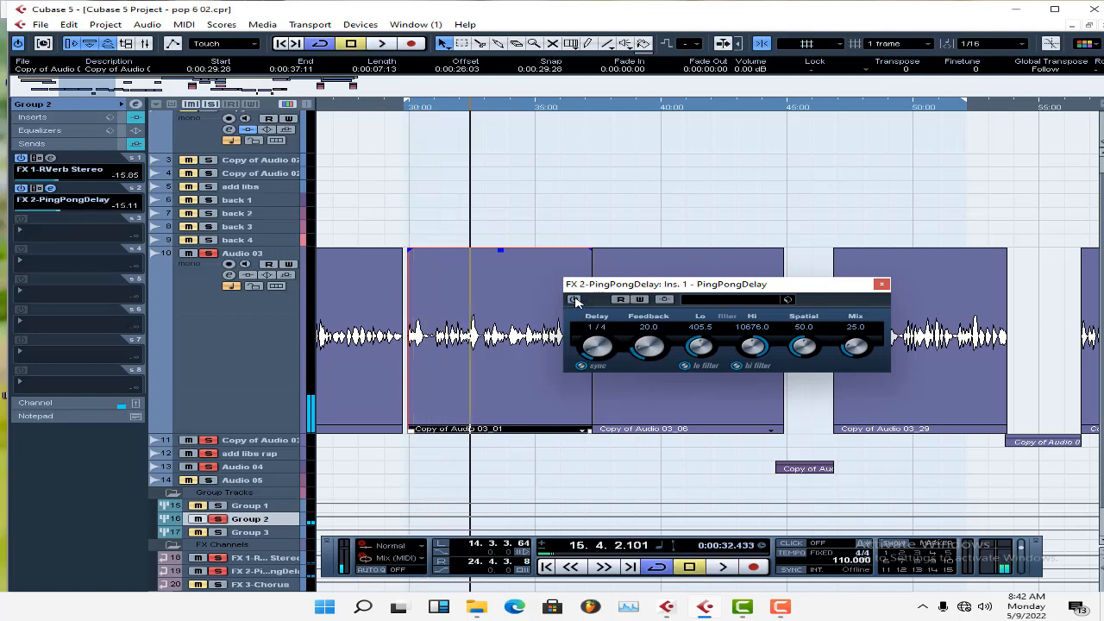
{"action": "key", "text": "space"}
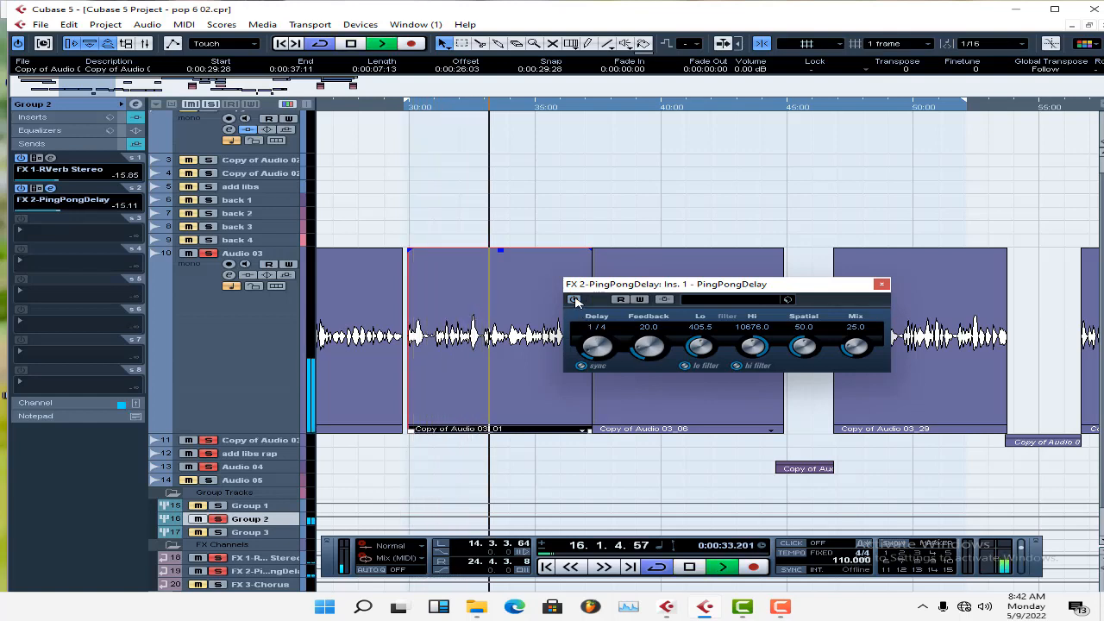
{"action": "key", "text": "space"}
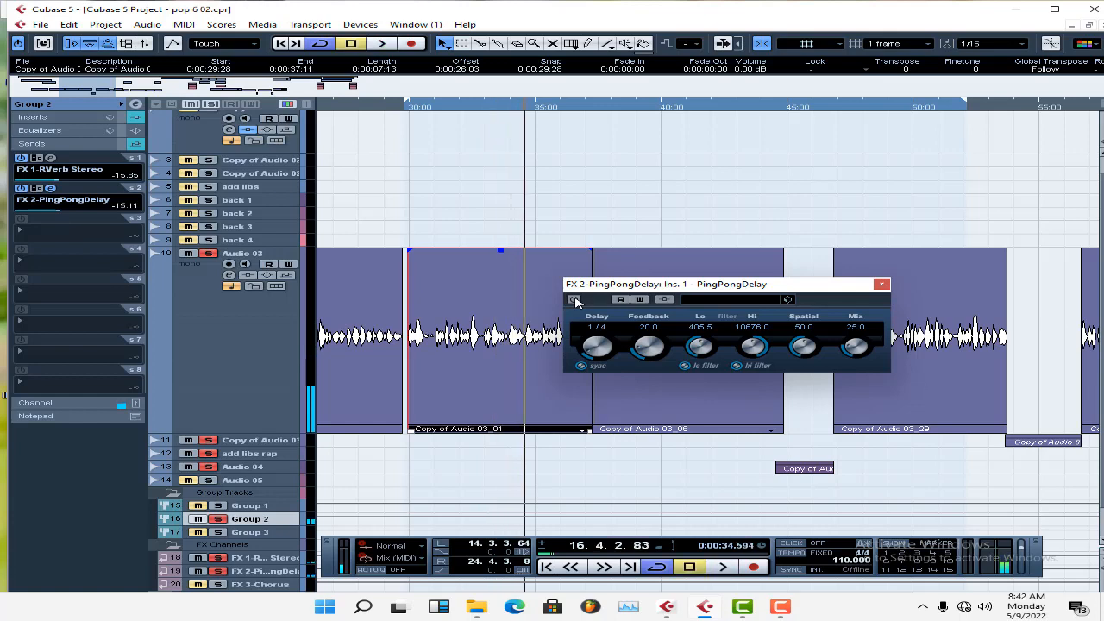
{"action": "left_click", "coordinate": [575, 300]}
{"action": "key", "text": "KP_1"}
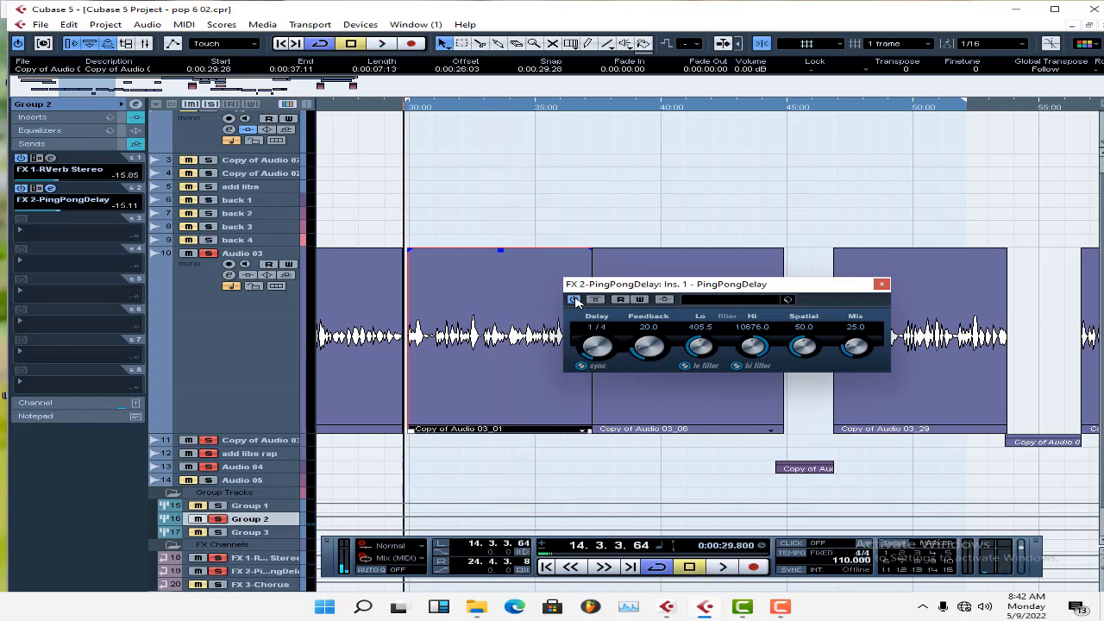
{"action": "key", "text": "space"}
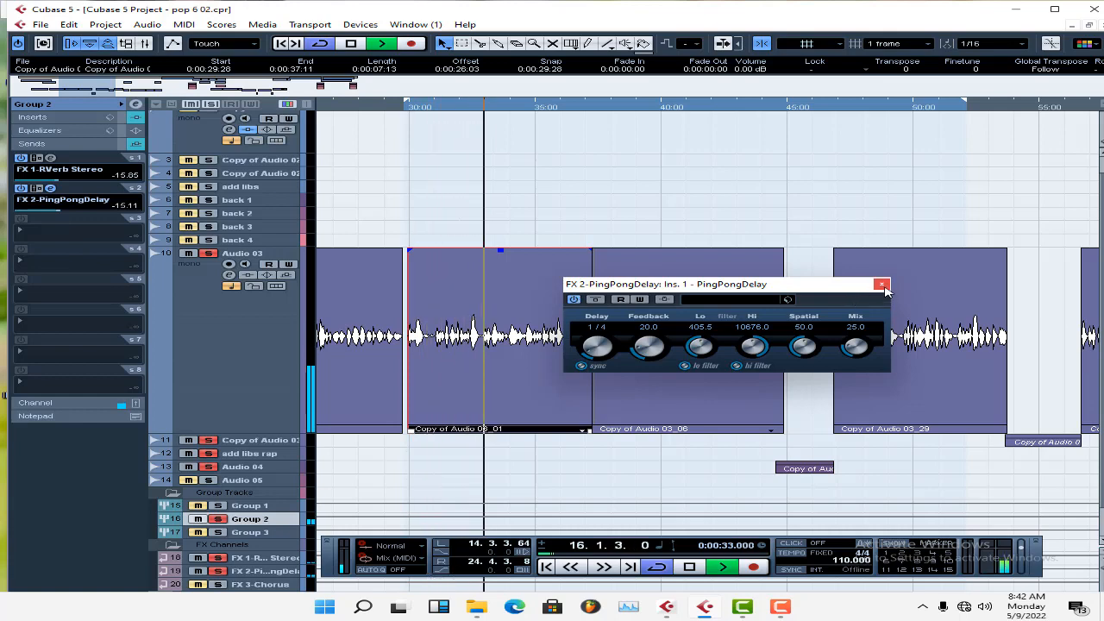
{"action": "key", "text": "space"}
{"action": "left_click", "coordinate": [881, 283]}
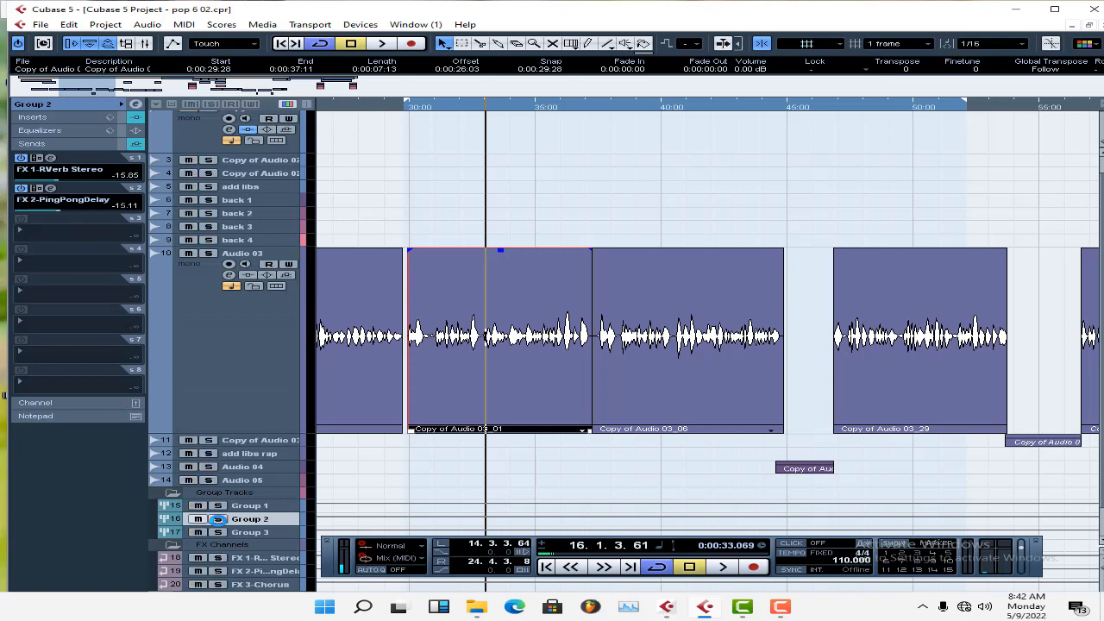
With Group 2 unsoloed, play the full mix from the left locator to about 37 s and stop.
{"action": "key", "text": "KP_1"}
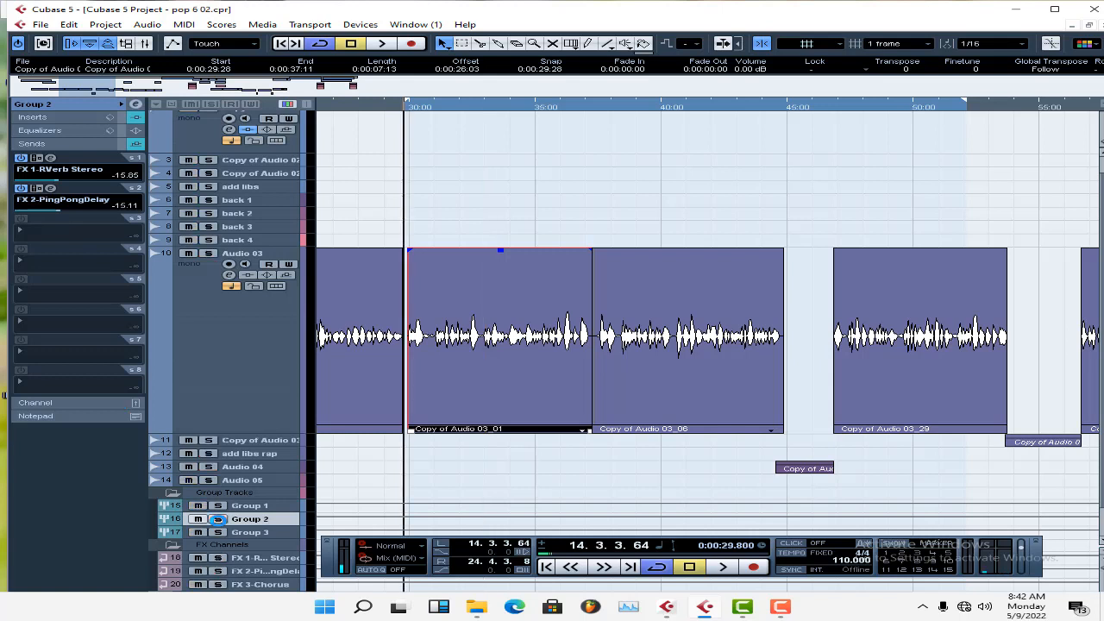
{"action": "key", "text": "space"}
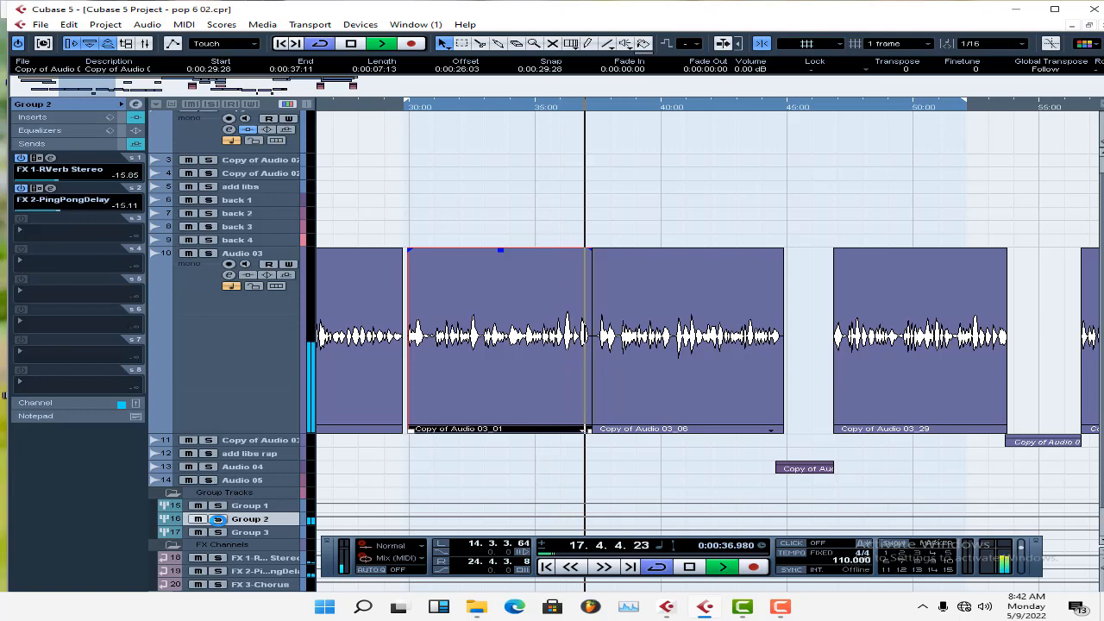
{"action": "key", "text": "space"}
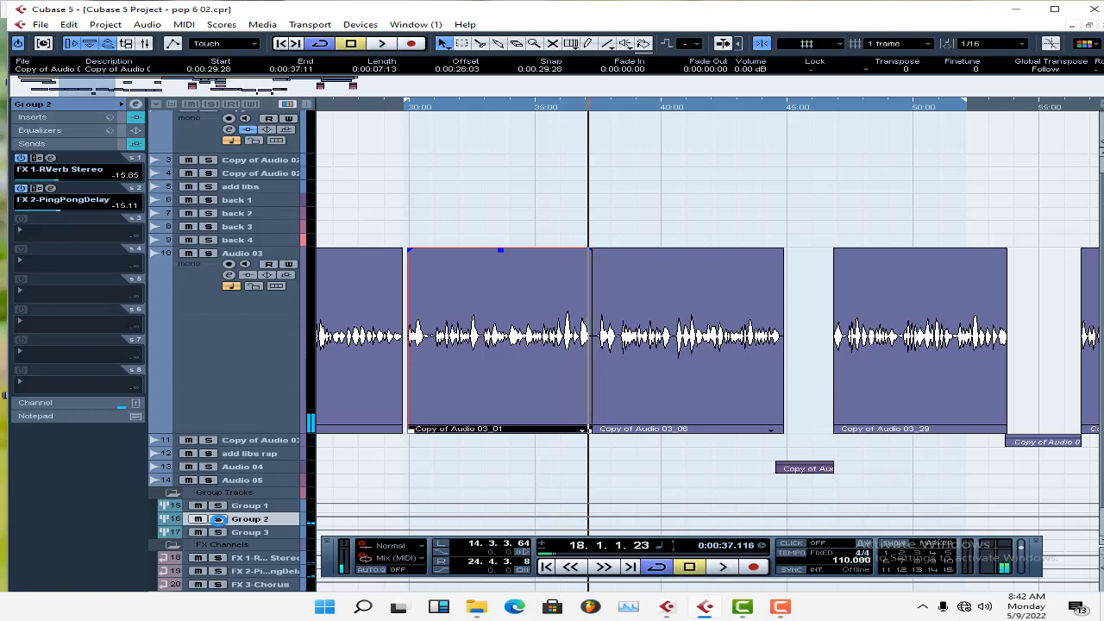
Show the whole song range, select the Audio 02_03 clip near 1:22 and set the locators around it.
{"action": "left_click_drag", "start_coordinate": [116, 88], "coordinate": [417, 110]}
{"action": "left_click", "coordinate": [556, 127]}
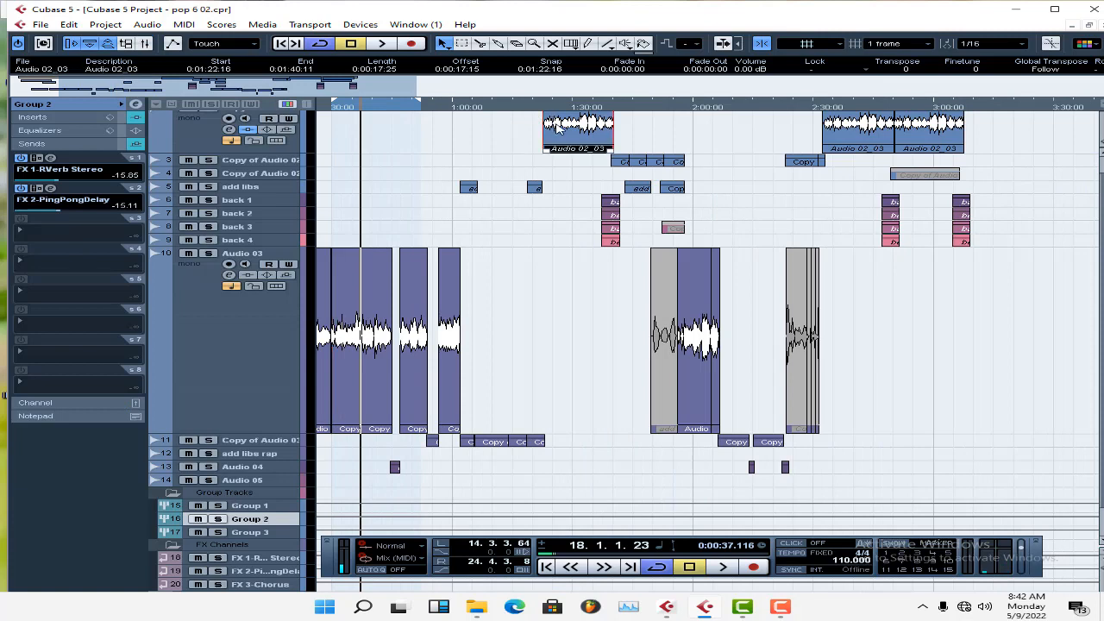
{"action": "key", "text": "p"}
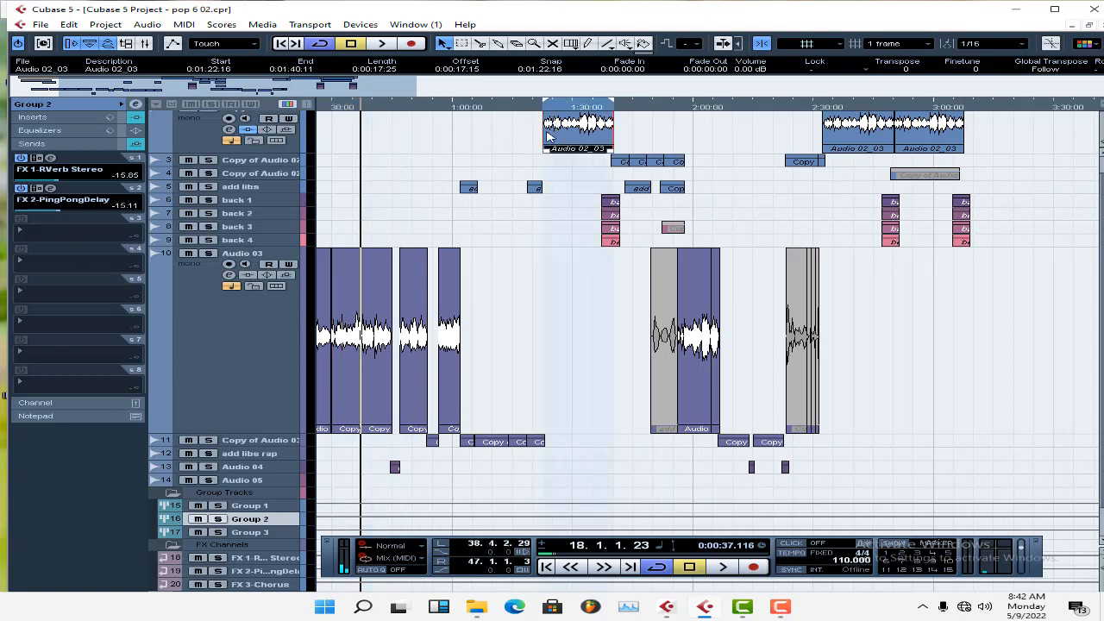
Select Group 1 and review the RVerb Stereo and PingPongDelay settings of its sends, closing both windows again.
{"action": "left_click", "coordinate": [279, 509]}
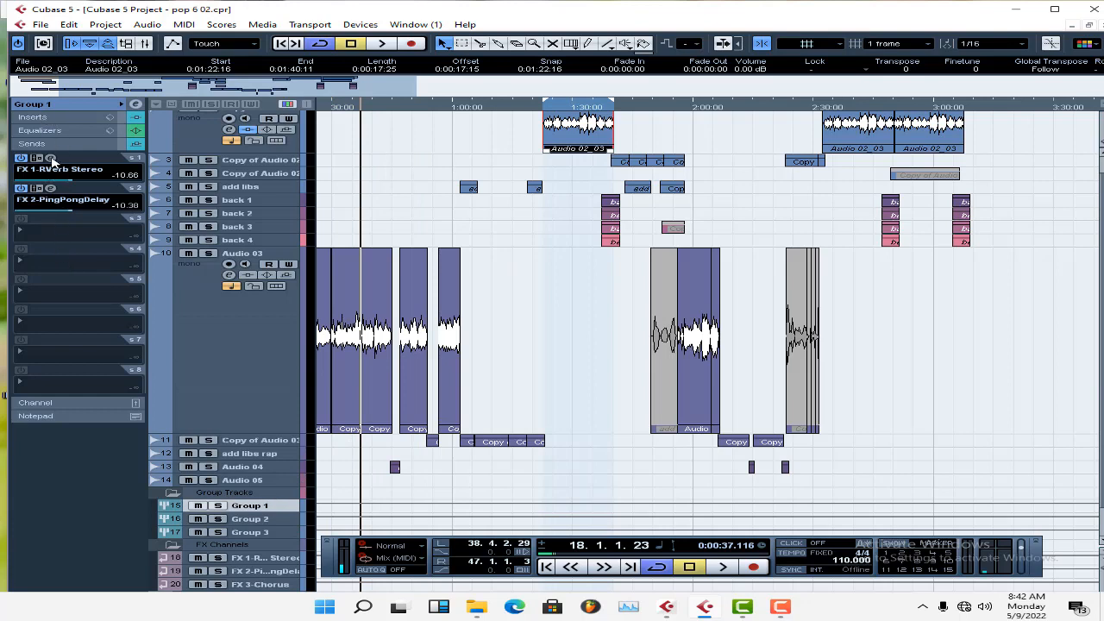
{"action": "left_click", "coordinate": [51, 159]}
{"action": "left_click", "coordinate": [52, 160]}
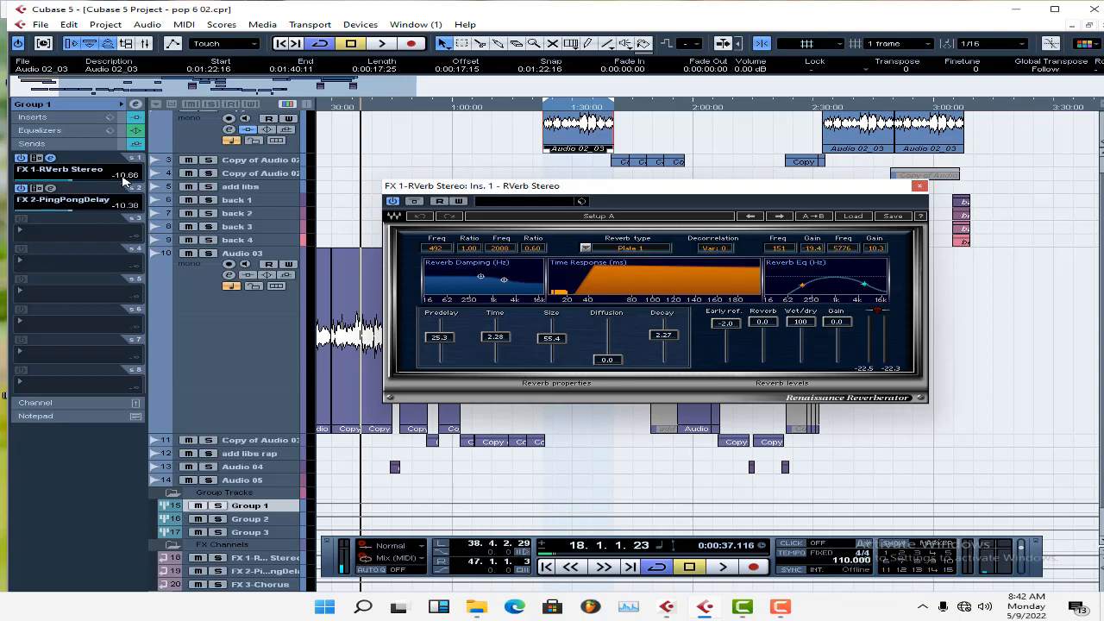
{"action": "left_click", "coordinate": [50, 190]}
{"action": "left_click", "coordinate": [50, 189]}
{"action": "left_click", "coordinate": [49, 160]}
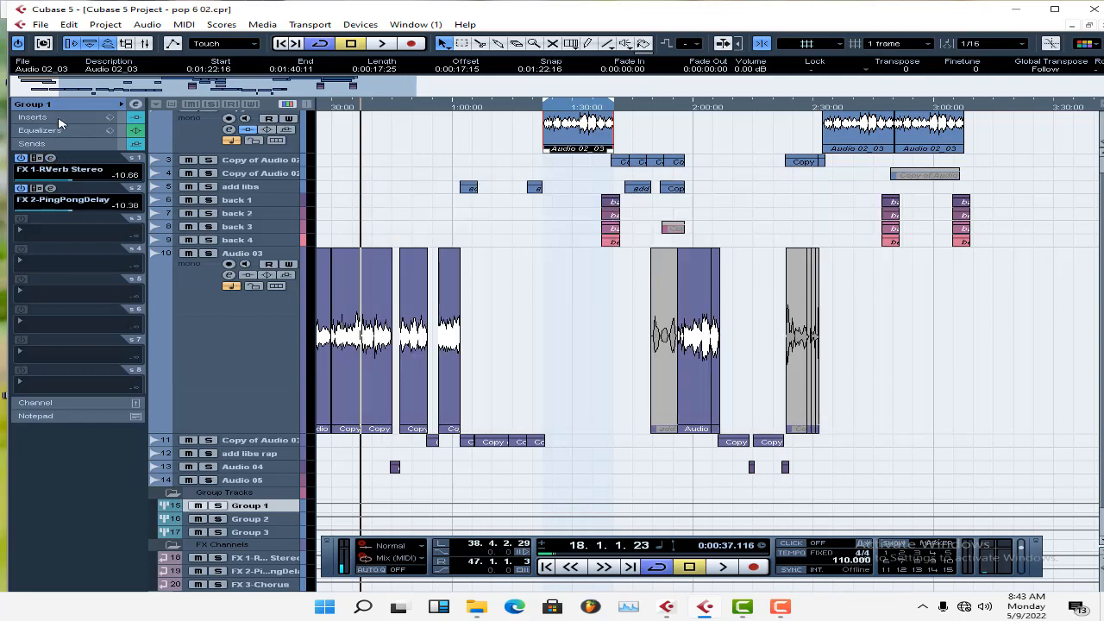
Display Group 1's inserts and bypass both its whole insert chain and its sends.
{"action": "left_click", "coordinate": [59, 120]}
{"action": "left_click", "coordinate": [124, 119]}
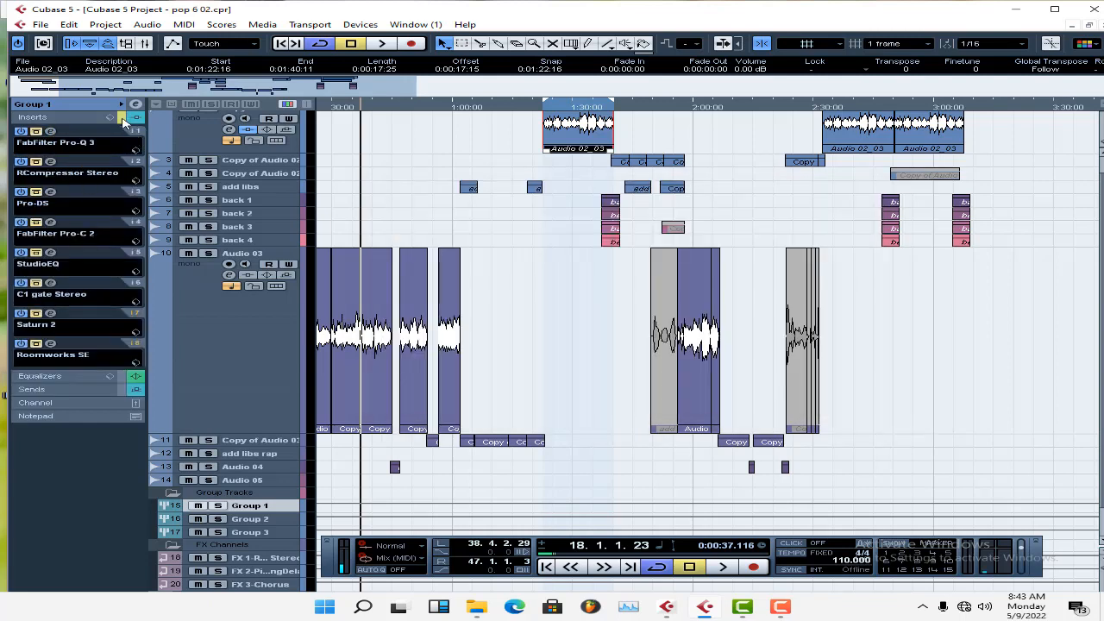
{"action": "left_click", "coordinate": [125, 388]}
Solo Group 1 and play its unprocessed vocals from the start of the Audio 02_03 clip at about 1:23.
{"action": "left_click", "coordinate": [545, 108]}
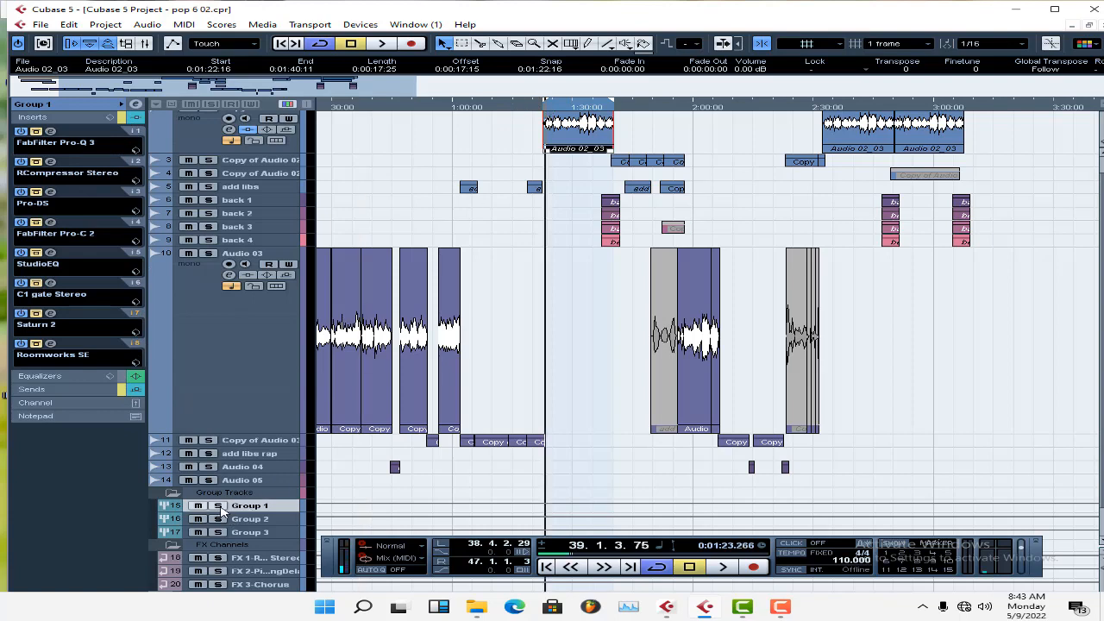
{"action": "left_click", "coordinate": [219, 508]}
{"action": "key", "text": "space"}
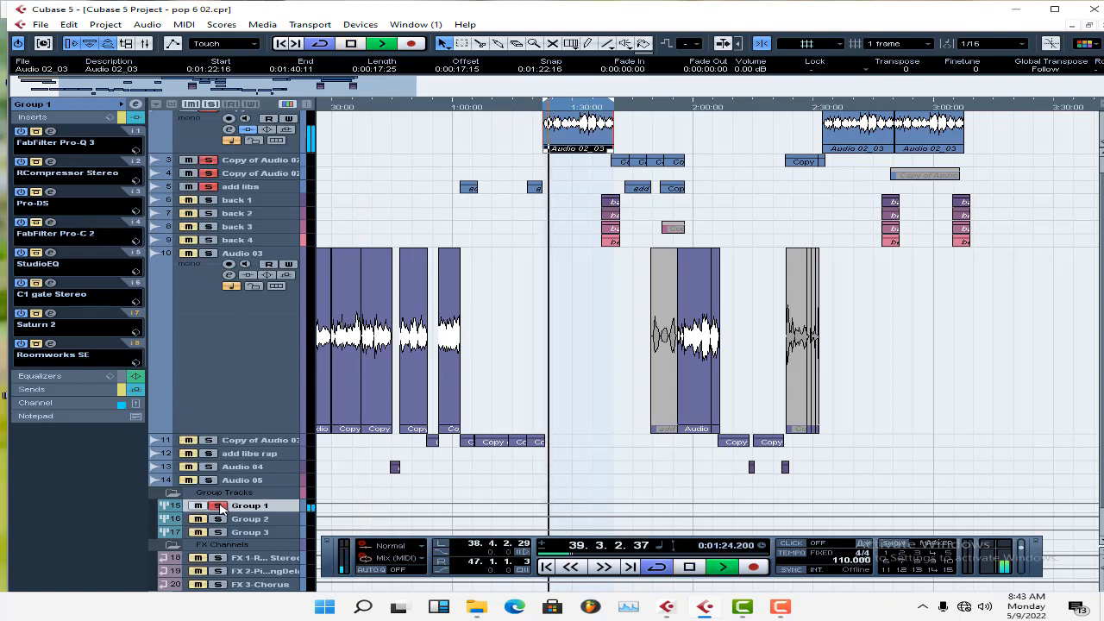
{"action": "scroll", "coordinate": [516, 409], "scroll_direction": "up", "scroll_amount": 1}
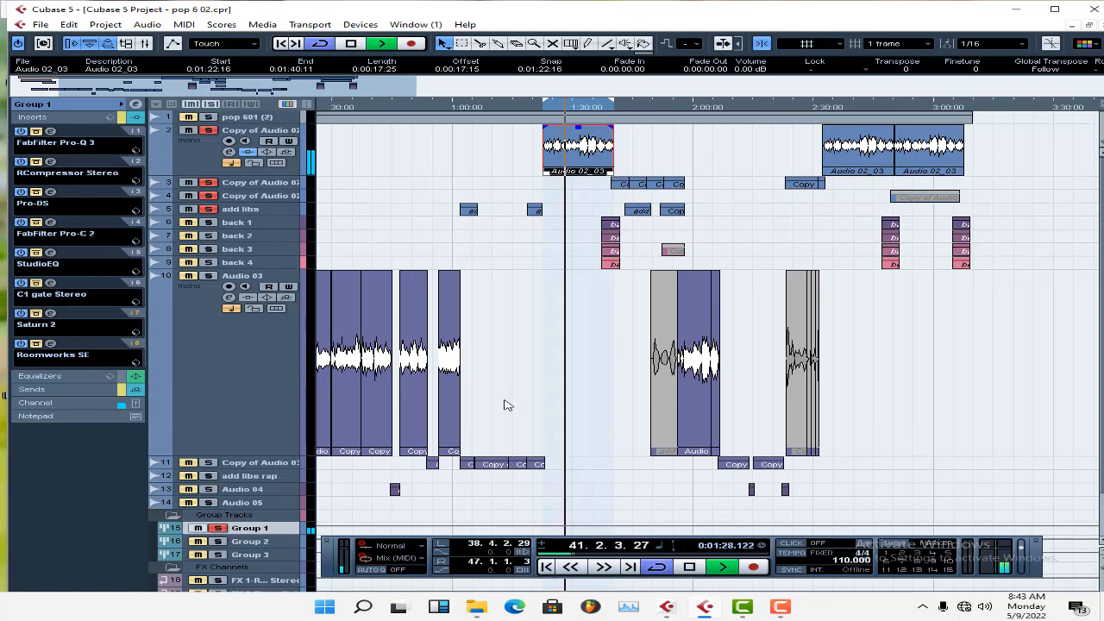
Stop playback and open the Auto-Tune 8.1 insert of the Copy of Audio 02 track that holds the selected clip.
{"action": "key", "text": "space"}
{"action": "left_click", "coordinate": [205, 161]}
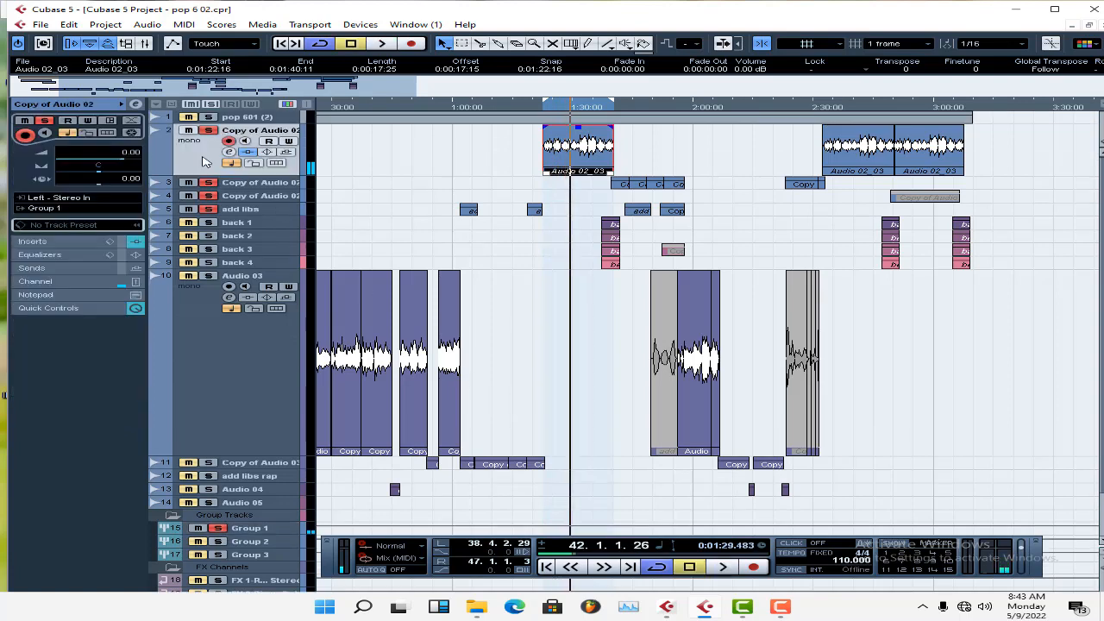
{"action": "left_click", "coordinate": [25, 244]}
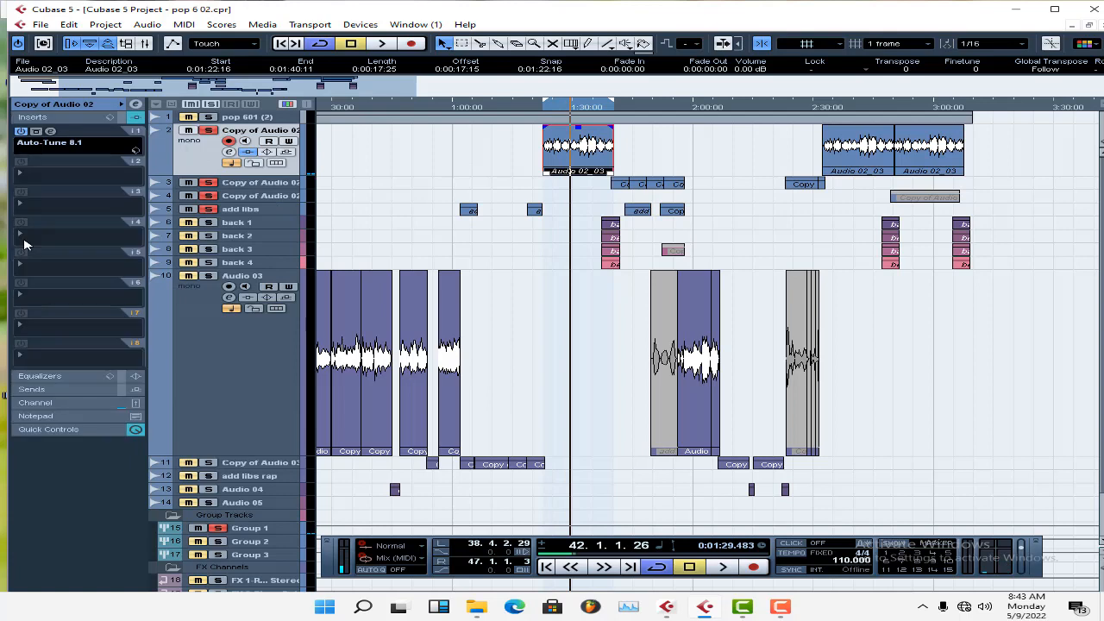
{"action": "left_click", "coordinate": [49, 130]}
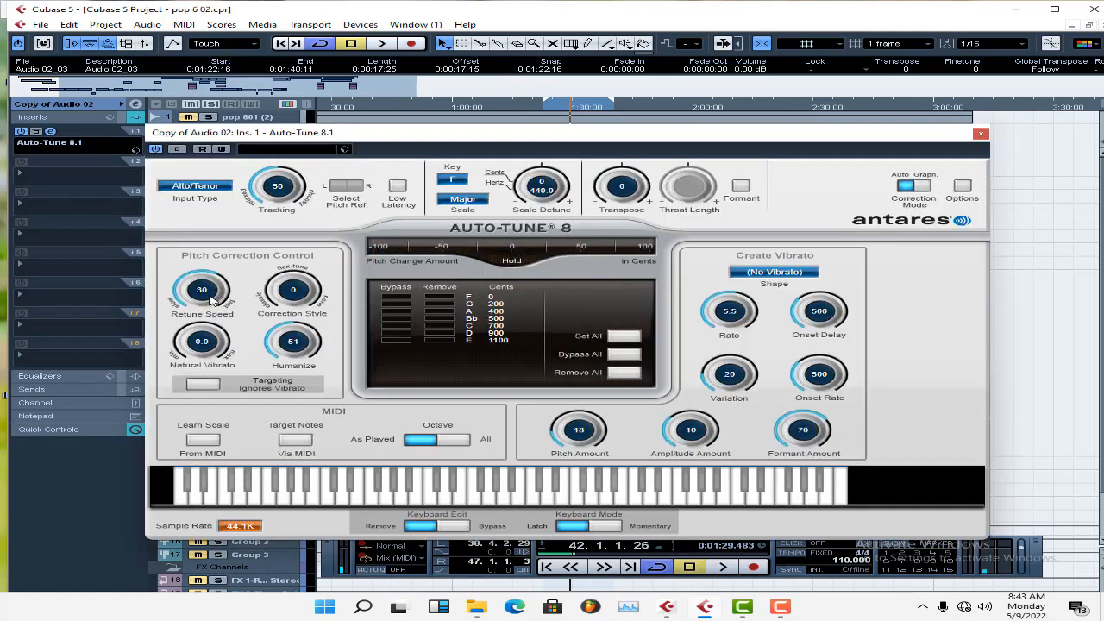
Audition the vocal with Auto-Tune's Retune Speed at 0, restoring it to 30 after playback.
{"action": "left_click_drag", "start_coordinate": [211, 299], "coordinate": [213, 145]}
{"action": "key", "text": "space"}
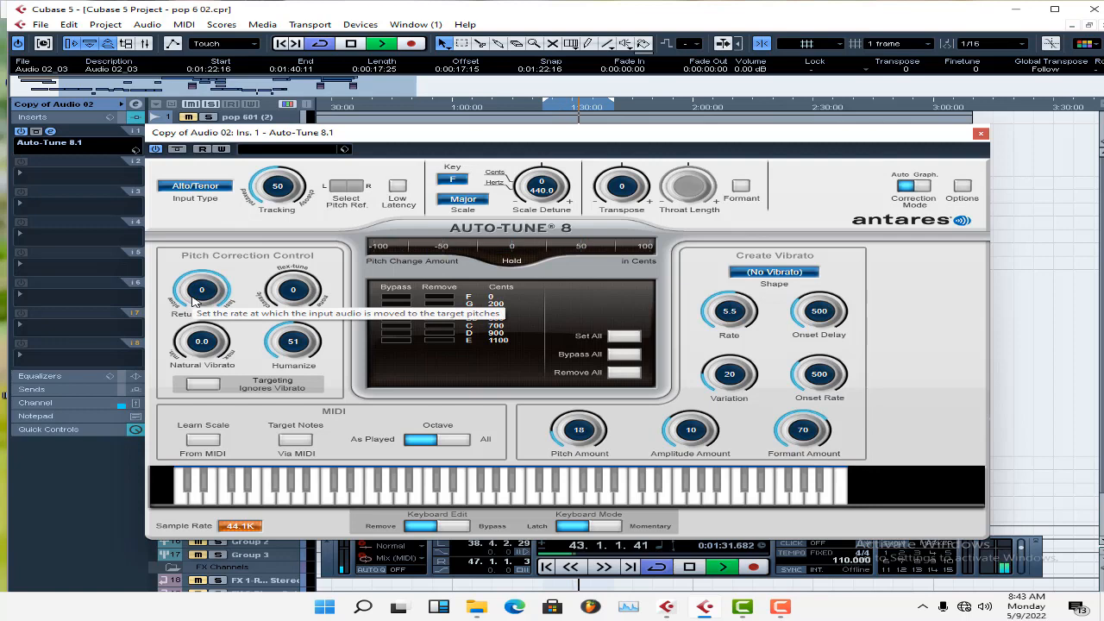
{"action": "key", "text": "space"}
{"action": "left_click_drag", "start_coordinate": [193, 299], "coordinate": [201, 339]}
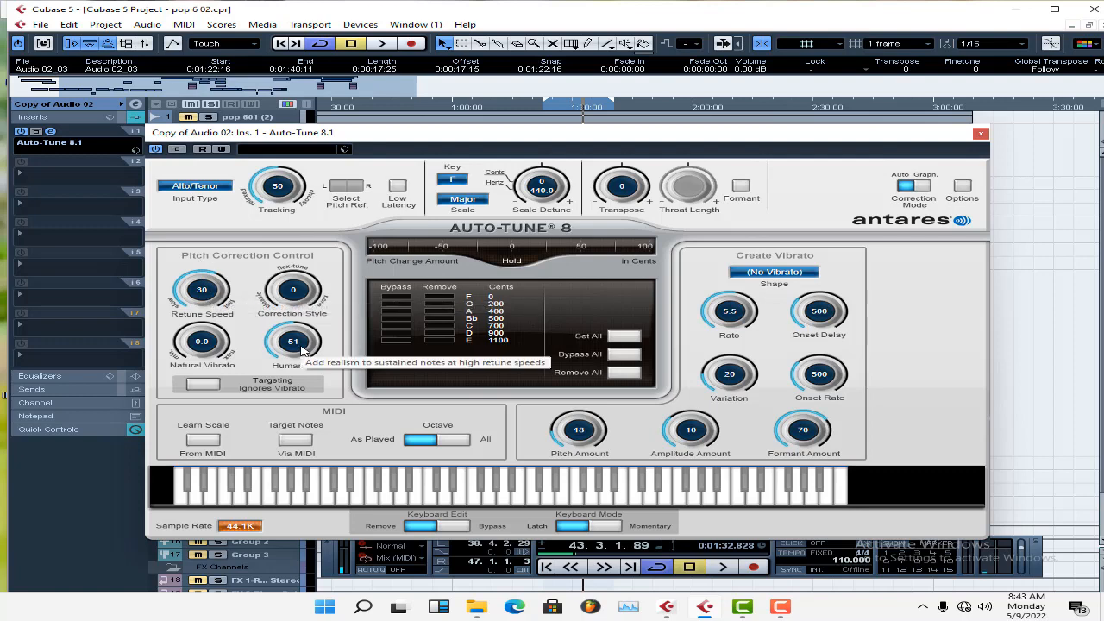
Check Auto-Tune's input type choices, keep Alto/Tenor and close the plug-in window.
{"action": "left_click", "coordinate": [198, 187]}
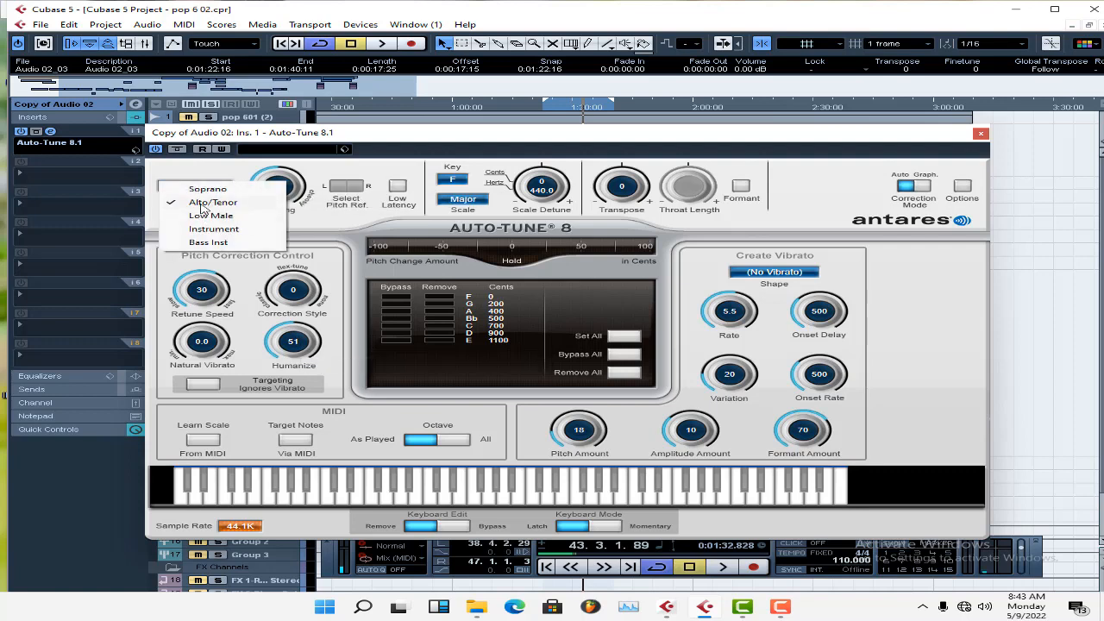
{"action": "left_click", "coordinate": [203, 204]}
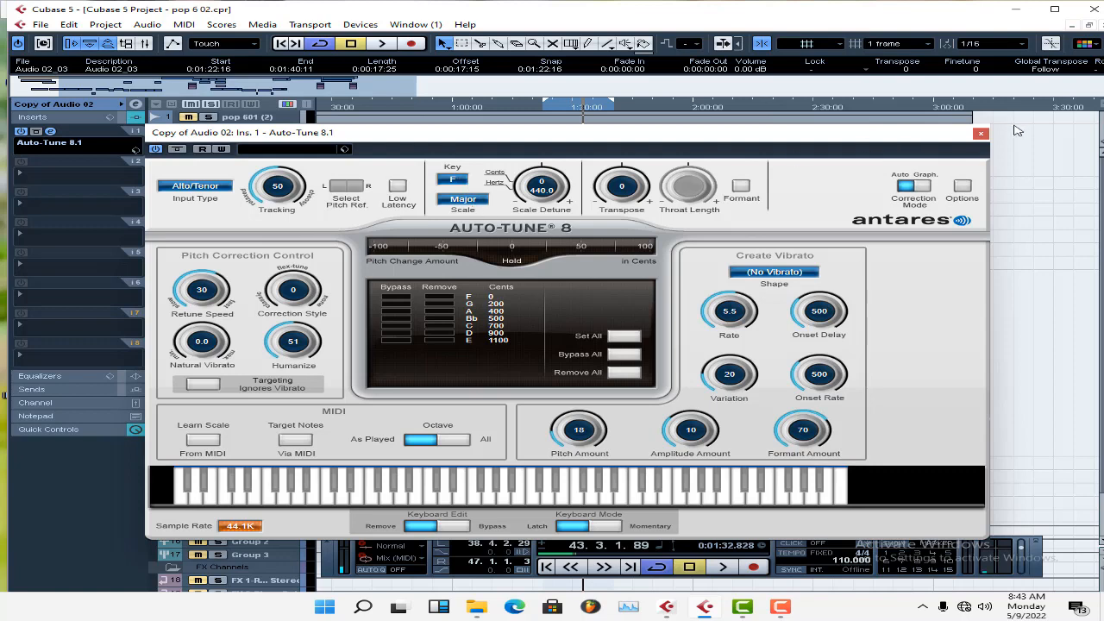
{"action": "left_click", "coordinate": [981, 133]}
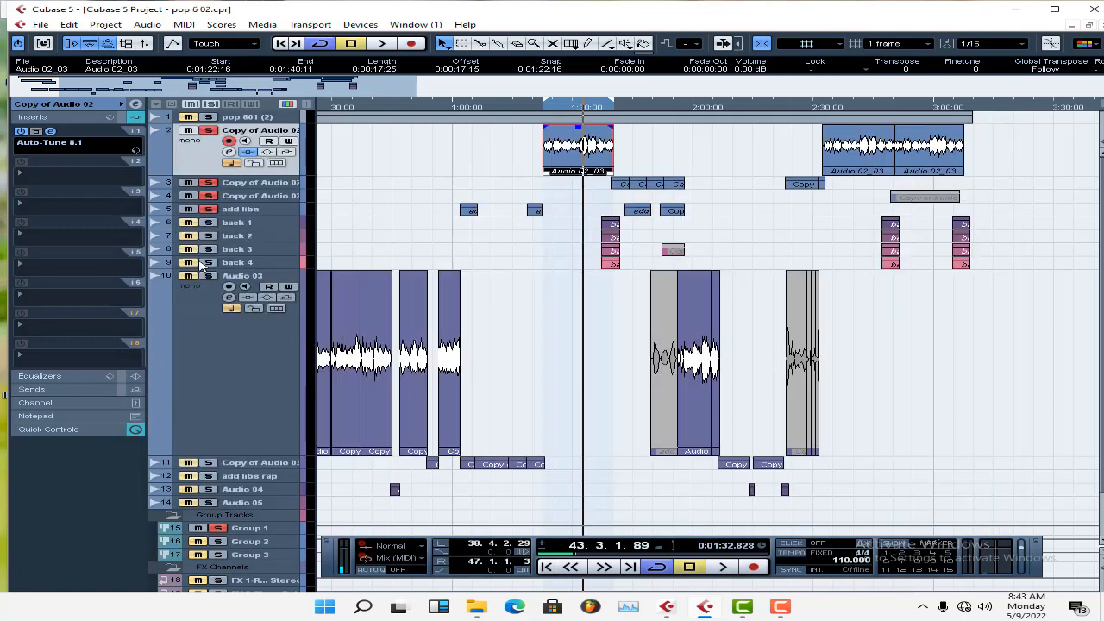
Lift the bypass on Group 1's FabFilter Pro-Q 3 and RCompressor Stereo inserts, viewing each one's settings and closing the windows.
{"action": "left_click", "coordinate": [247, 528]}
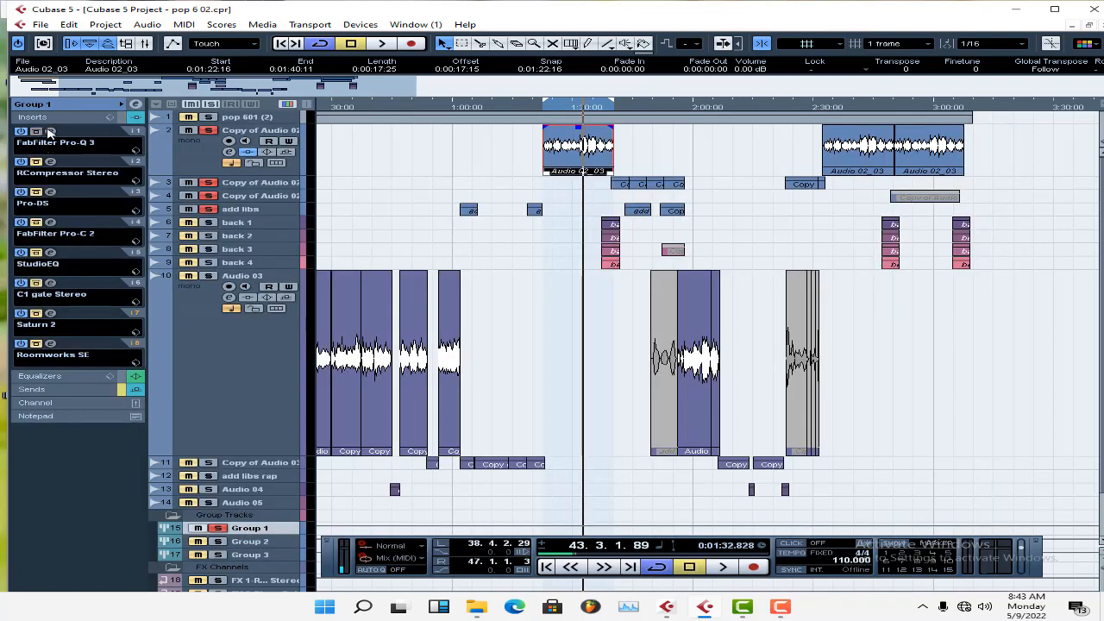
{"action": "left_click", "coordinate": [50, 132]}
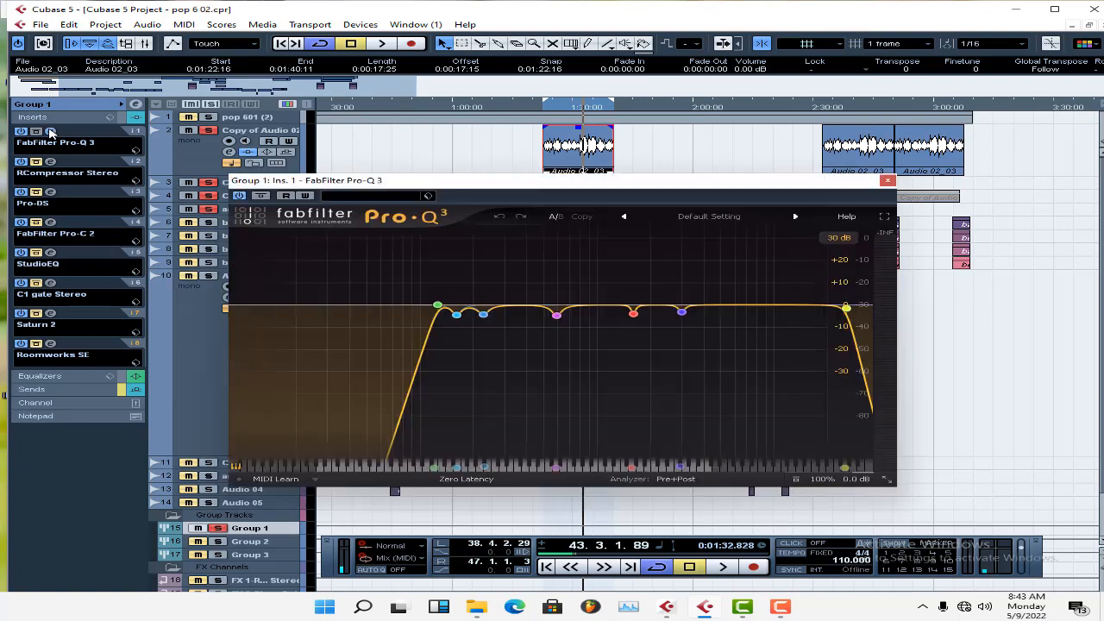
{"action": "left_click", "coordinate": [51, 132]}
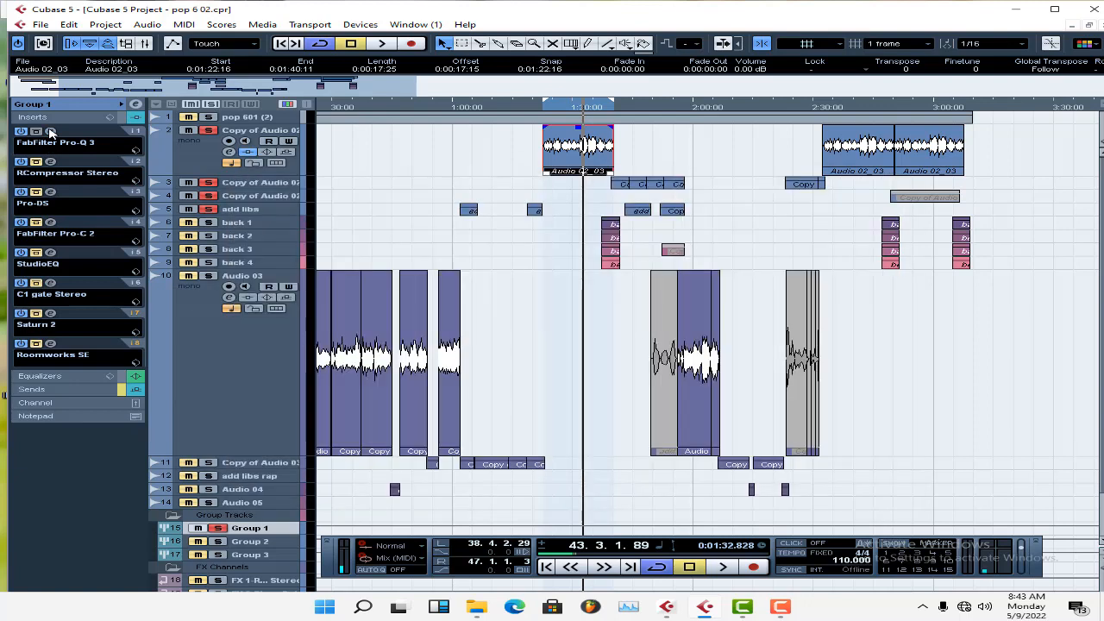
{"action": "left_click", "coordinate": [51, 132]}
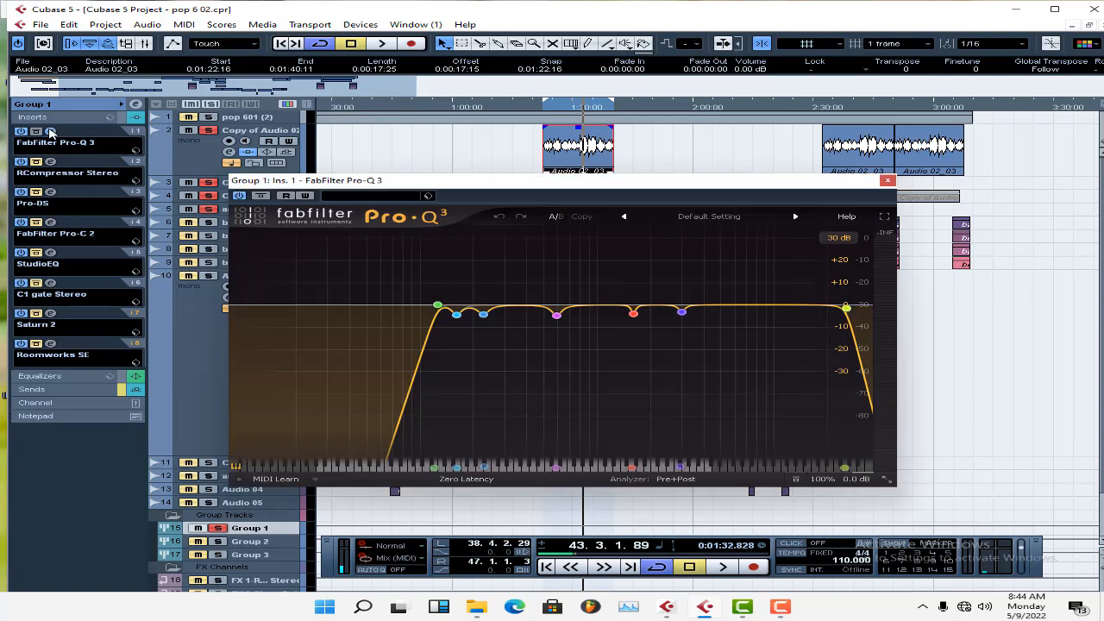
{"action": "left_click", "coordinate": [51, 132]}
{"action": "left_click", "coordinate": [50, 161]}
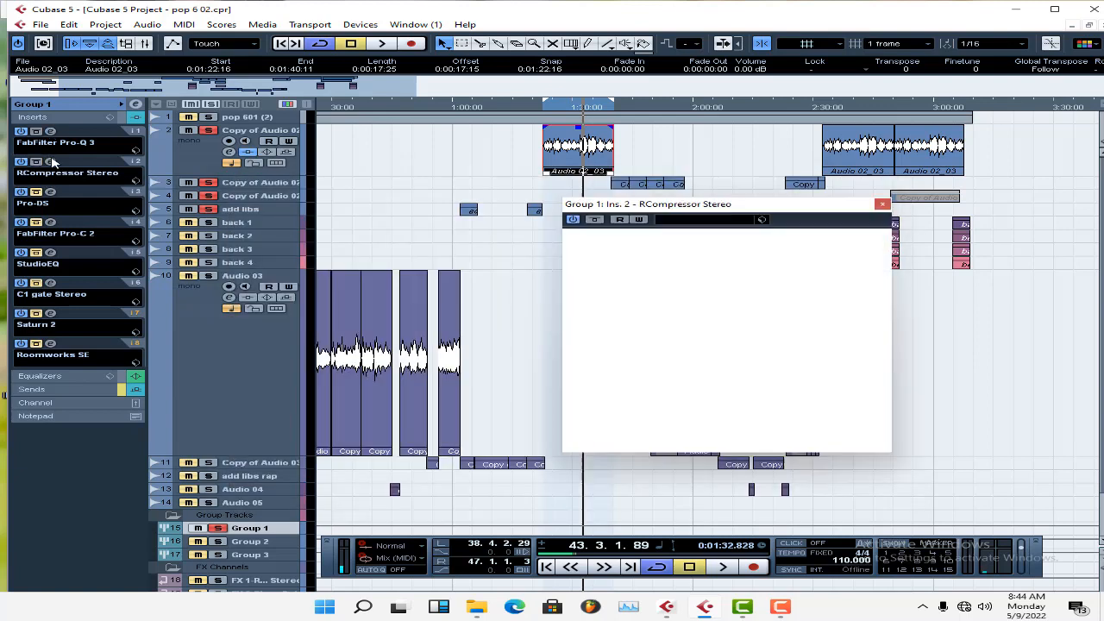
{"action": "left_click", "coordinate": [50, 161]}
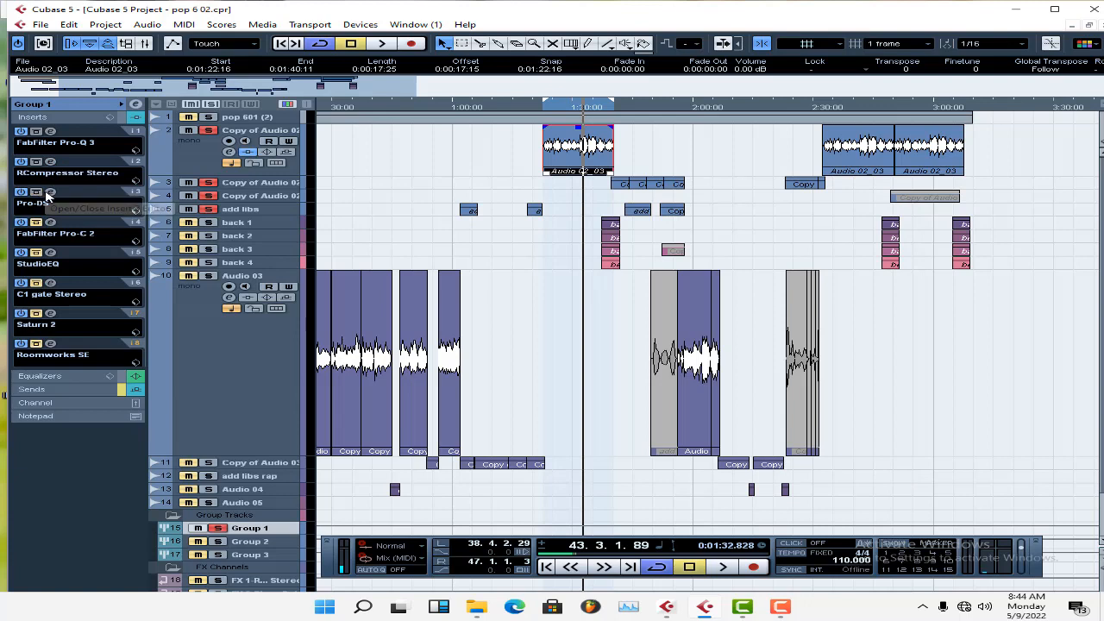
Lift the bypass on Group 1's Pro-DS, FabFilter Pro-C 2, StudioEQ and C1 gate Stereo inserts, briefly viewing each one's settings.
{"action": "left_click", "coordinate": [50, 191]}
{"action": "left_click", "coordinate": [50, 191]}
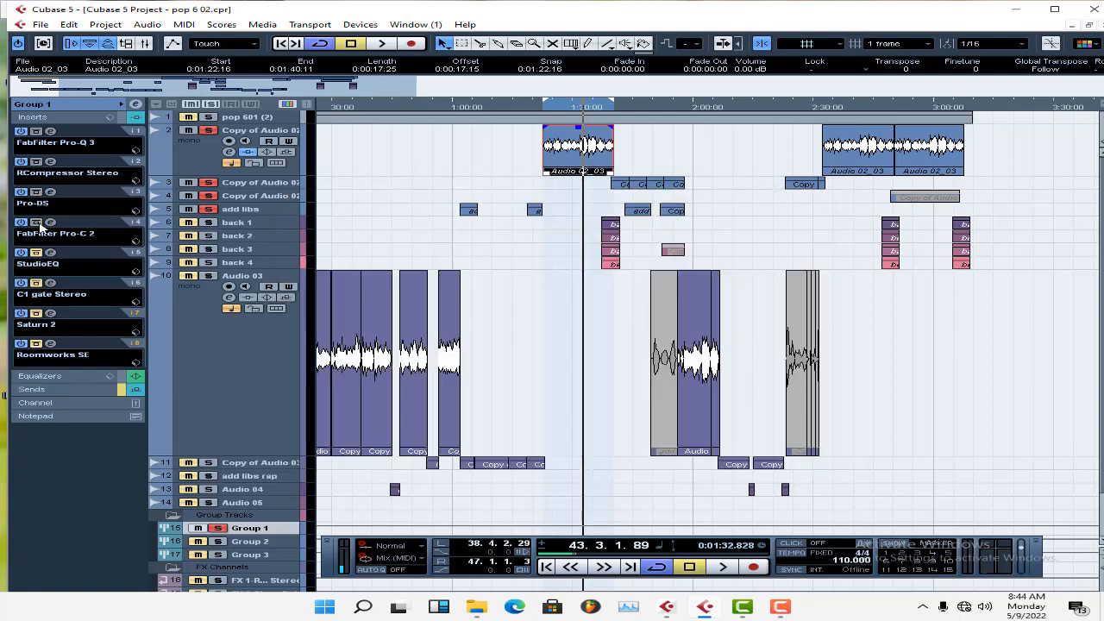
{"action": "left_click", "coordinate": [50, 224]}
{"action": "left_click", "coordinate": [50, 223]}
{"action": "left_click", "coordinate": [50, 252]}
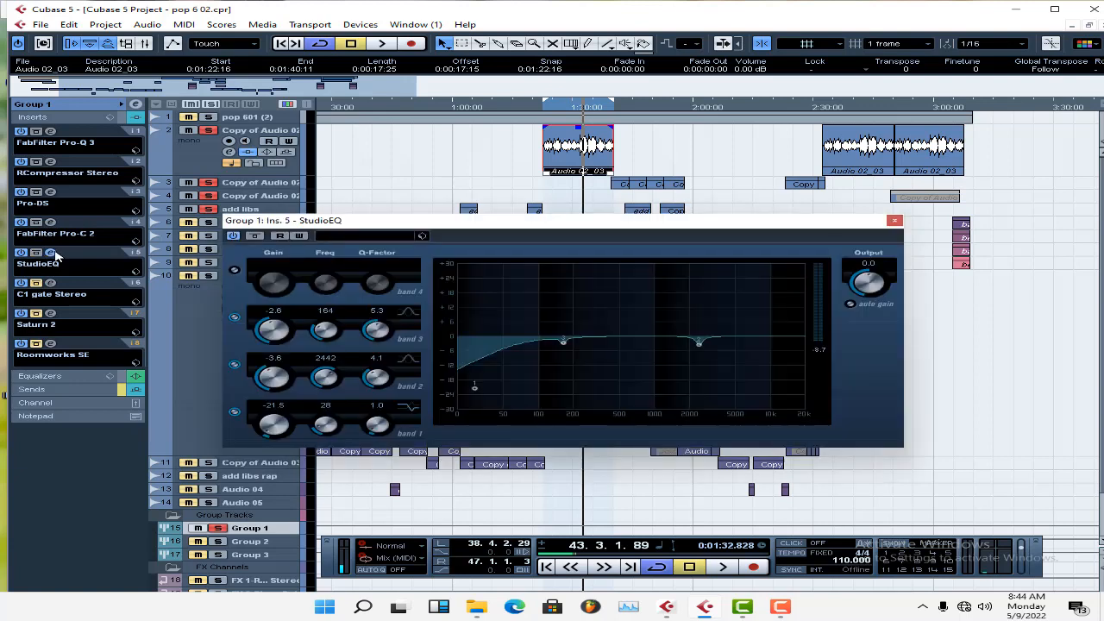
{"action": "left_click", "coordinate": [52, 253]}
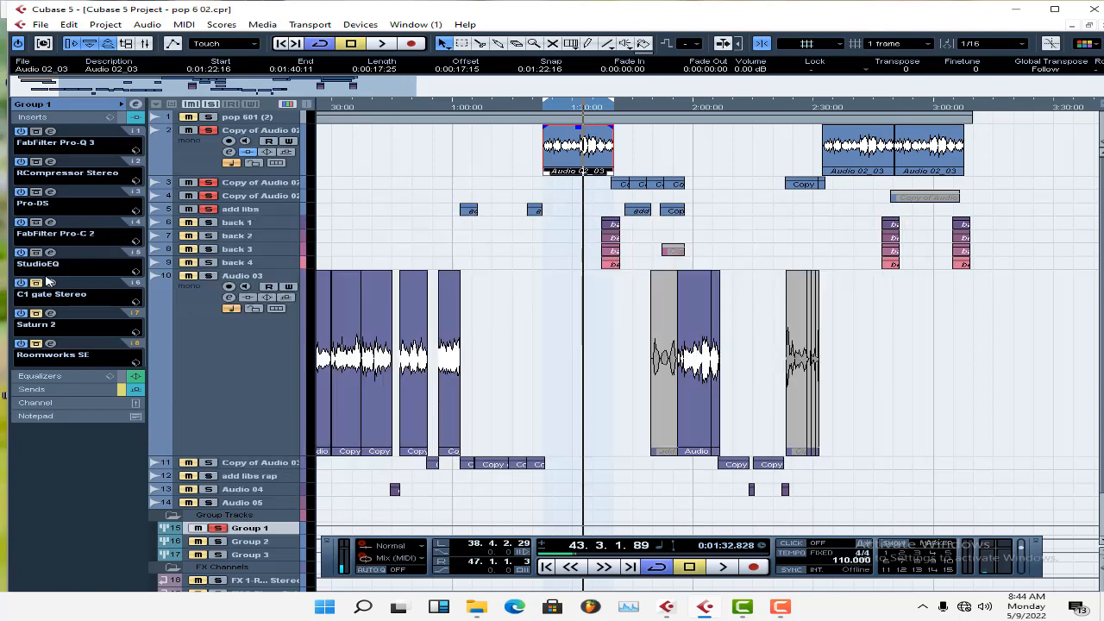
{"action": "left_click", "coordinate": [50, 283]}
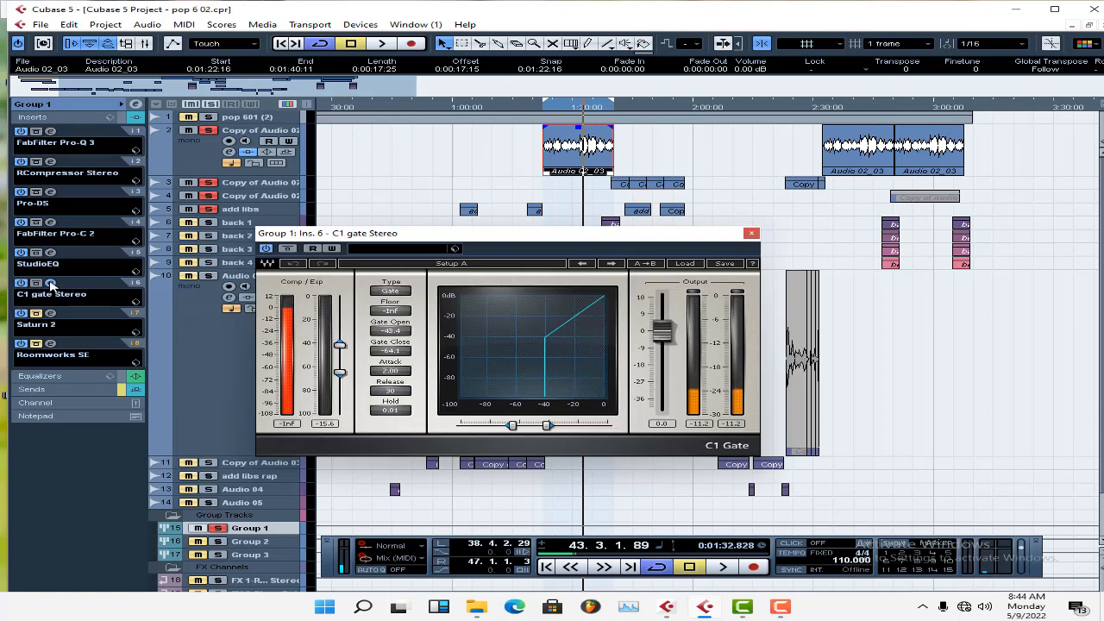
{"action": "left_click", "coordinate": [50, 283]}
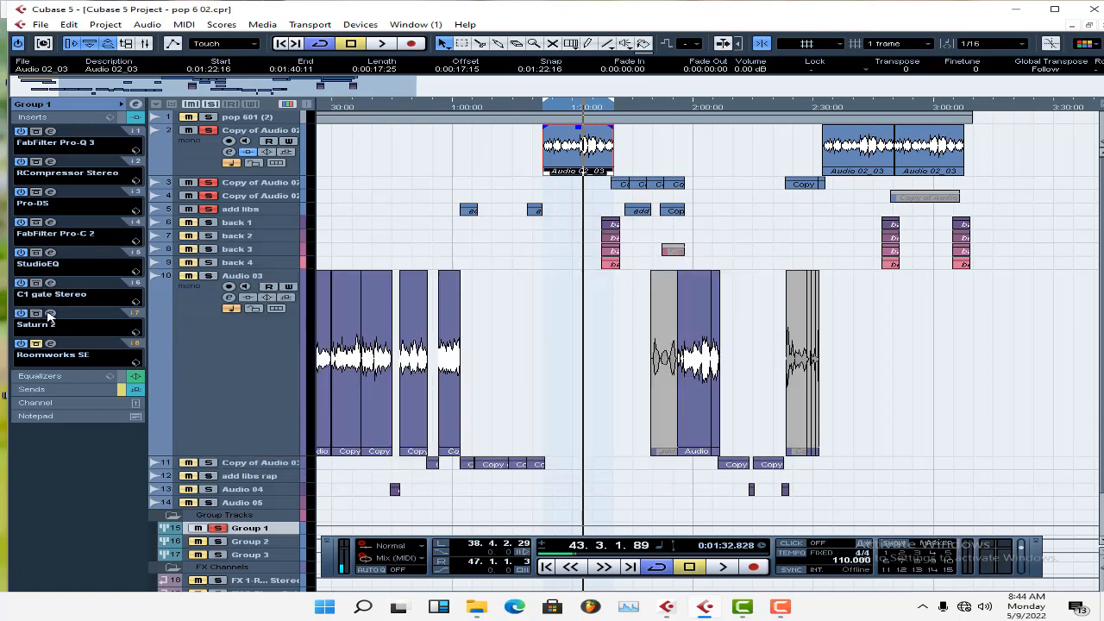
Lower the Warm Tape drive in Group 1's Saturn 2 insert and play the vocals from near the start of the Audio 02_03 clip.
{"action": "left_click", "coordinate": [52, 315]}
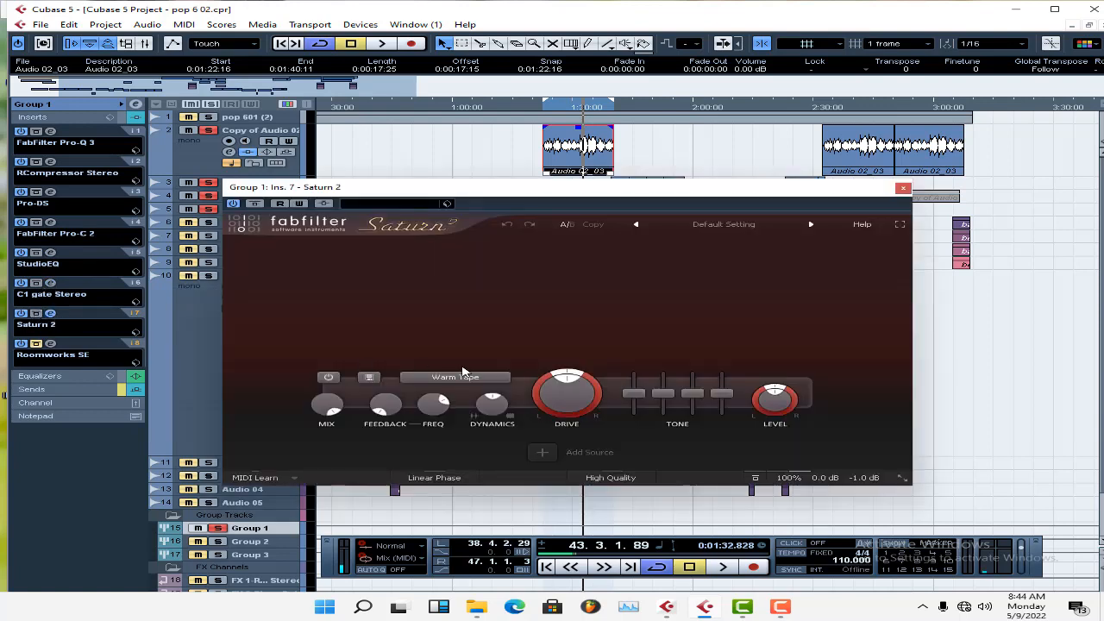
{"action": "mouse_move", "coordinate": [565, 387]}
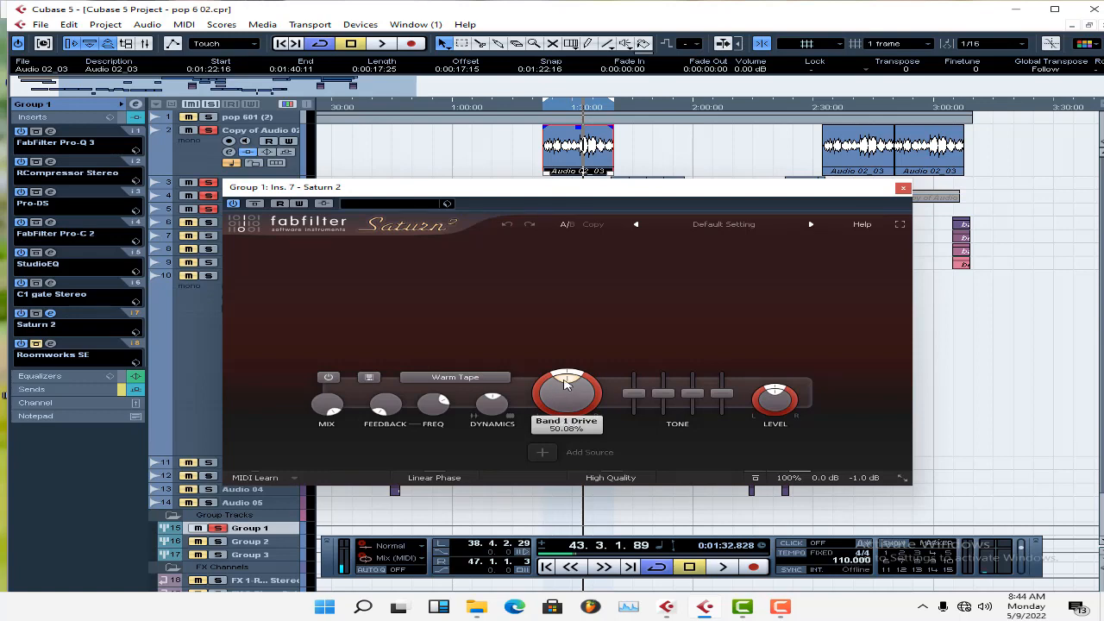
{"action": "left_click_drag", "start_coordinate": [566, 385], "coordinate": [552, 398]}
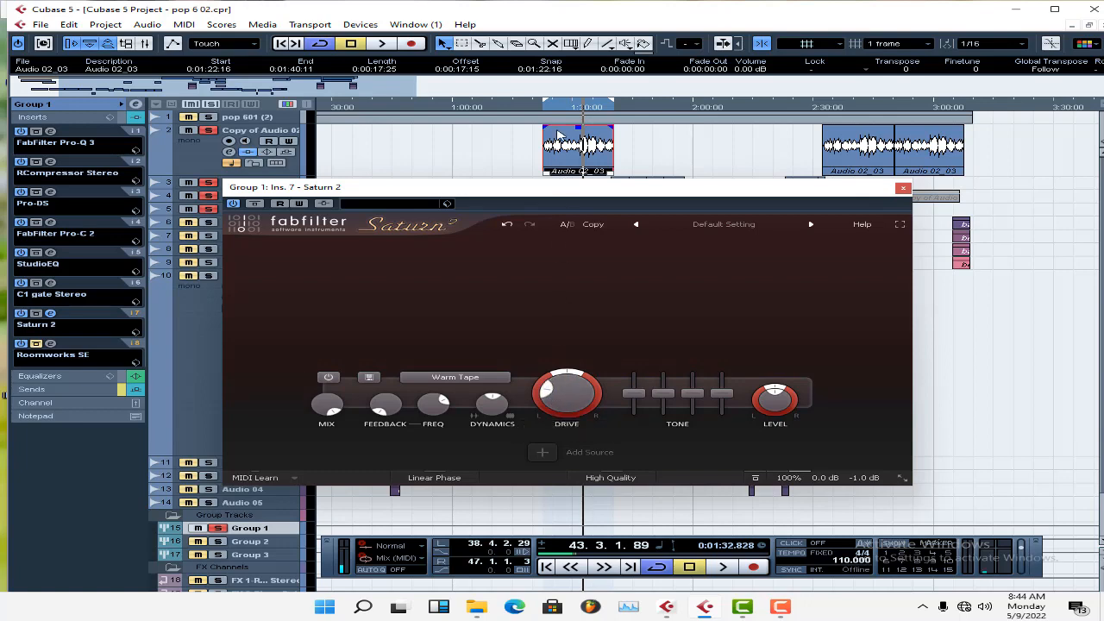
{"action": "double_click", "coordinate": [548, 109]}
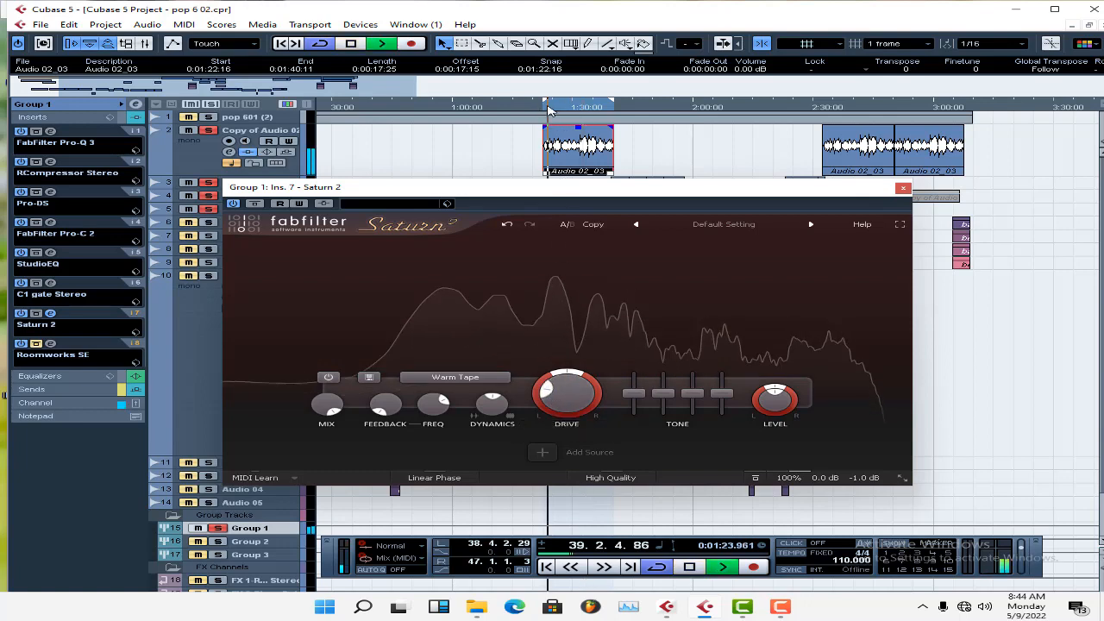
{"action": "left_click", "coordinate": [903, 187]}
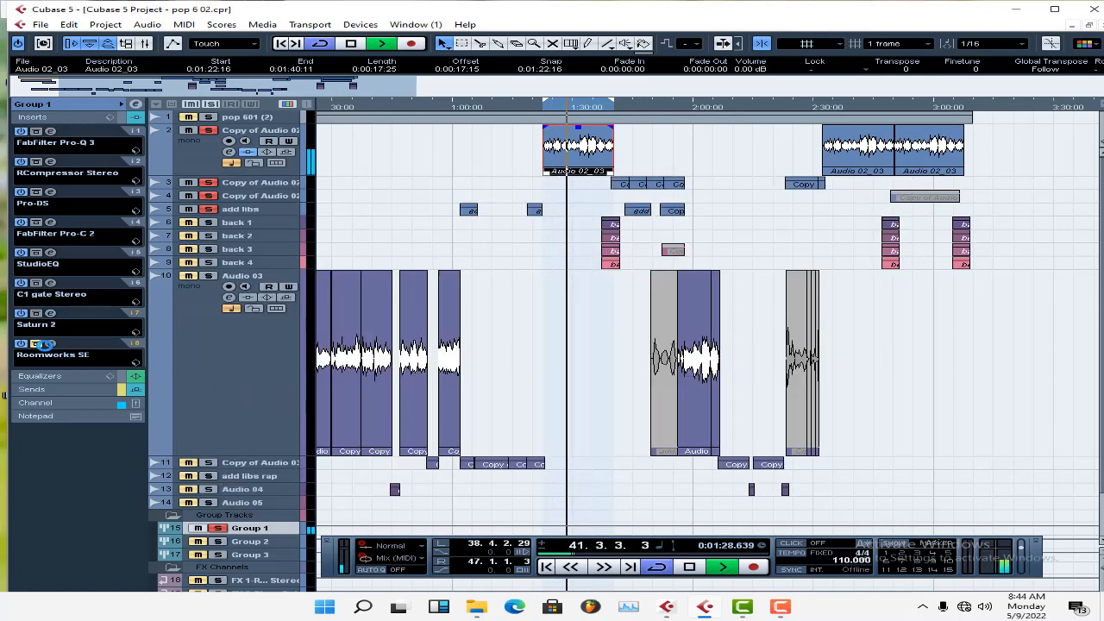
{"action": "key", "text": "space"}
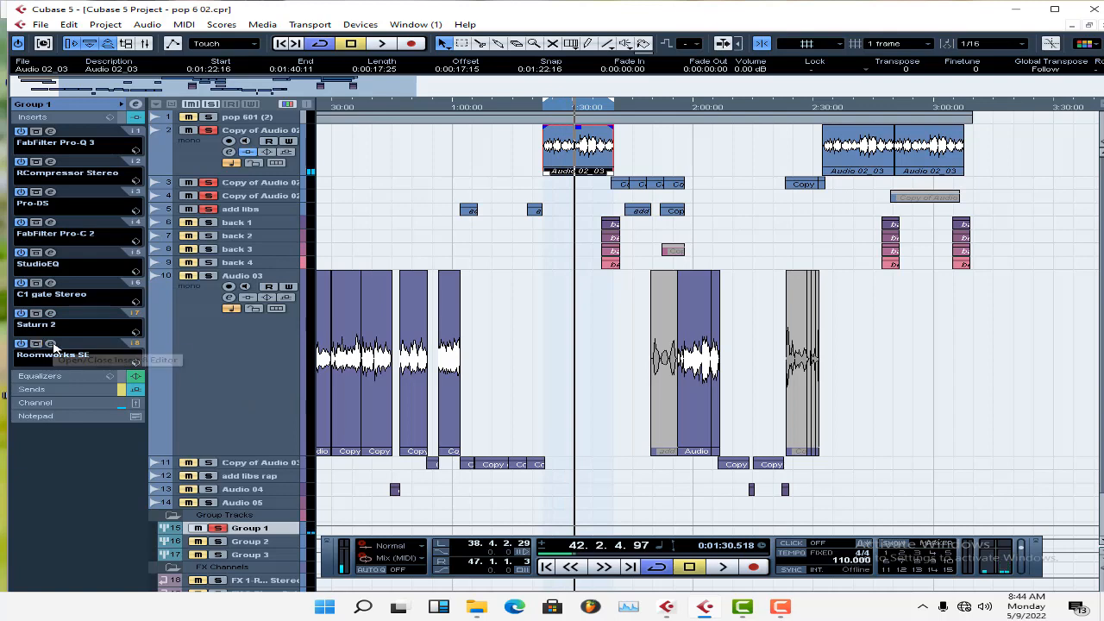
Audition Group 1's re-enabled Roomworks SE reverb insert and compare the insert chain with Group 2's.
{"action": "left_click", "coordinate": [50, 344]}
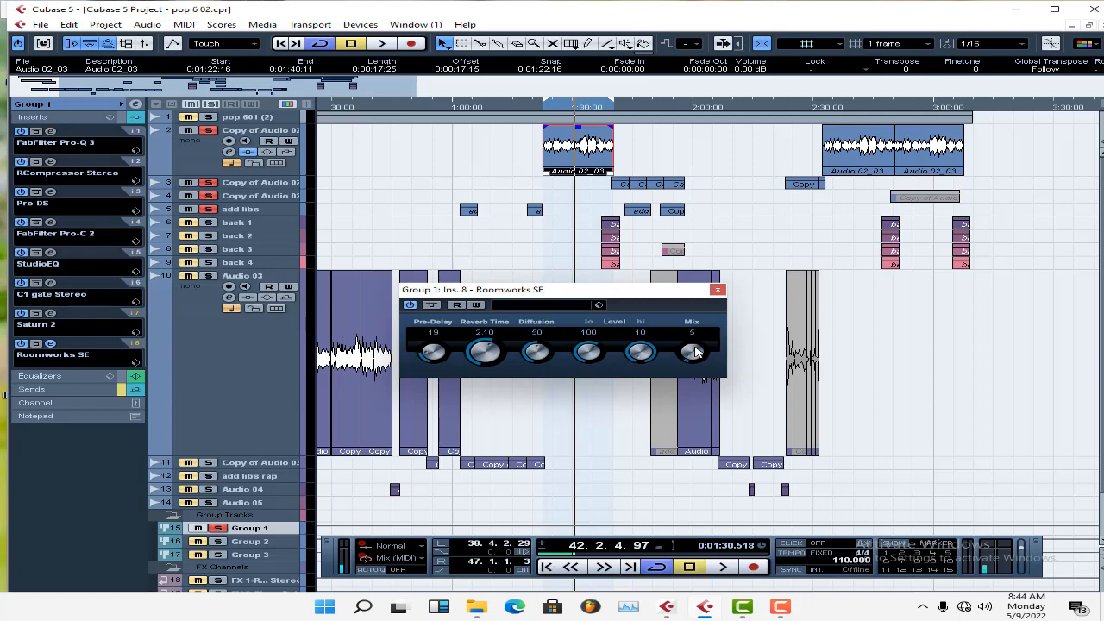
{"action": "key", "text": "space"}
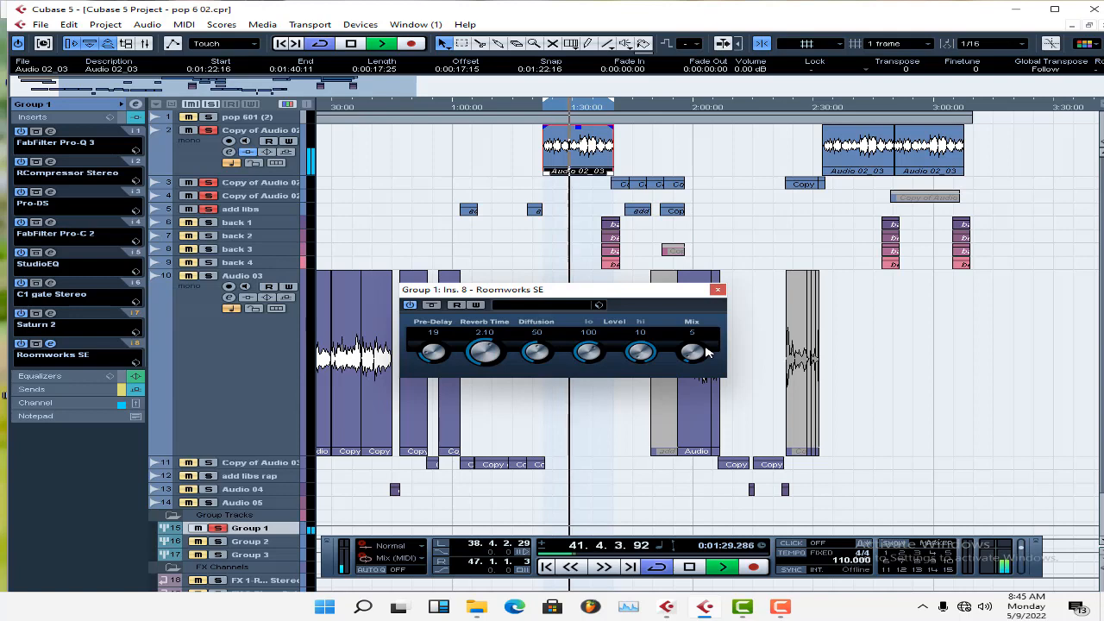
{"action": "key", "text": "space"}
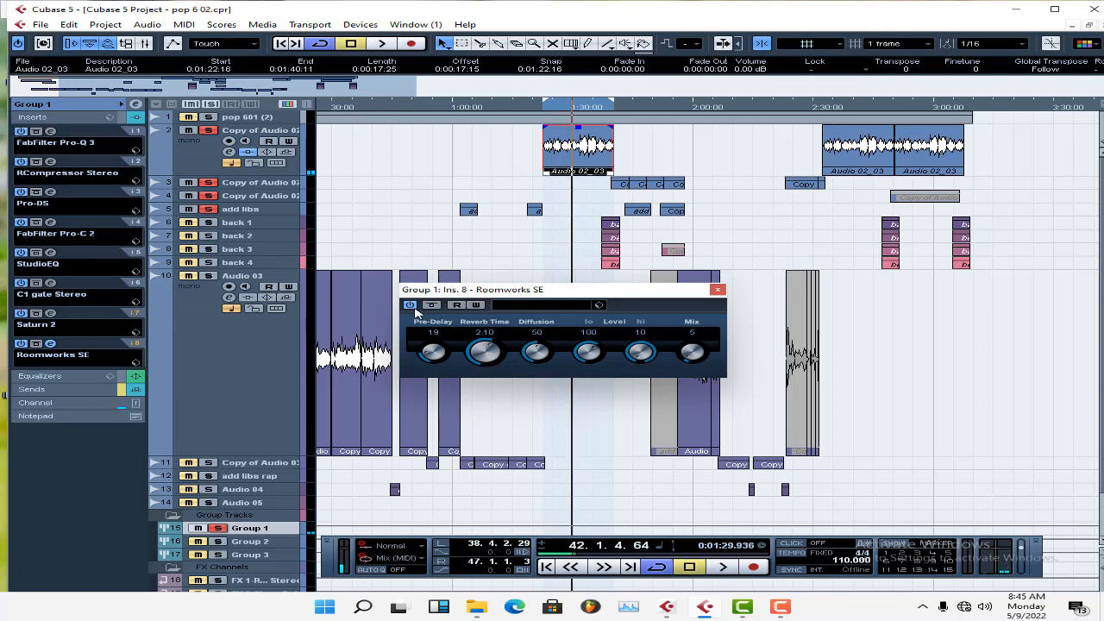
{"action": "left_click", "coordinate": [250, 541]}
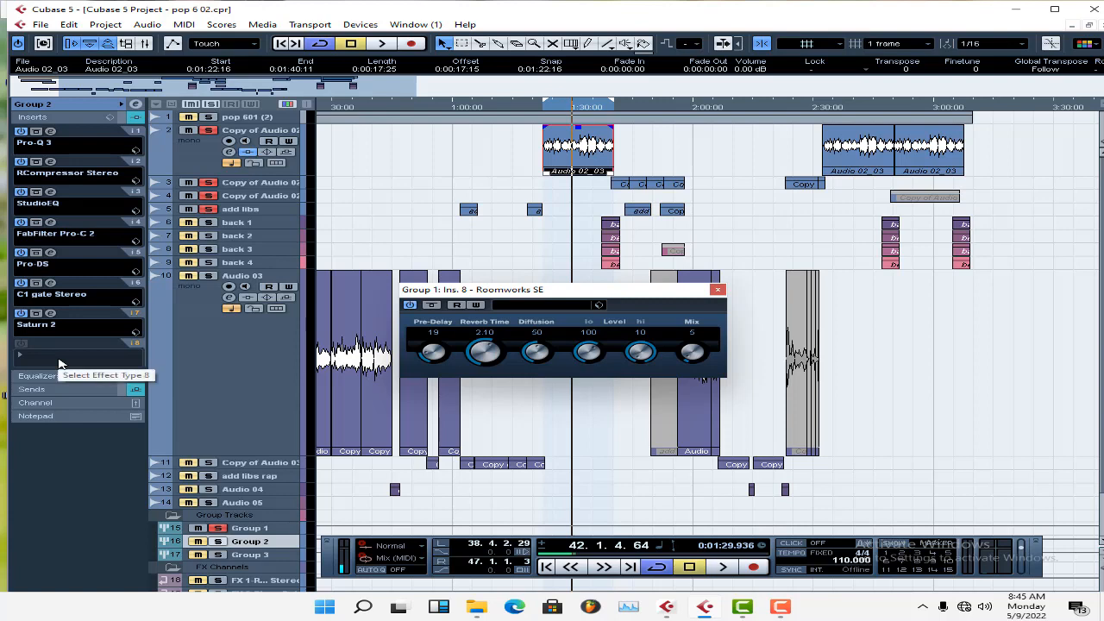
{"action": "left_click", "coordinate": [282, 529]}
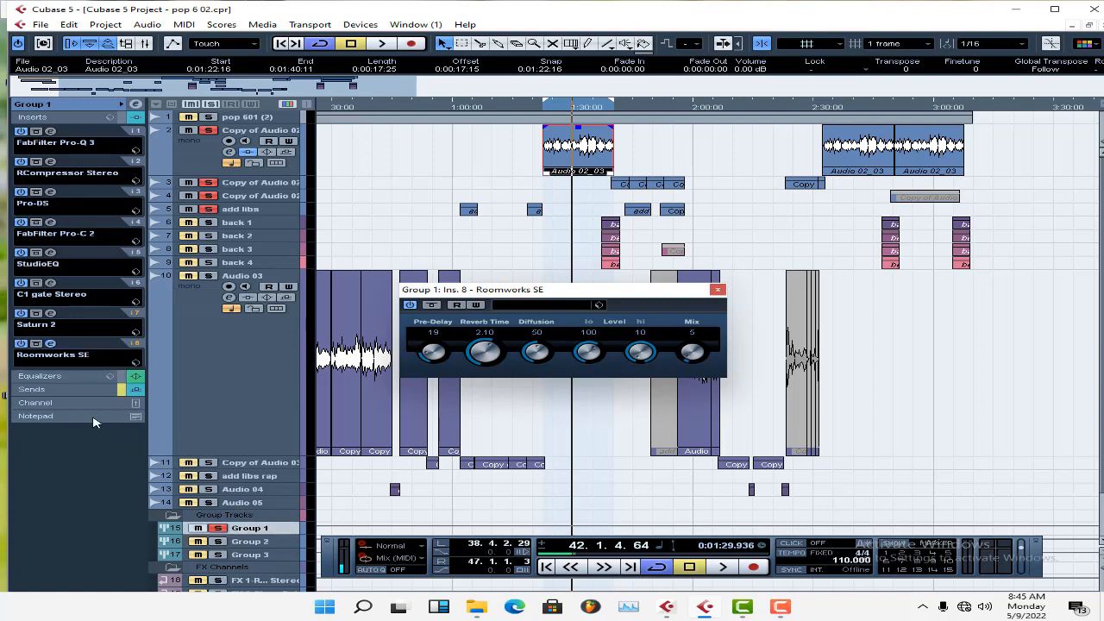
Lift the bypass on Group 1's sends, close Roomworks SE and play the fully processed vocals from the left locator.
{"action": "left_click", "coordinate": [62, 391]}
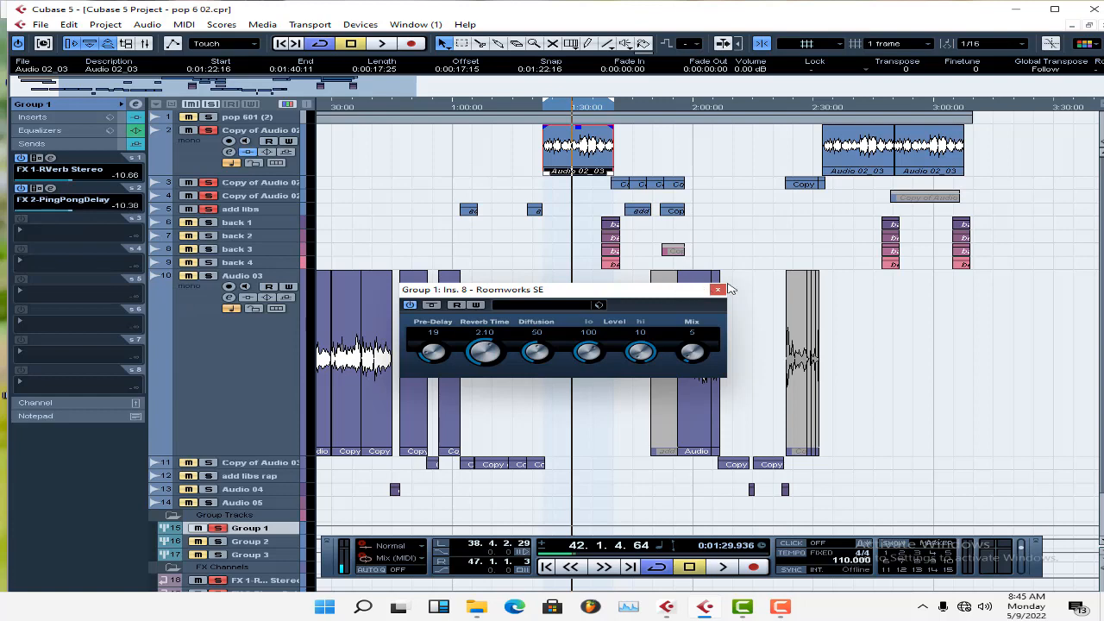
{"action": "left_click", "coordinate": [716, 290]}
{"action": "key", "text": "KP_1"}
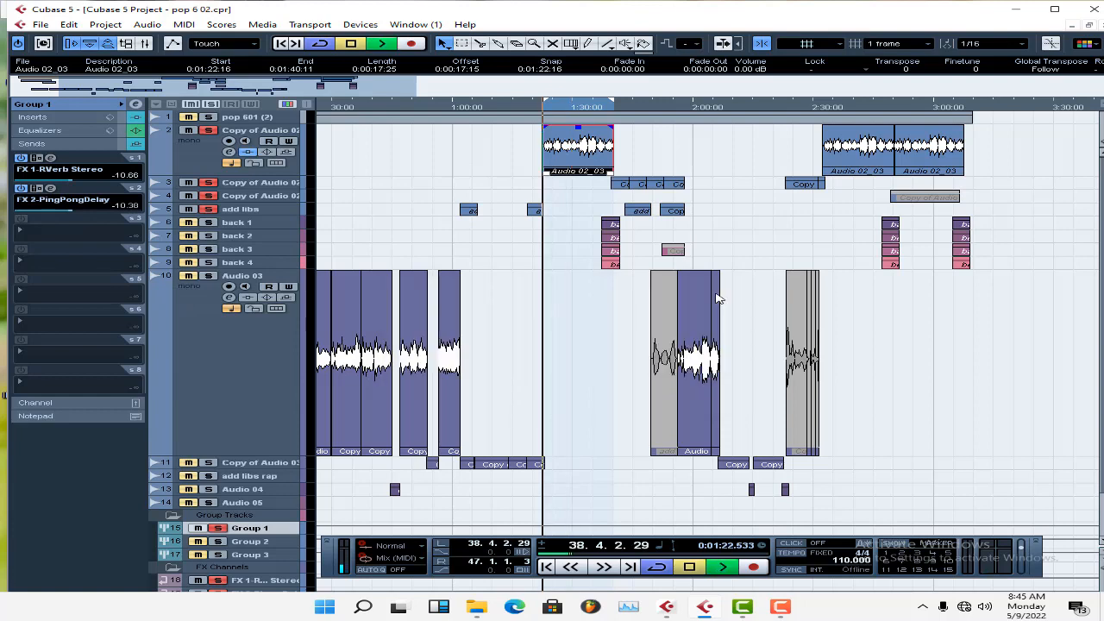
{"action": "key", "text": "space"}
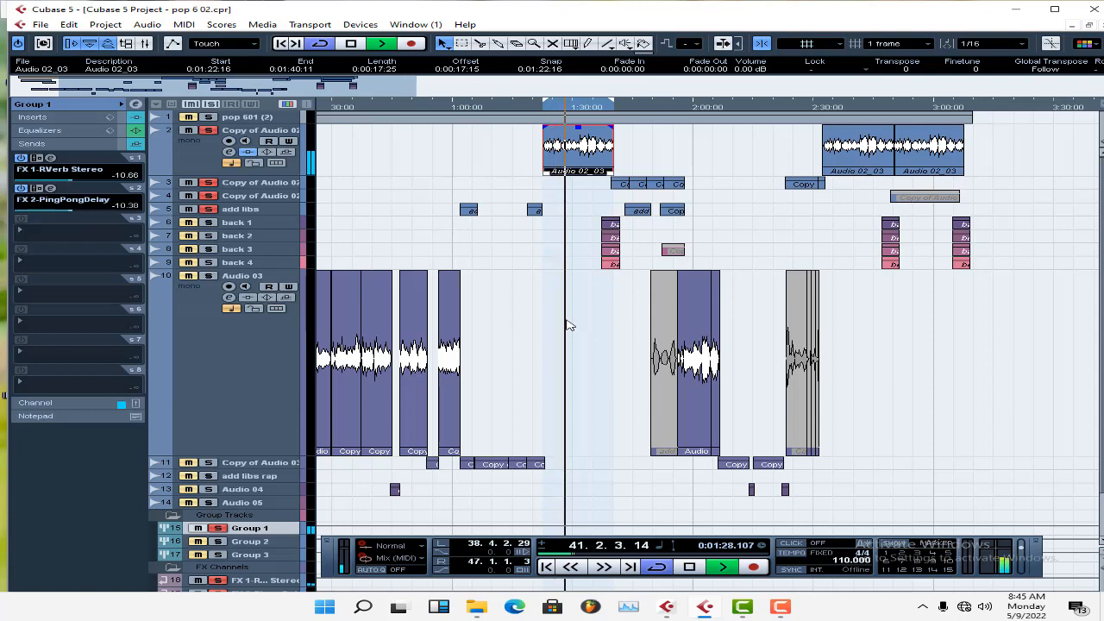
{"action": "key", "text": "space"}
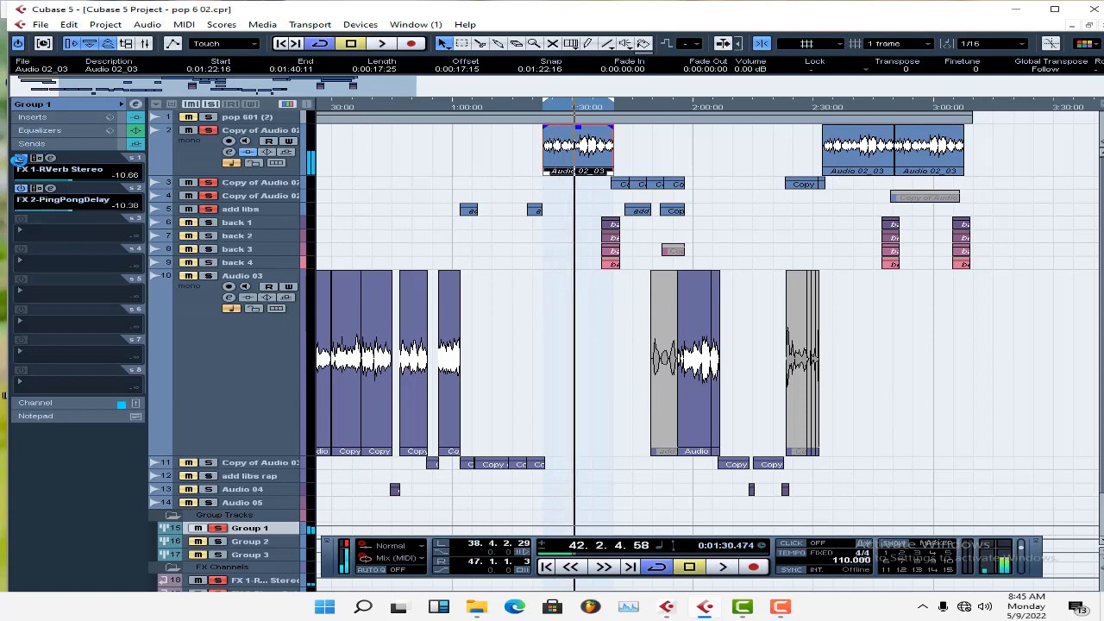
Switch off Group 1's FX 1-RVerb Stereo and FX 2-PingPongDelay sends.
{"action": "left_click", "coordinate": [20, 158]}
{"action": "left_click", "coordinate": [20, 188]}
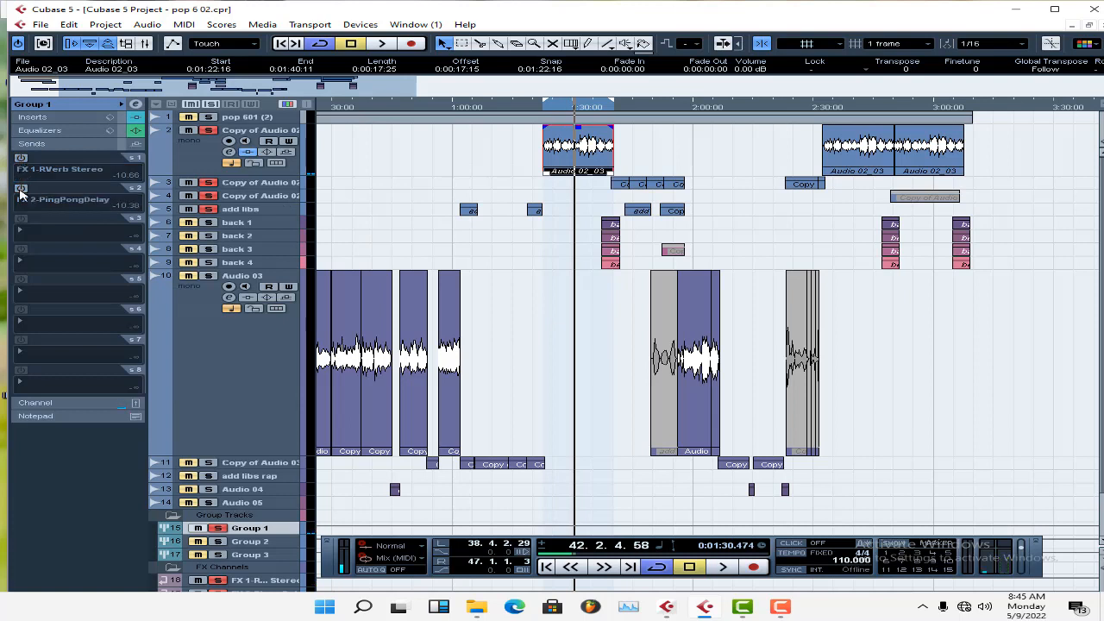
Switch Group 1's FX 1-RVerb Stereo and FX 2-PingPongDelay sends back on while the soloed vocals play.
{"action": "key", "text": "space"}
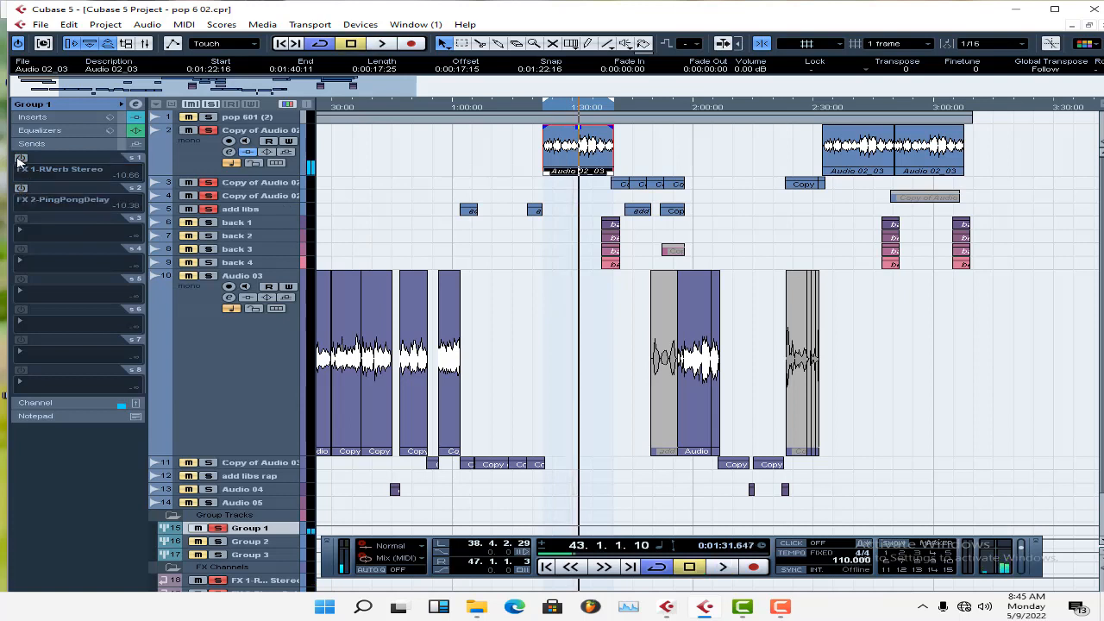
{"action": "left_click", "coordinate": [19, 158]}
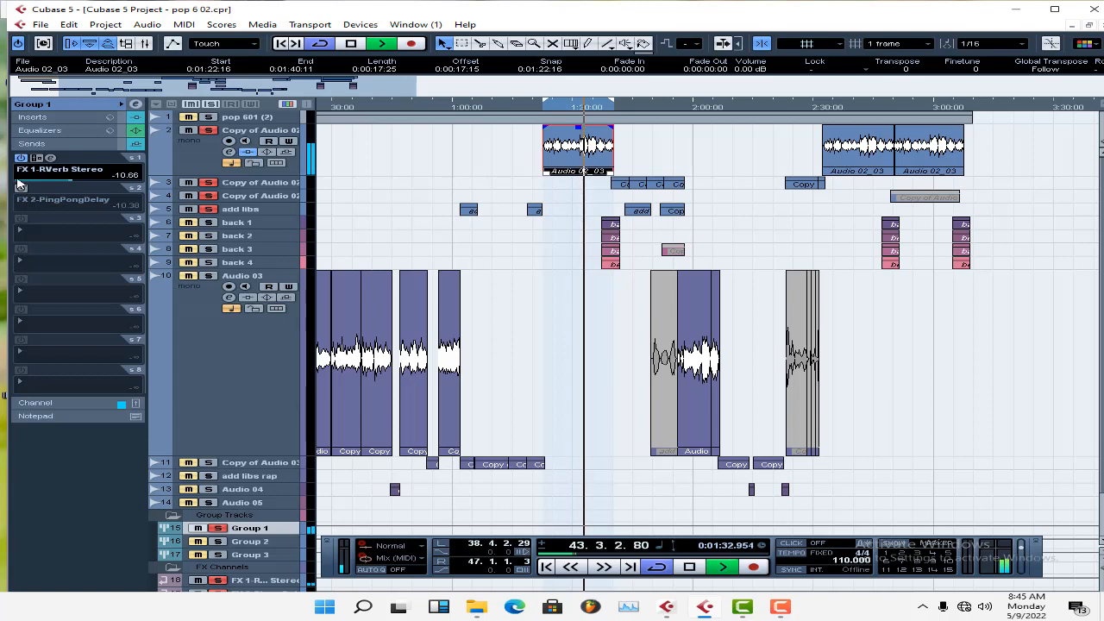
{"action": "left_click", "coordinate": [20, 188]}
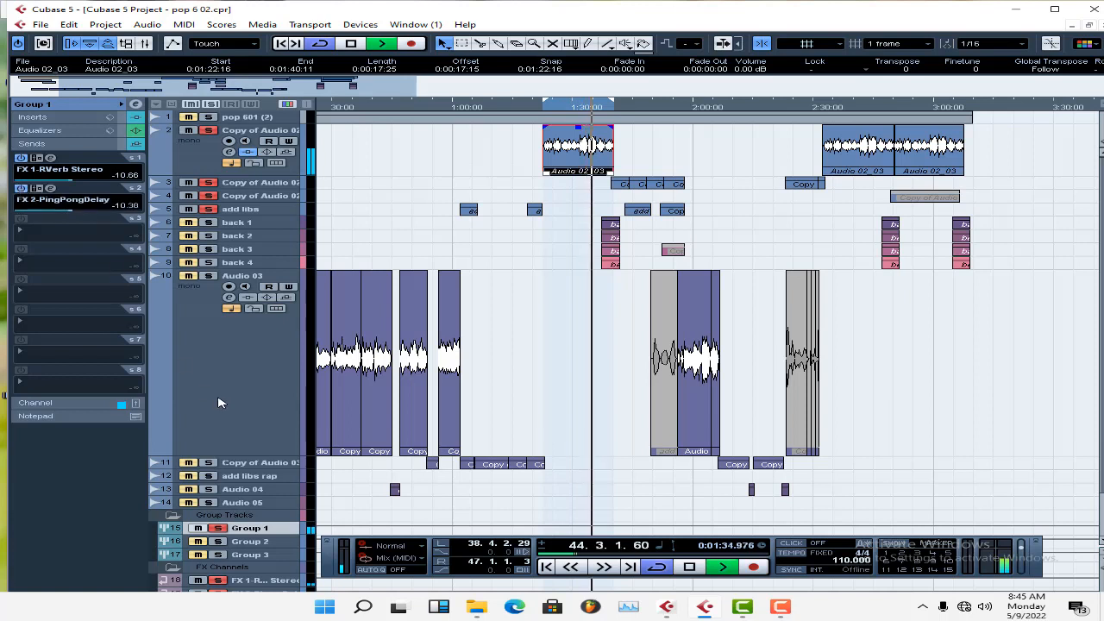
{"action": "key", "text": "space"}
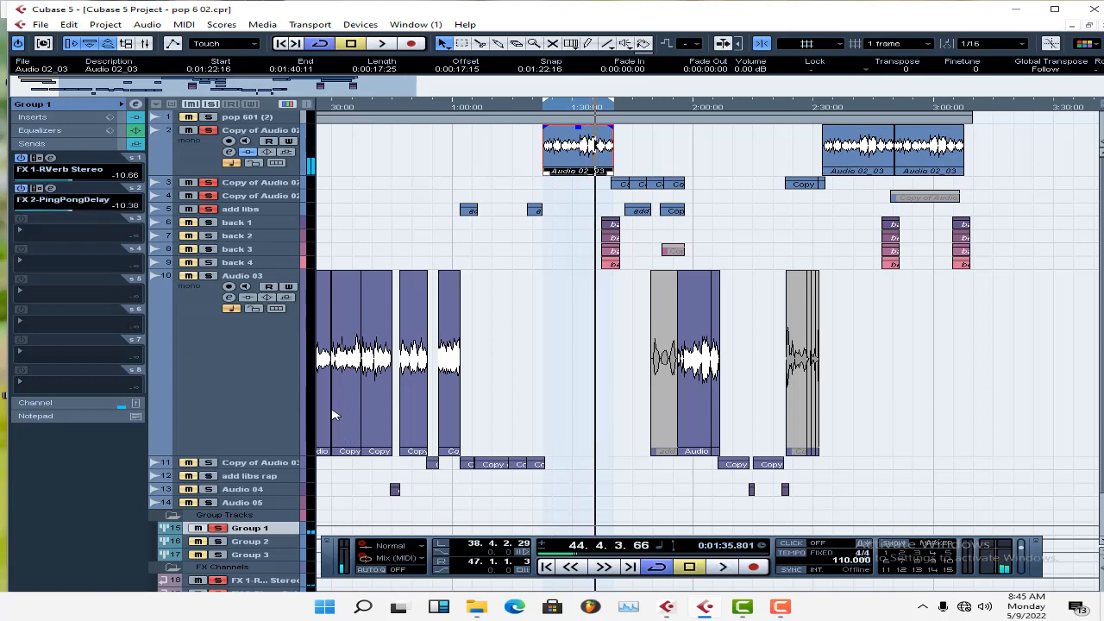
Unsolo Group 1 and play the full mix from the left locator.
{"action": "key", "text": "KP_1"}
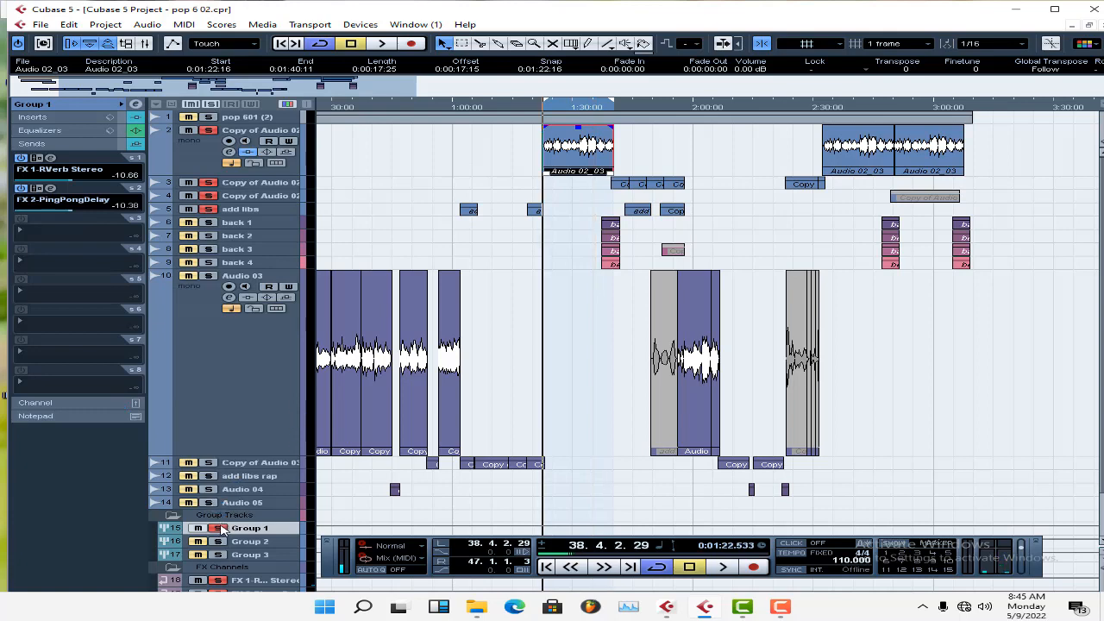
{"action": "left_click", "coordinate": [219, 528]}
{"action": "key", "text": "space"}
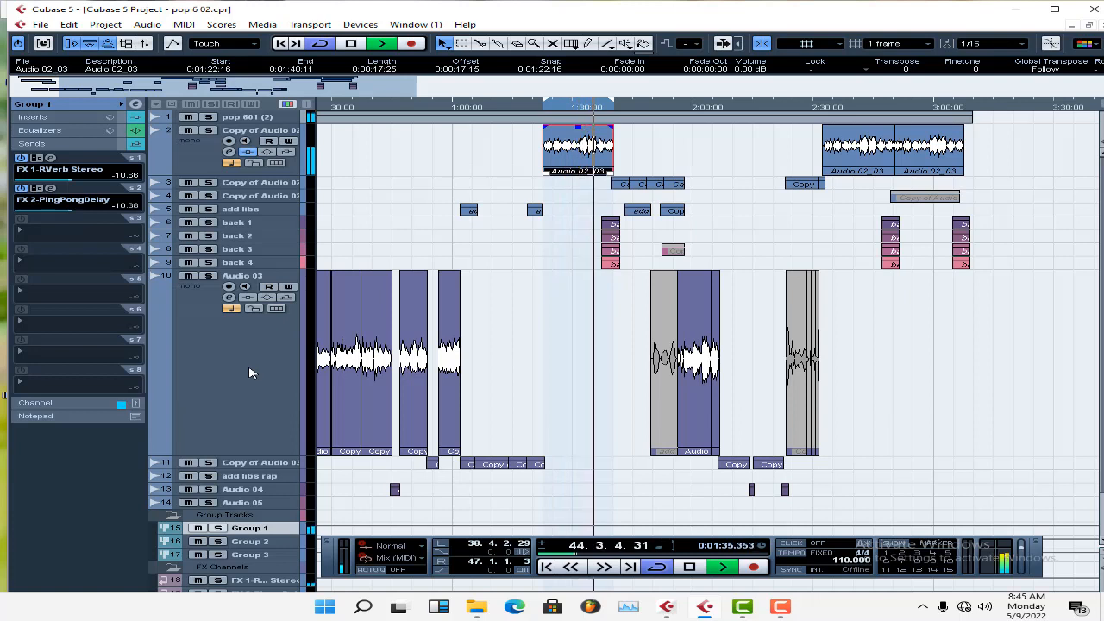
{"action": "key", "text": "space"}
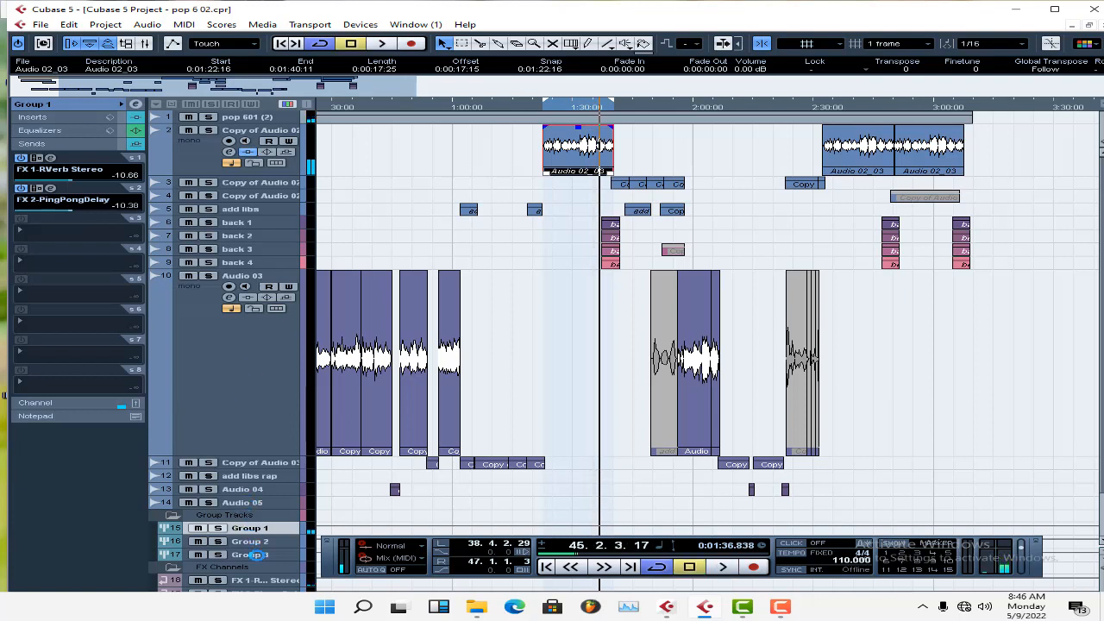
Review Group 3's FX 1-RVerb Stereo and FX 2-PingPongDelay sends and bring up its insert chain.
{"action": "left_click", "coordinate": [256, 554]}
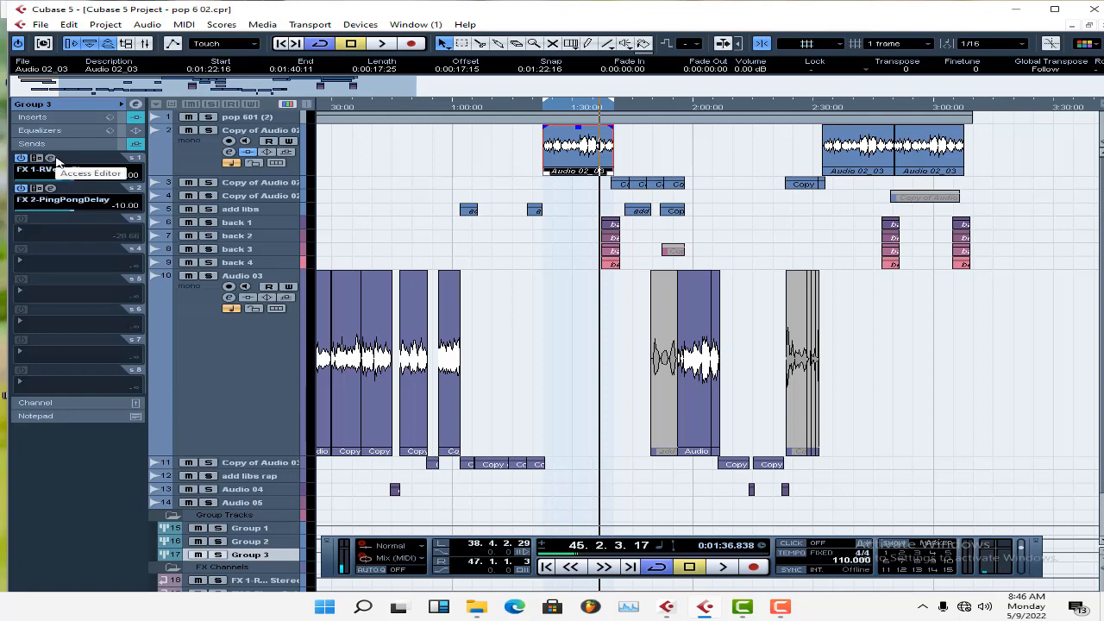
{"action": "left_click", "coordinate": [50, 158]}
{"action": "left_click", "coordinate": [50, 158]}
{"action": "left_click", "coordinate": [51, 187]}
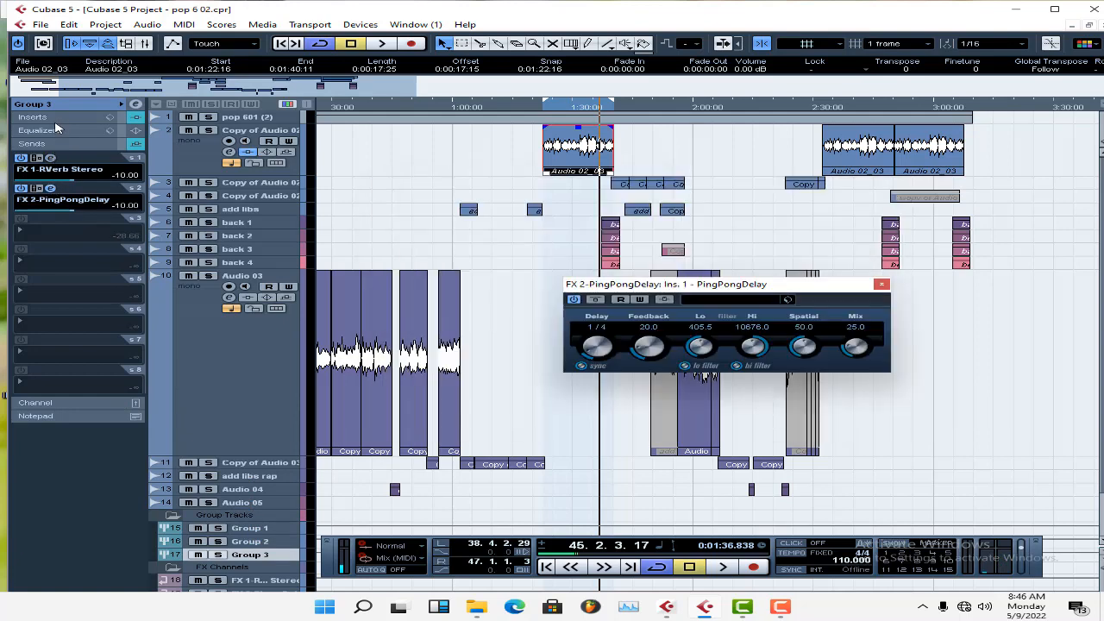
{"action": "left_click", "coordinate": [55, 118]}
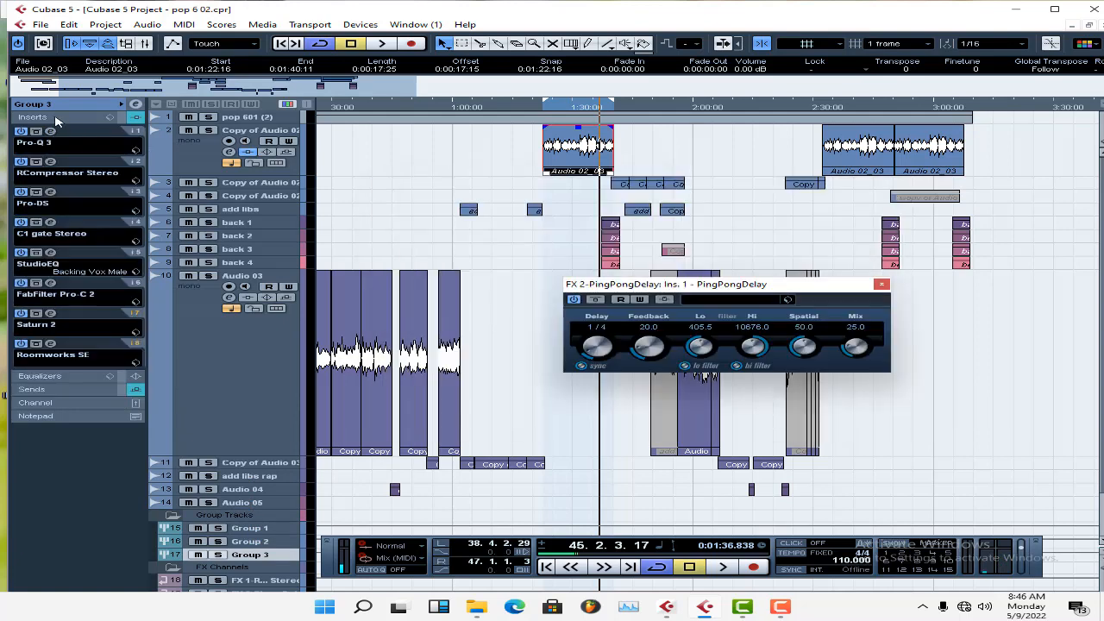
{"action": "left_click", "coordinate": [882, 284]}
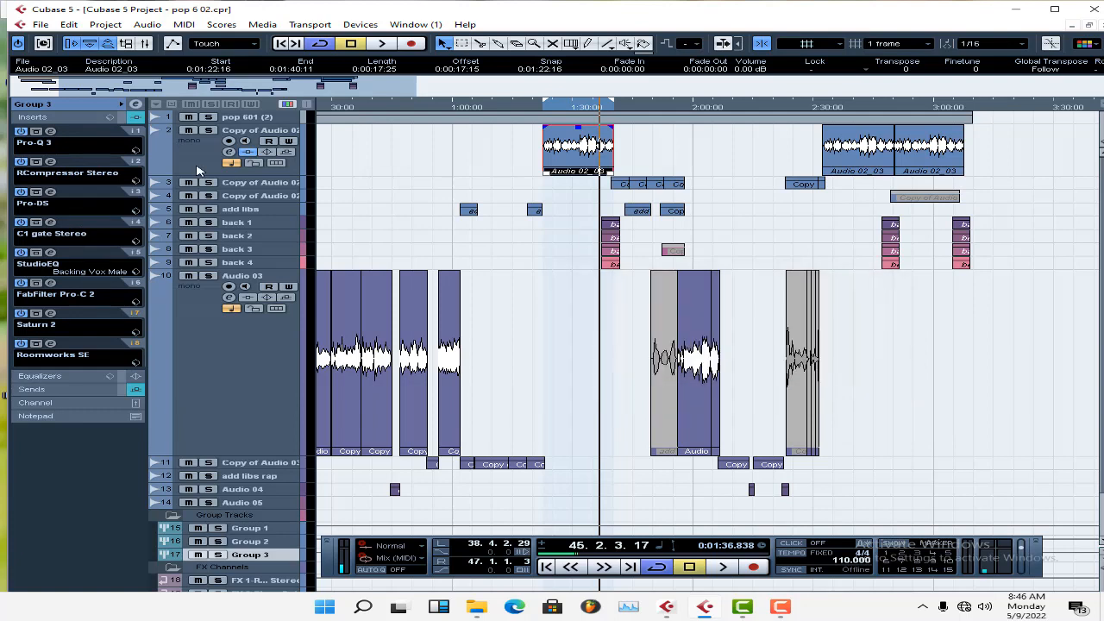
Review the settings of Group 3's Pro-Q 3, RCompressor Stereo and Pro-DS inserts.
{"action": "left_click", "coordinate": [51, 131]}
{"action": "left_click", "coordinate": [51, 131]}
{"action": "left_click", "coordinate": [50, 161]}
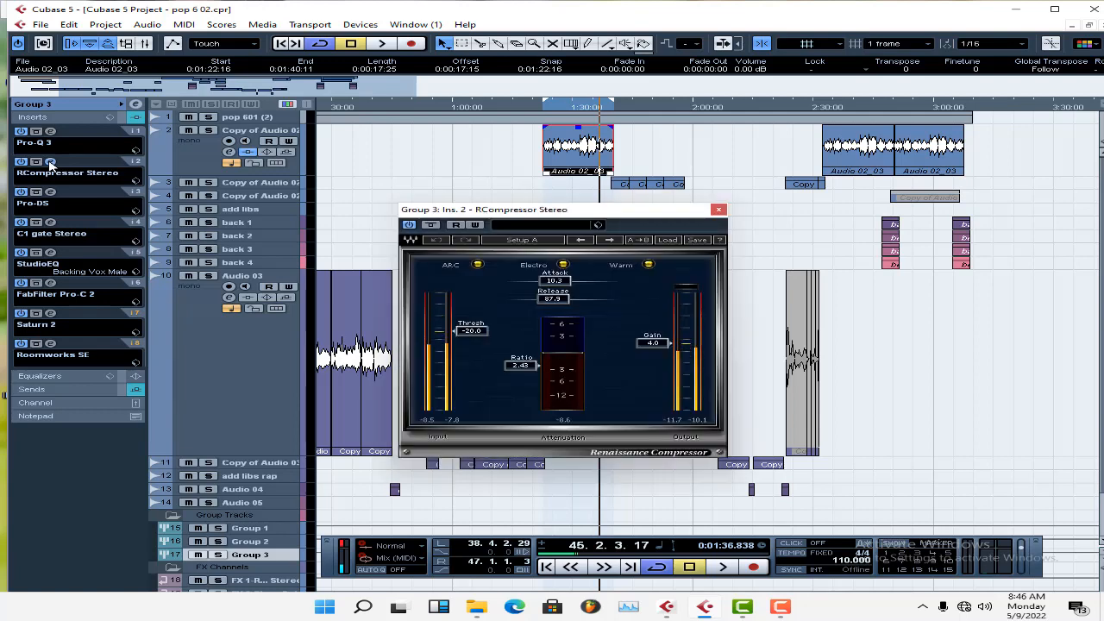
{"action": "left_click", "coordinate": [50, 162]}
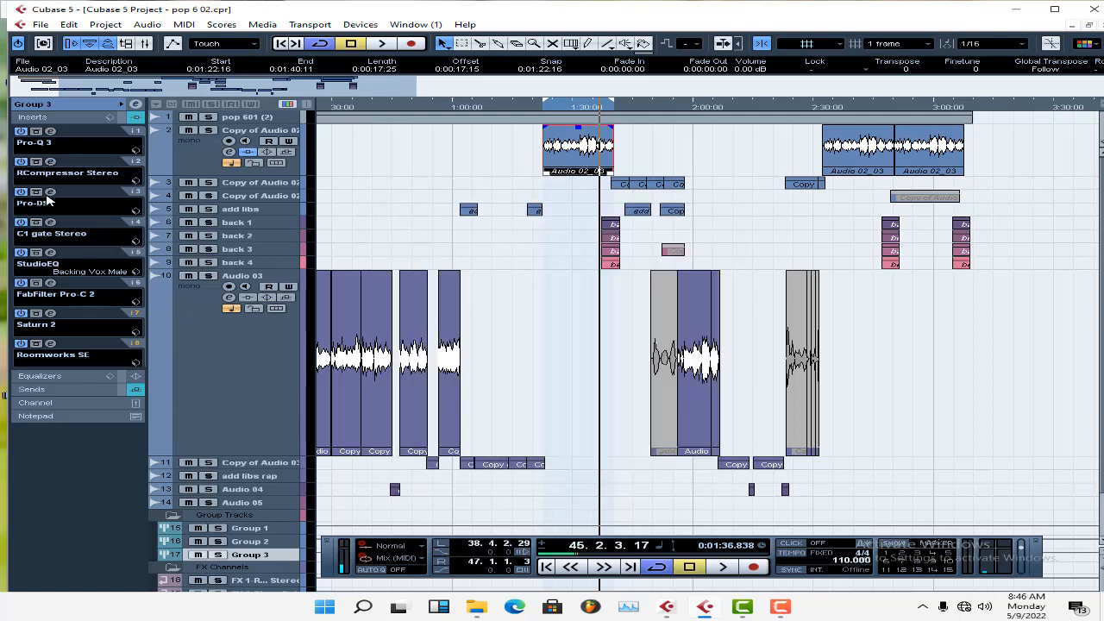
{"action": "left_click", "coordinate": [49, 193]}
{"action": "left_click", "coordinate": [49, 193]}
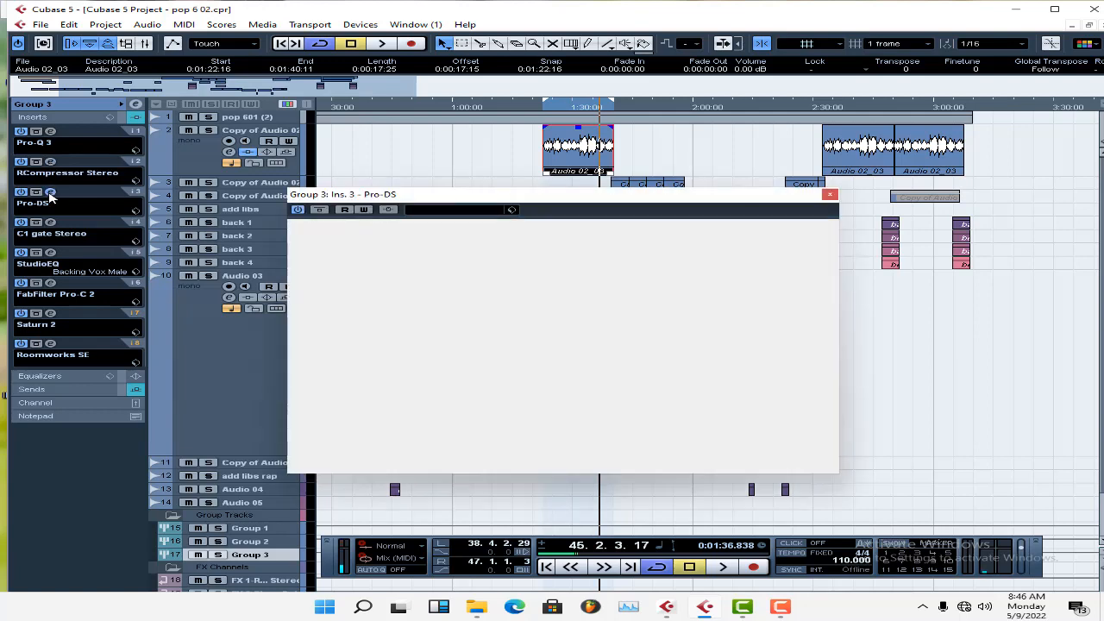
Review the settings of Group 3's C1 gate Stereo and StudioEQ inserts.
{"action": "left_click", "coordinate": [50, 223]}
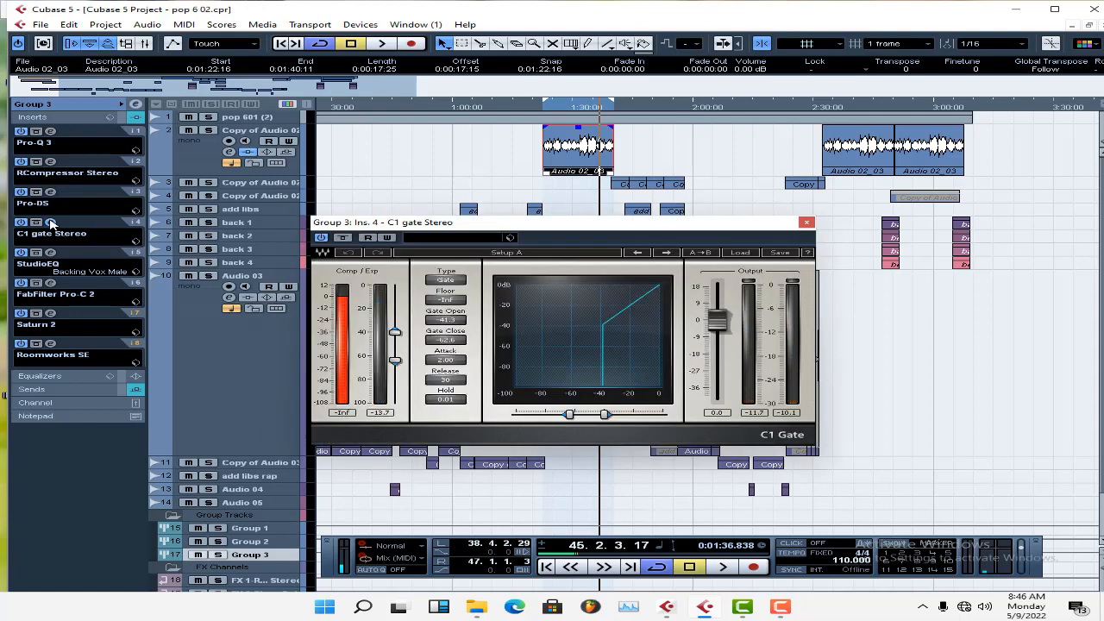
{"action": "left_click", "coordinate": [50, 224]}
{"action": "left_click", "coordinate": [50, 263]}
{"action": "left_click", "coordinate": [51, 254]}
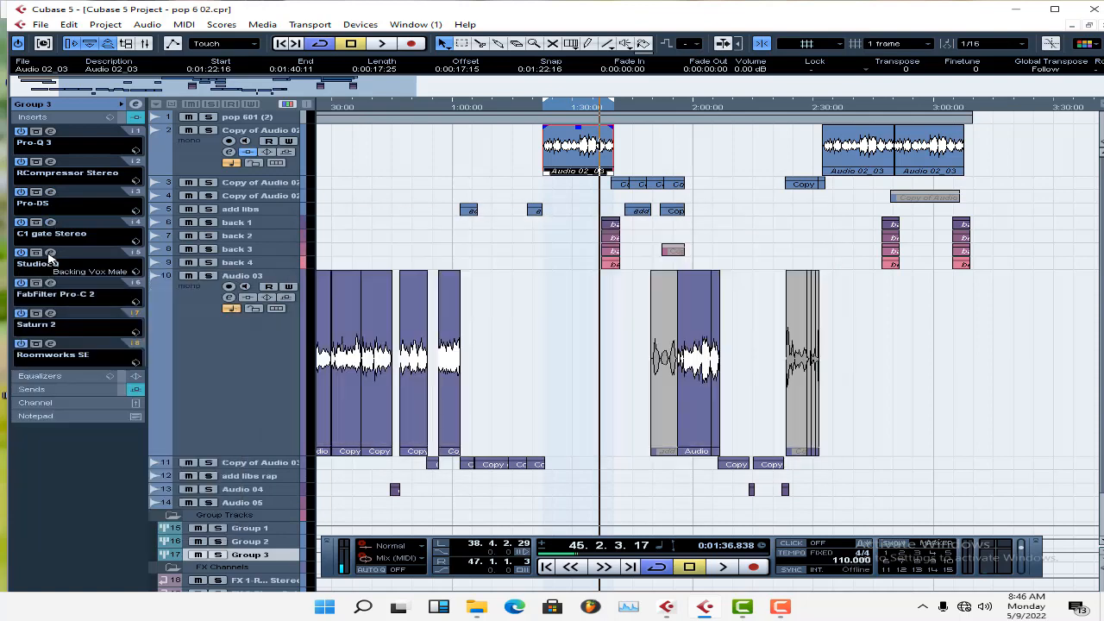
{"action": "left_click", "coordinate": [50, 254]}
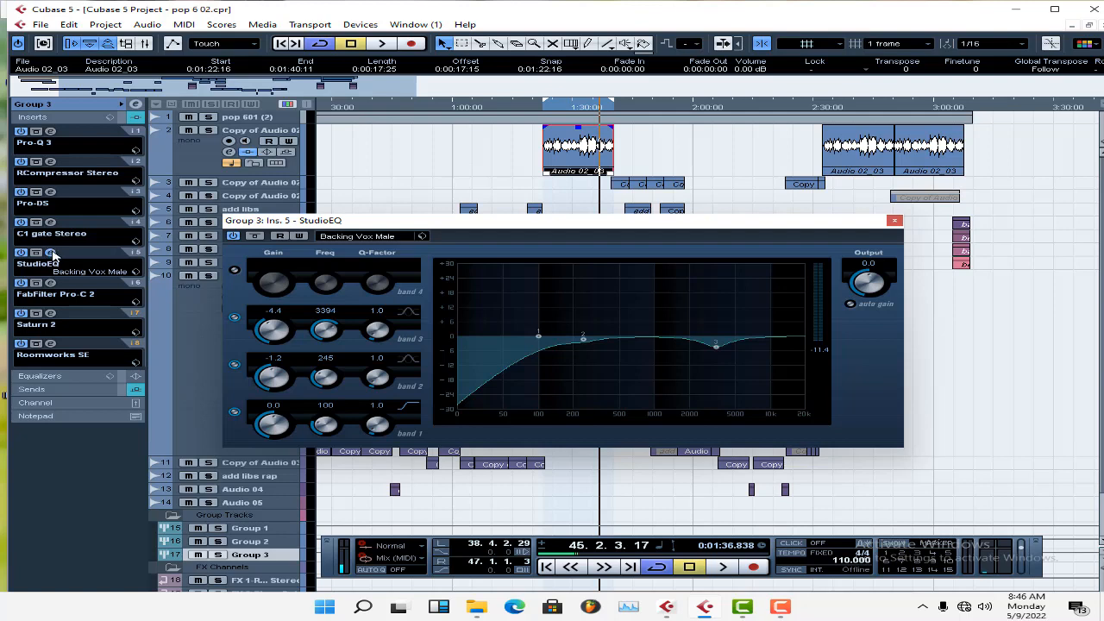
{"action": "left_click", "coordinate": [52, 254]}
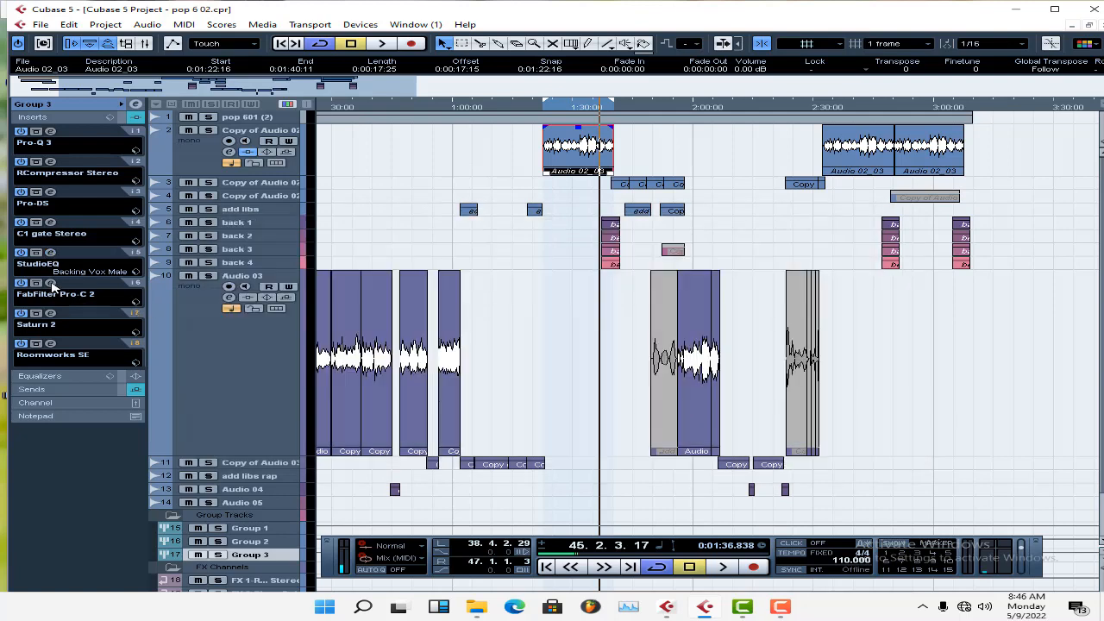
Review the settings of Group 3's FabFilter Pro-C 2, Saturn 2 and Roomworks SE inserts.
{"action": "left_click", "coordinate": [50, 283]}
{"action": "left_click", "coordinate": [50, 283]}
{"action": "left_click", "coordinate": [50, 314]}
{"action": "left_click", "coordinate": [50, 313]}
{"action": "left_click", "coordinate": [50, 343]}
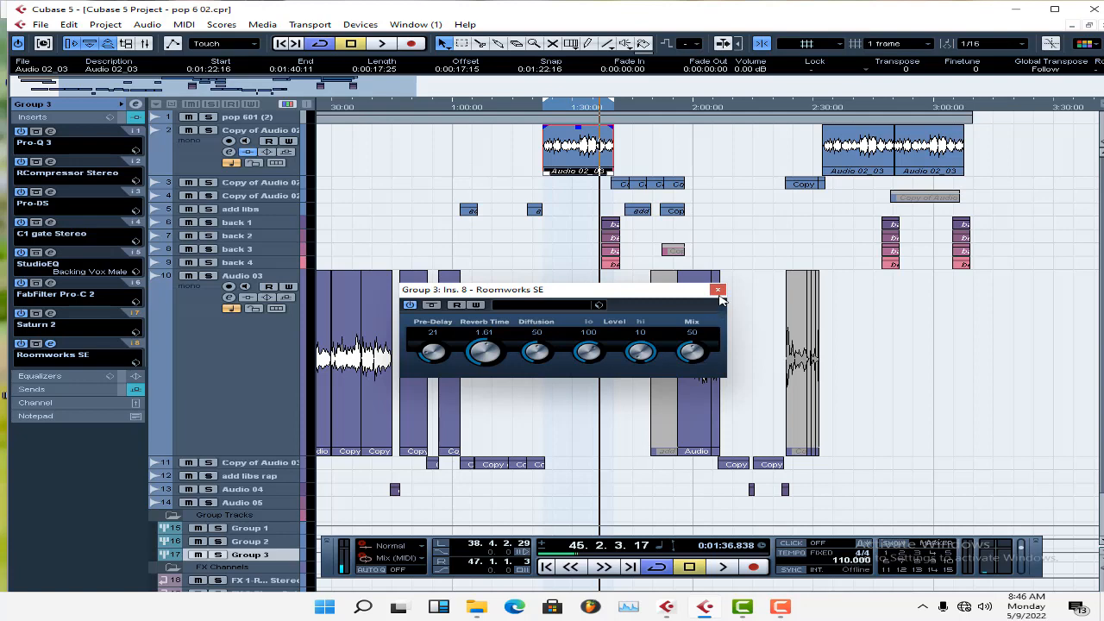
{"action": "left_click", "coordinate": [718, 290]}
{"action": "left_click", "coordinate": [774, 221]}
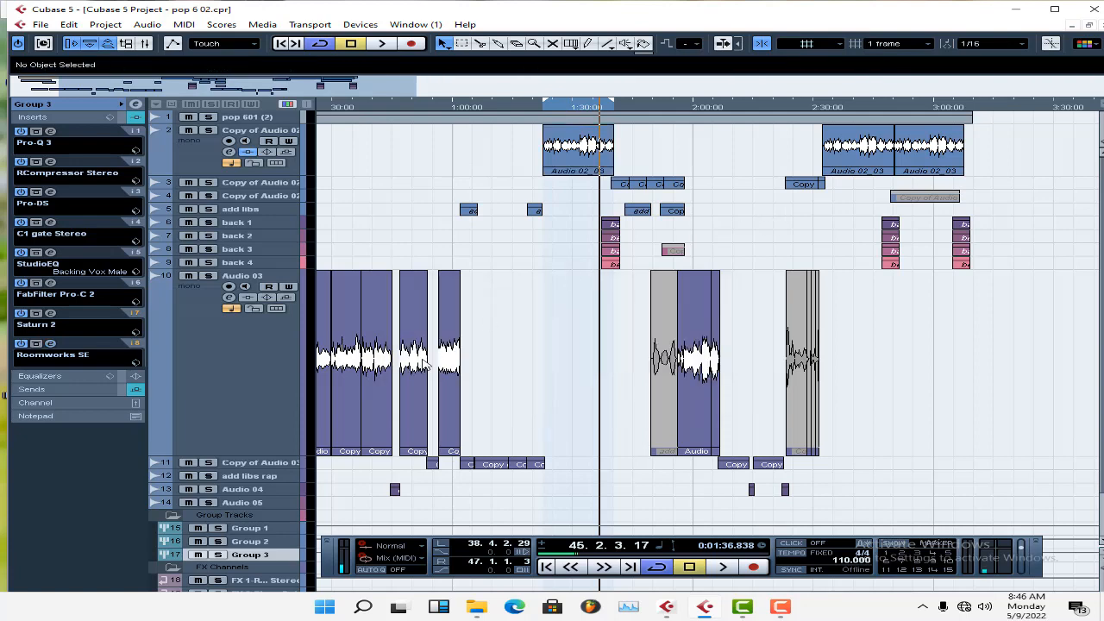
Solo Group 3 and play the backing vocals near the end of the first Audio 02_03 clip.
{"action": "left_click", "coordinate": [221, 555]}
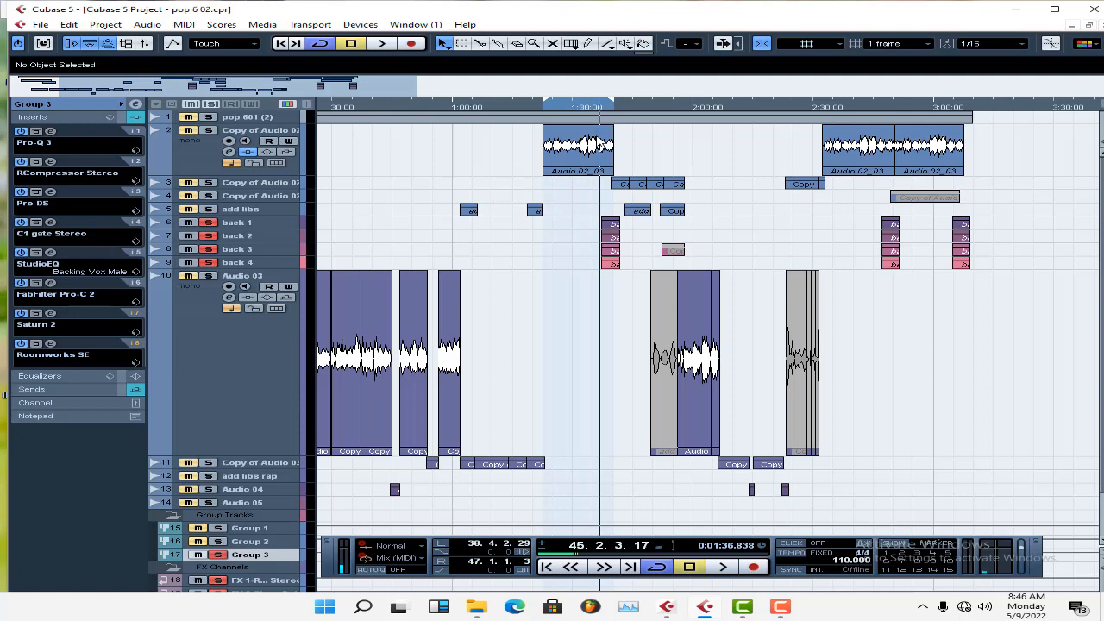
{"action": "key", "text": "space"}
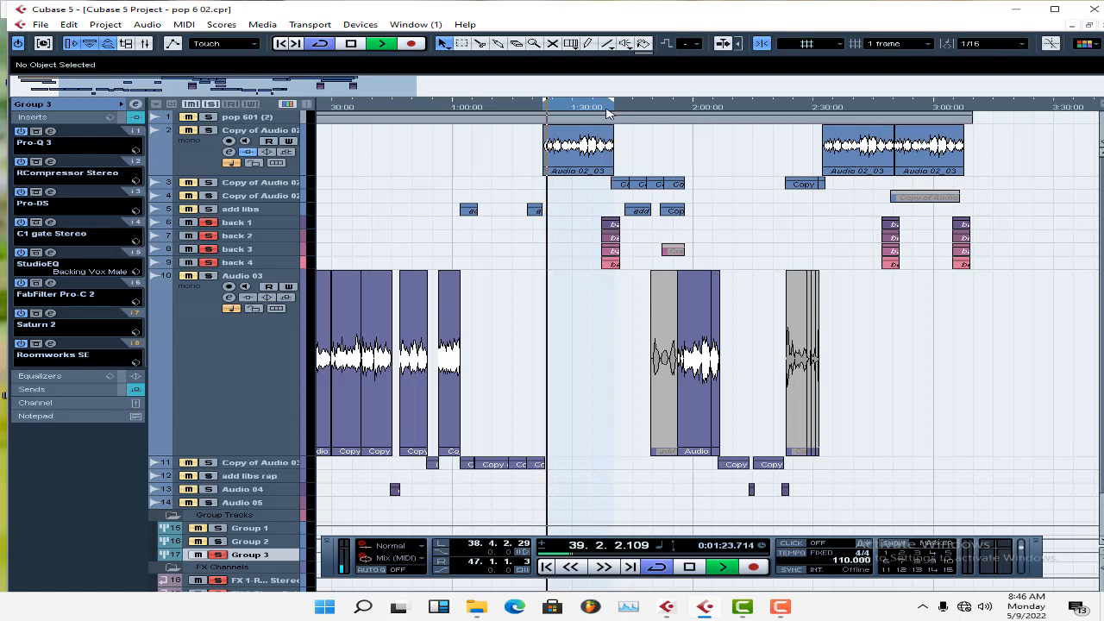
{"action": "left_click", "coordinate": [603, 107]}
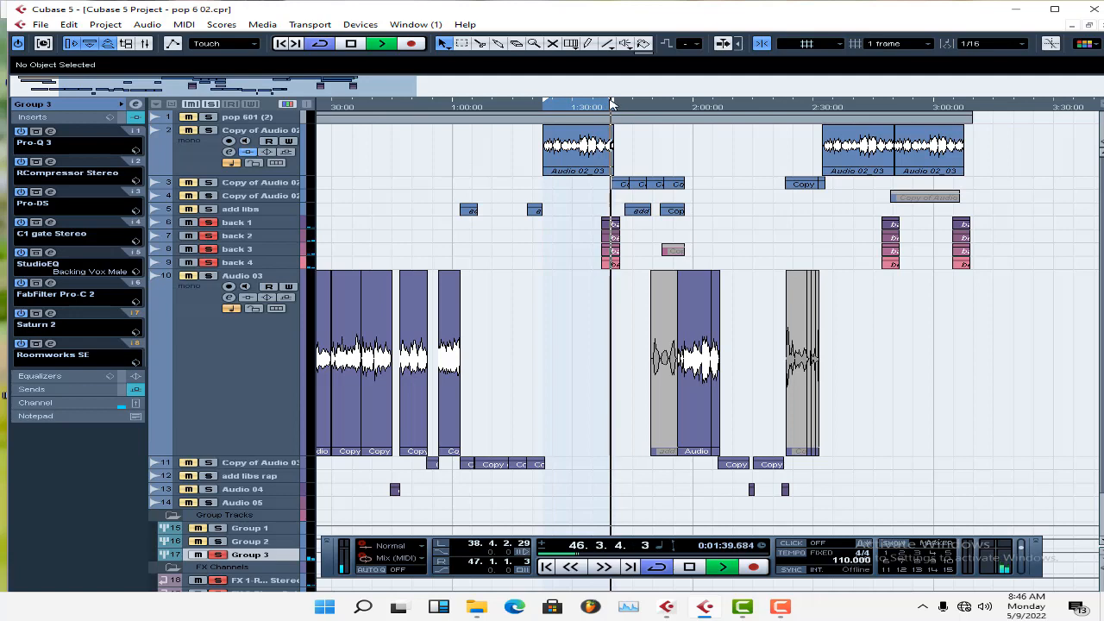
{"action": "key", "text": "space"}
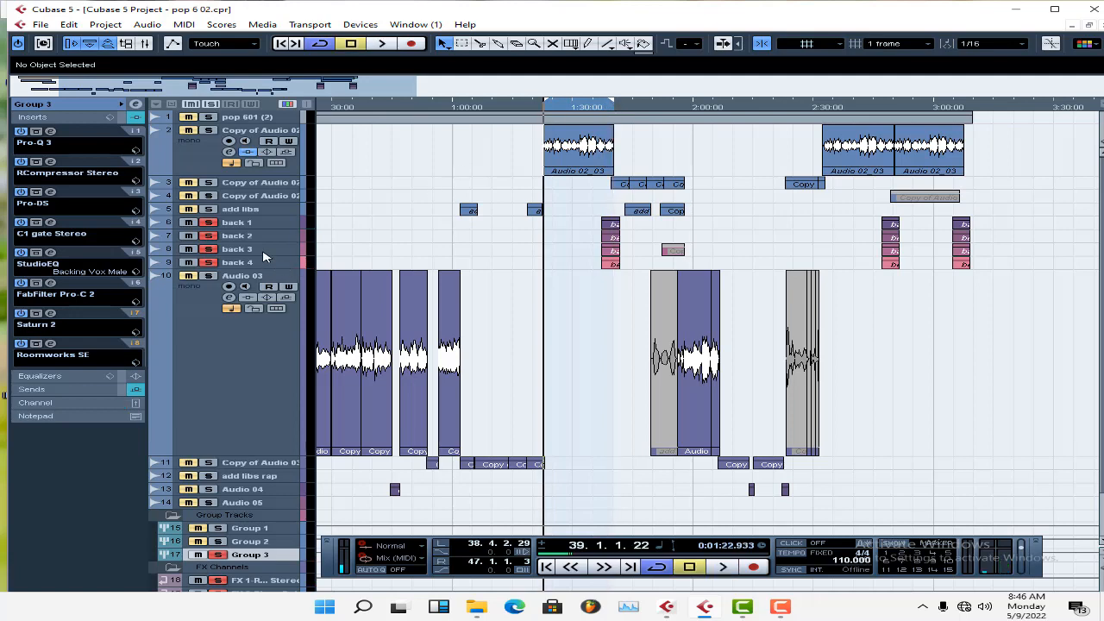
Inspect the pan positions and output routing of the back 1 to back 4 tracks.
{"action": "left_click", "coordinate": [258, 224]}
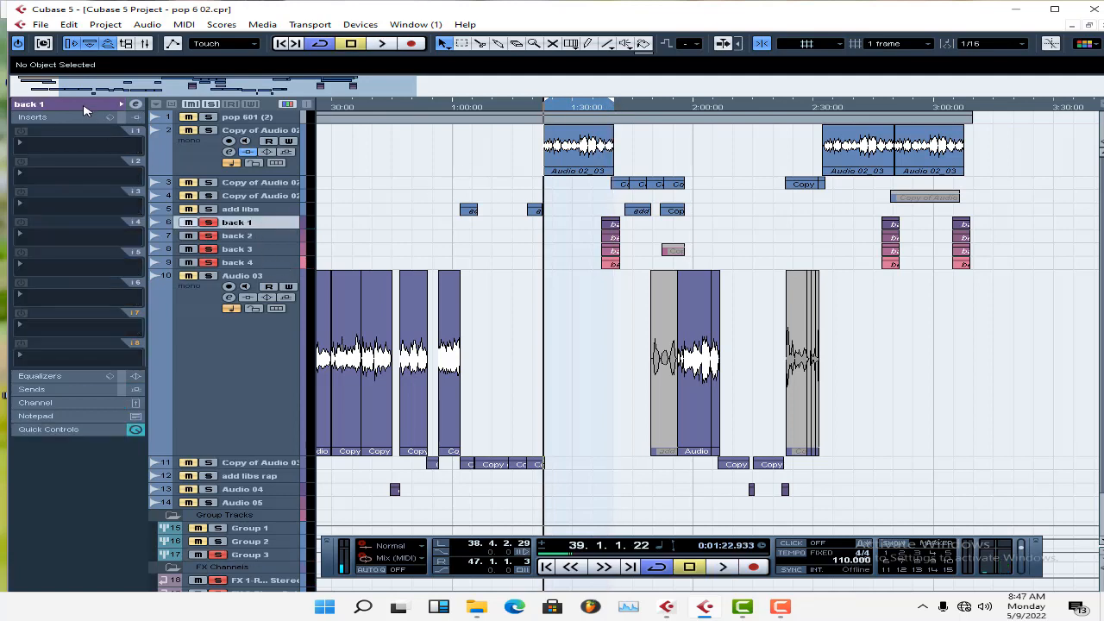
{"action": "left_click", "coordinate": [86, 109]}
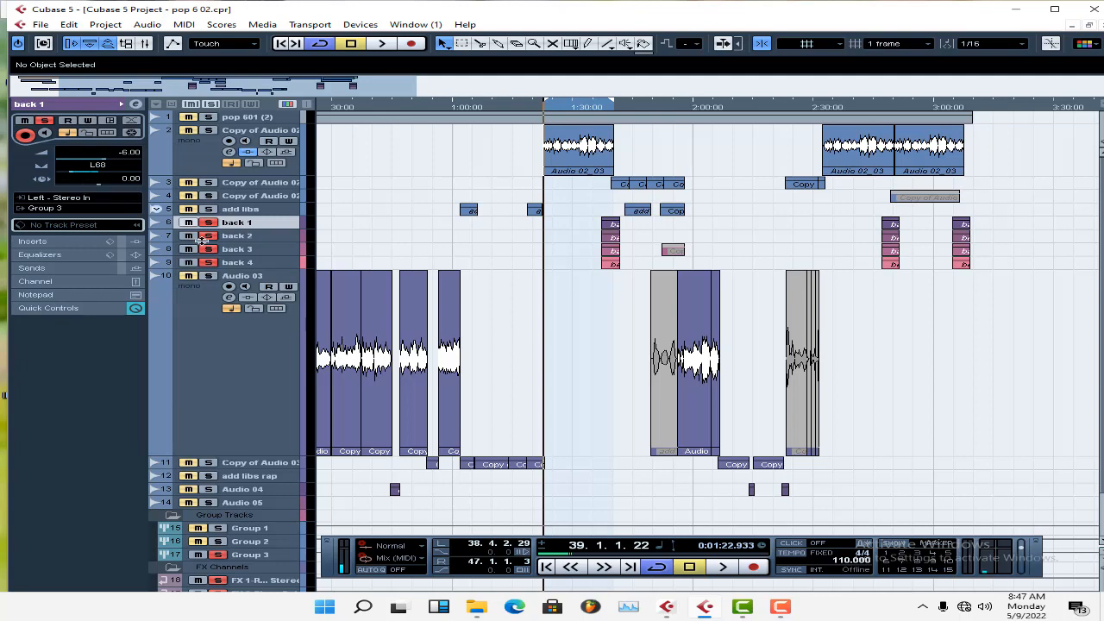
{"action": "left_click", "coordinate": [240, 236]}
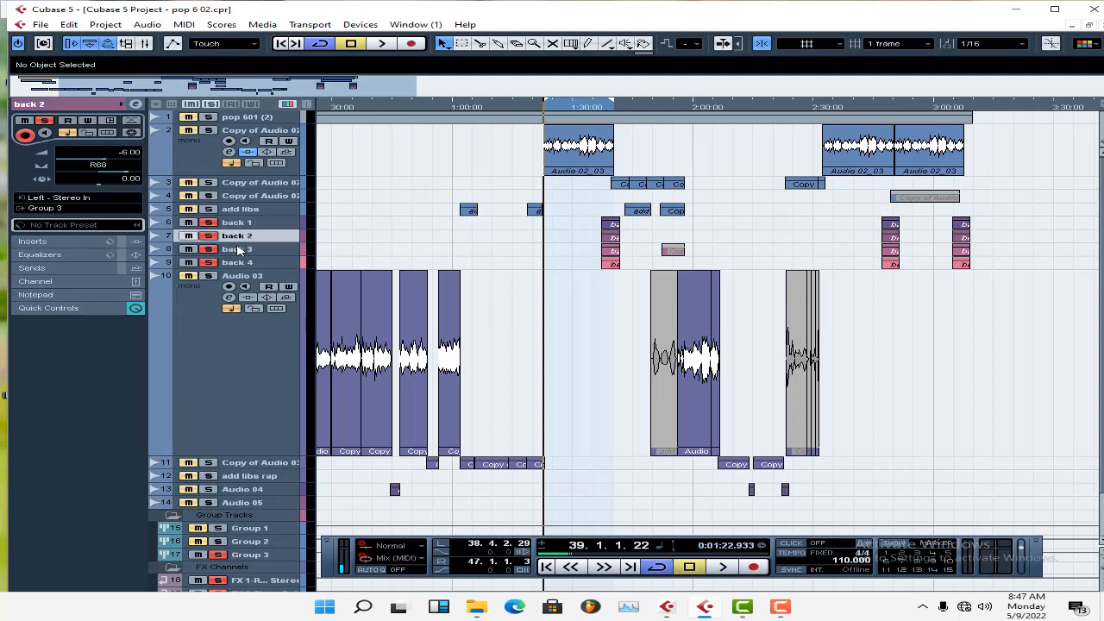
{"action": "left_click", "coordinate": [245, 224]}
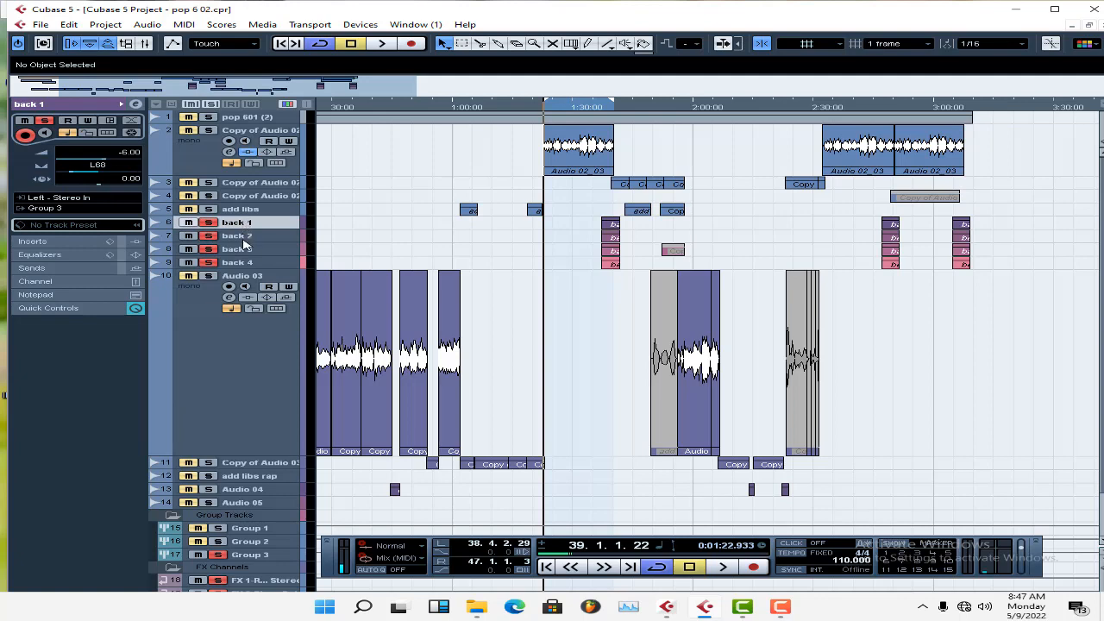
{"action": "left_click", "coordinate": [243, 252]}
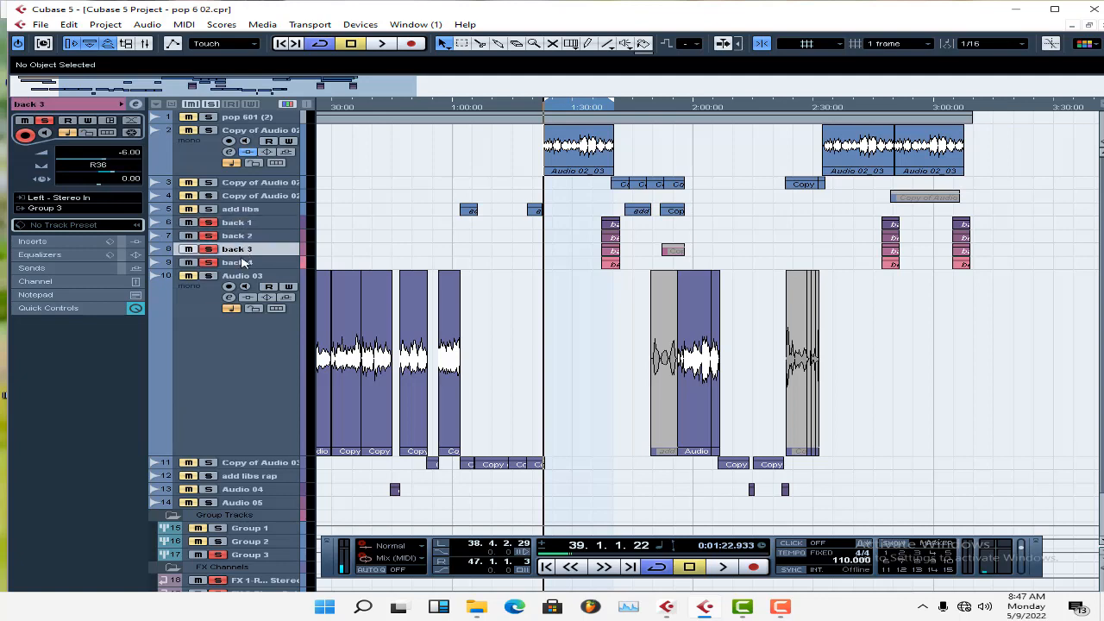
{"action": "left_click", "coordinate": [243, 264]}
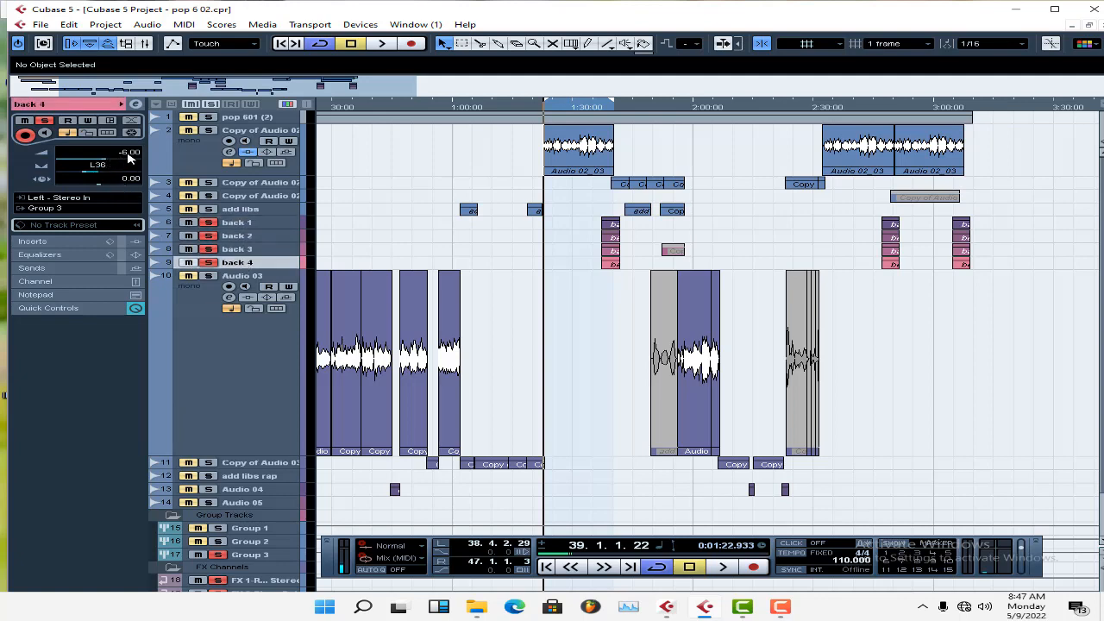
Compare the volume levels of the back 1 to back 4 tracks.
{"action": "left_click", "coordinate": [238, 226]}
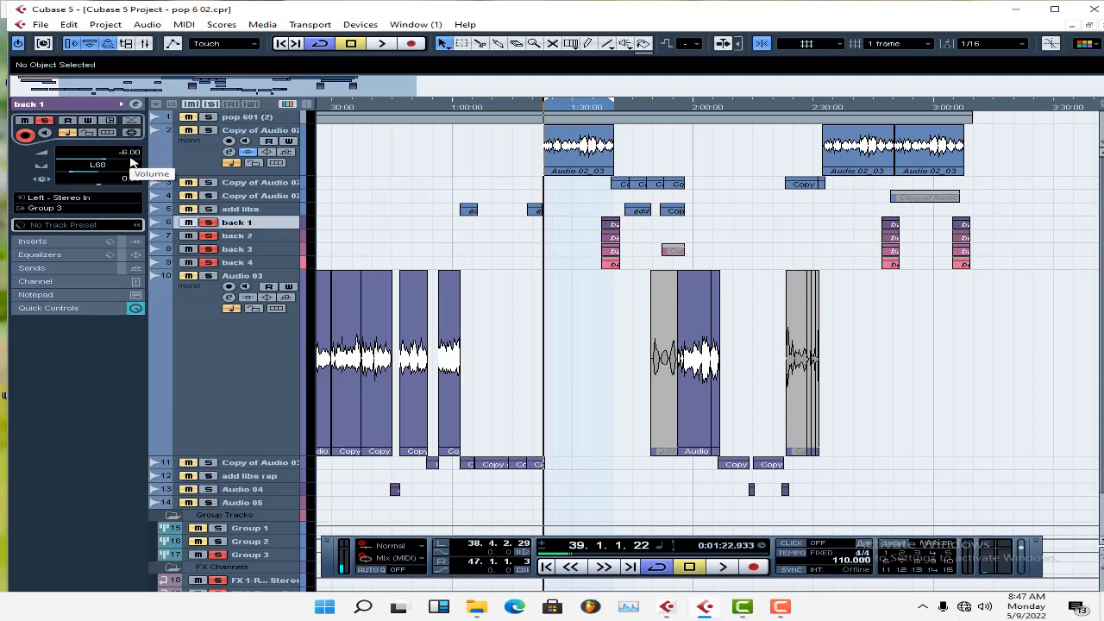
{"action": "key", "text": "Down"}
{"action": "key", "text": "Down"}
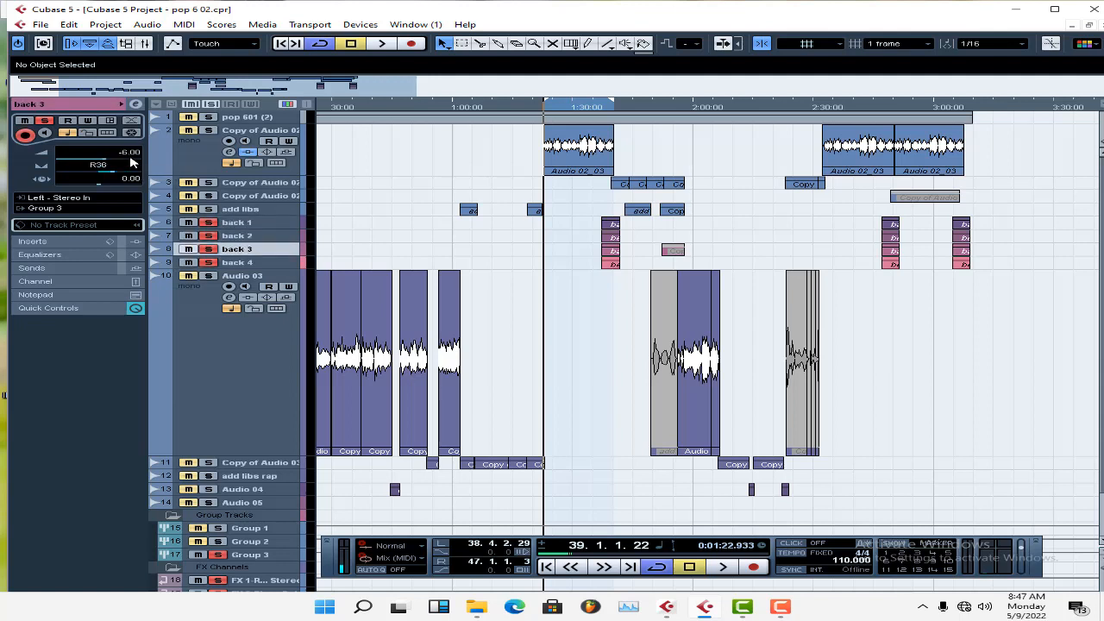
{"action": "key", "text": "Down"}
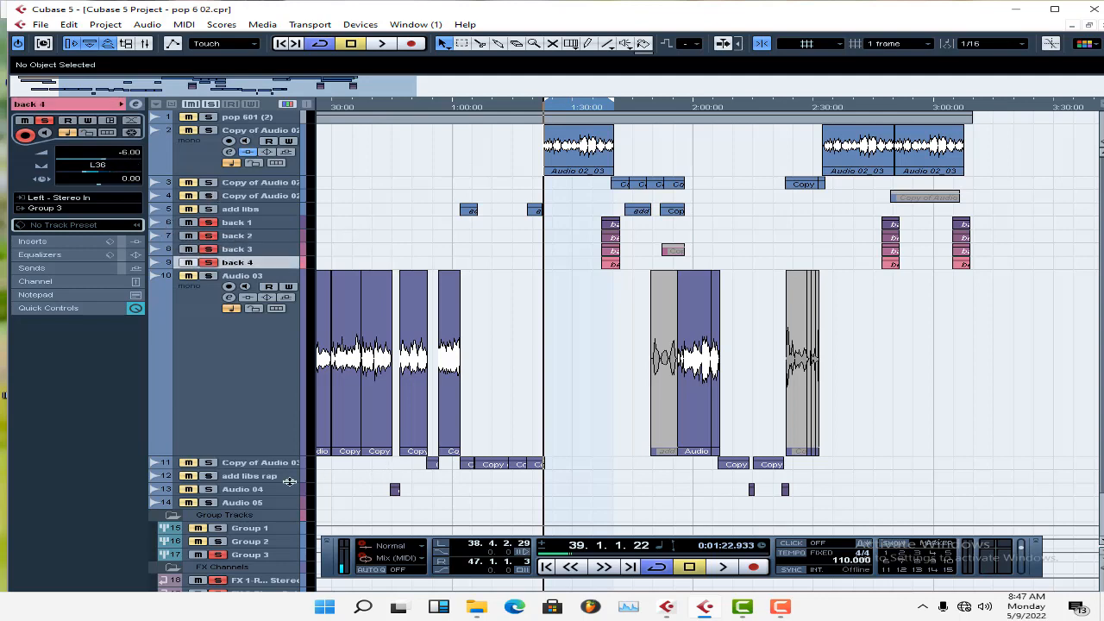
Solo the Audio 04 track and display its insert chain.
{"action": "left_click", "coordinate": [250, 492]}
{"action": "left_click", "coordinate": [210, 489]}
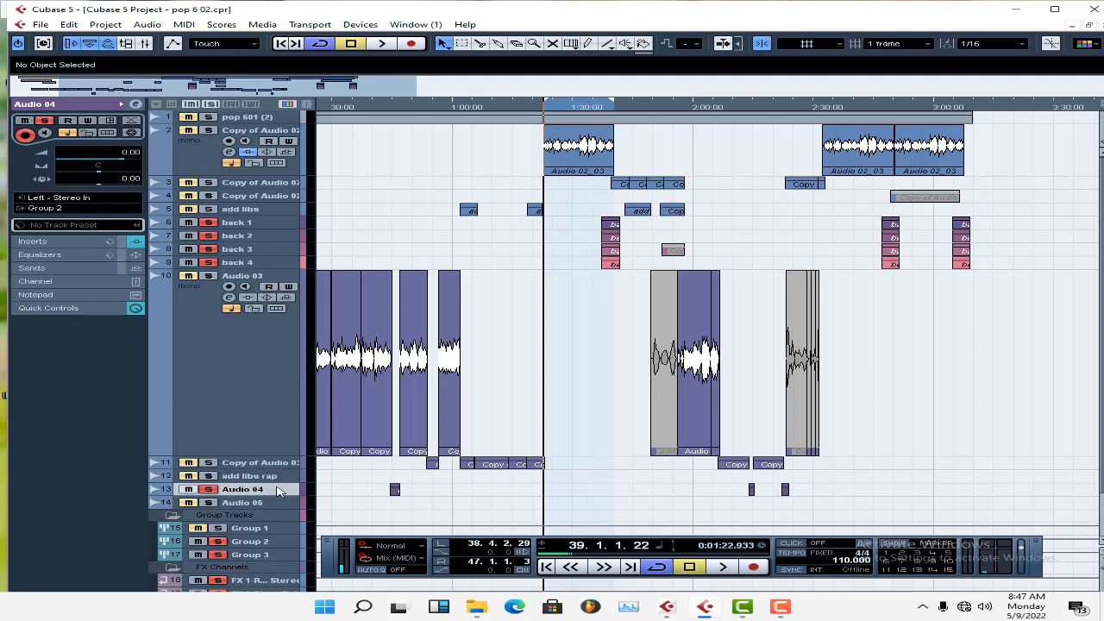
{"action": "left_click", "coordinate": [59, 242]}
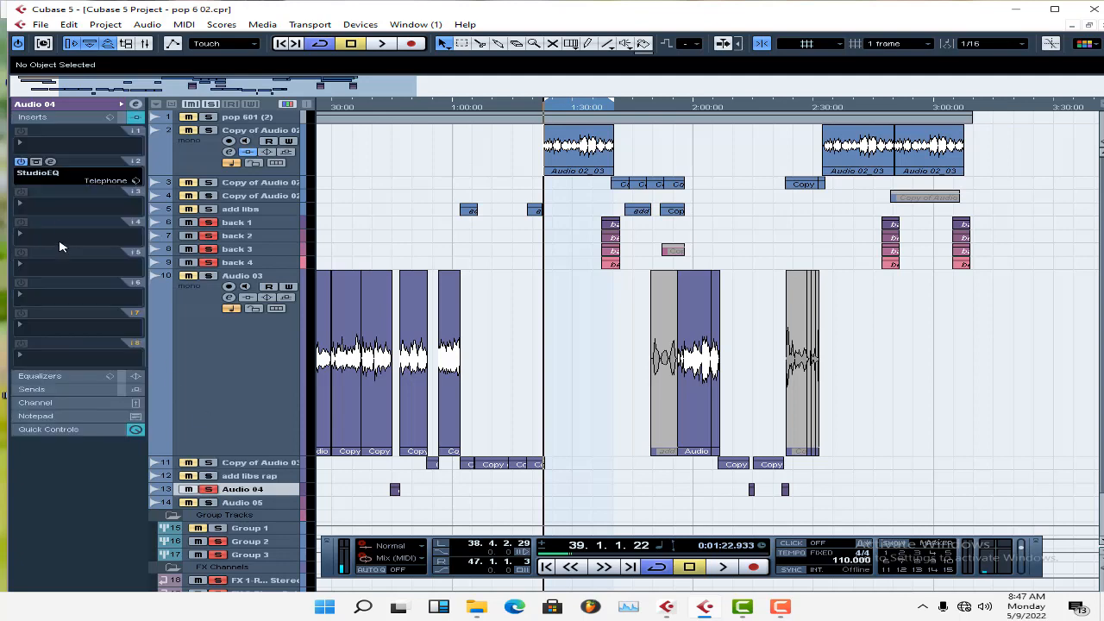
Solo only the Audio 04 track and play its first clip from just before its start.
{"action": "left_click", "coordinate": [390, 106]}
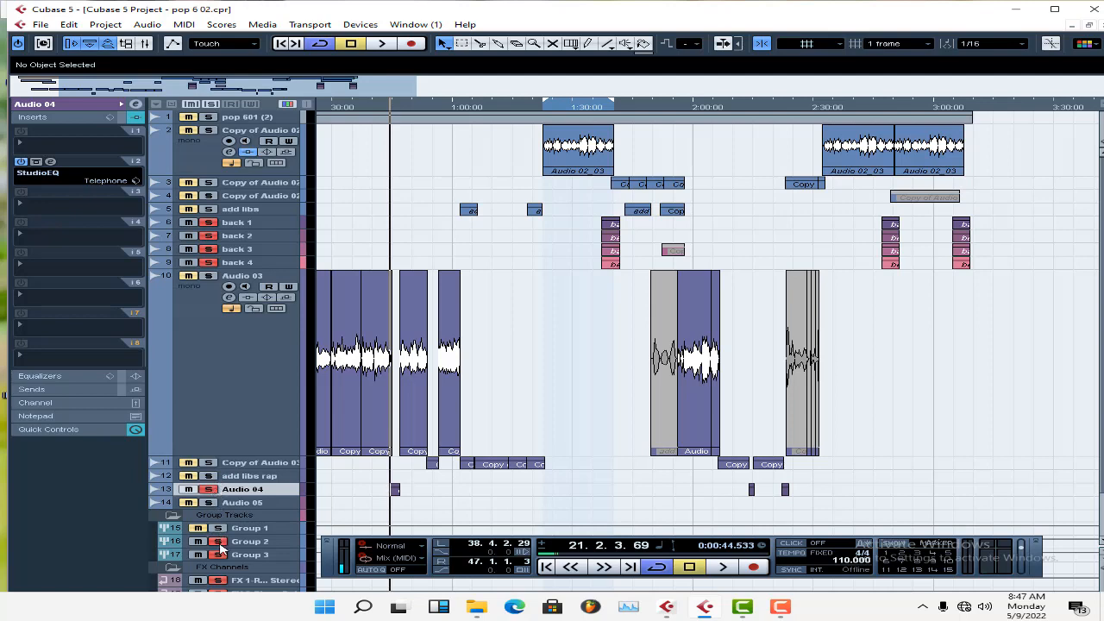
{"action": "left_click", "coordinate": [219, 543]}
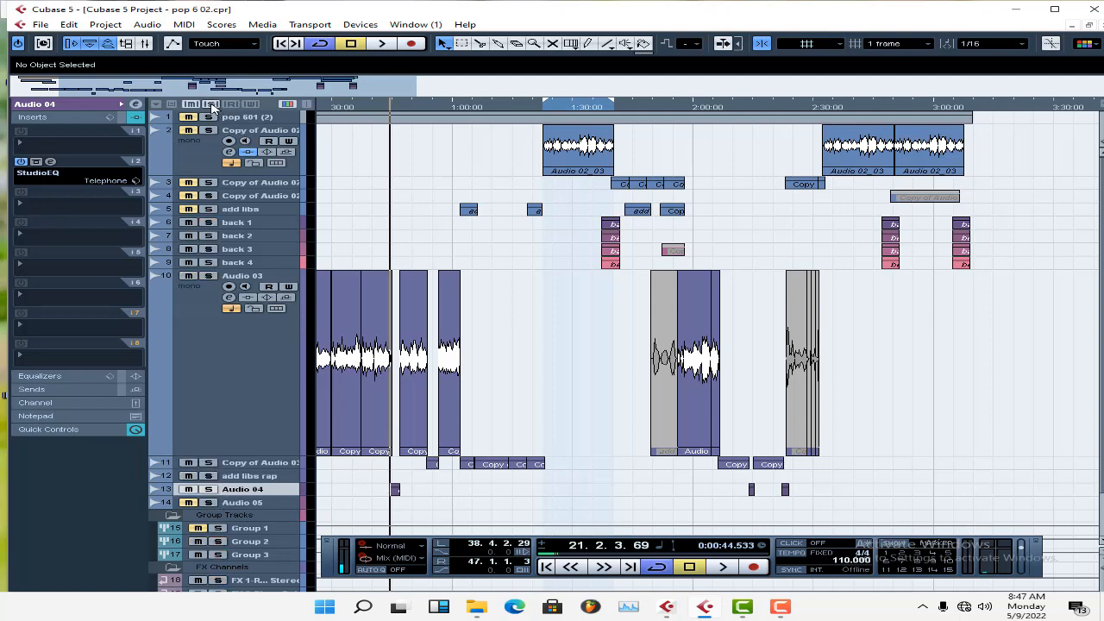
{"action": "left_click", "coordinate": [209, 489]}
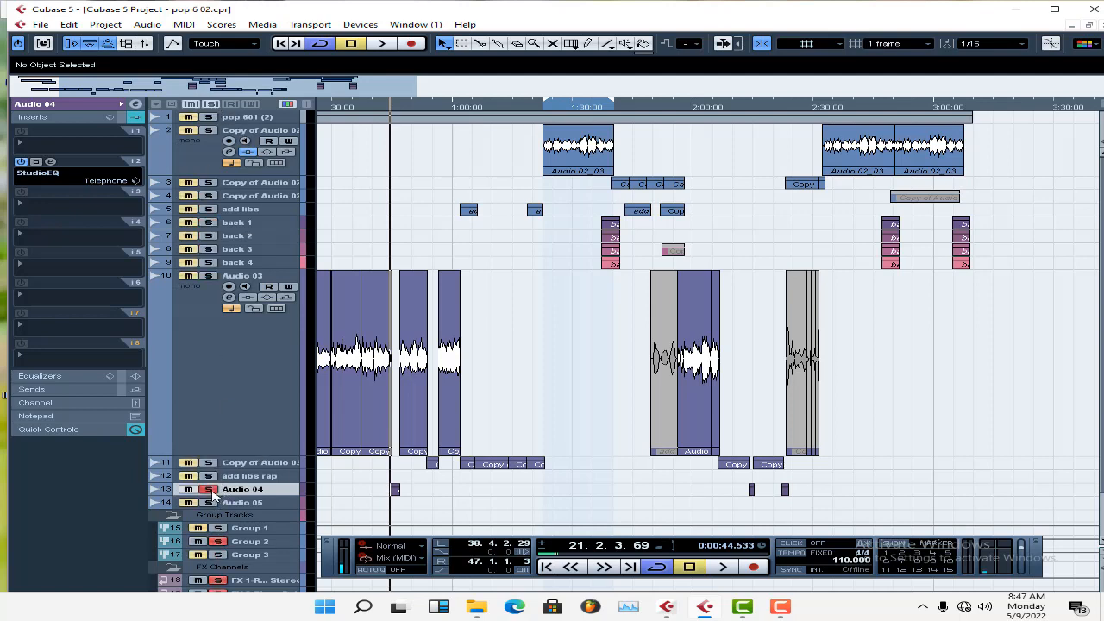
{"action": "key", "text": "space"}
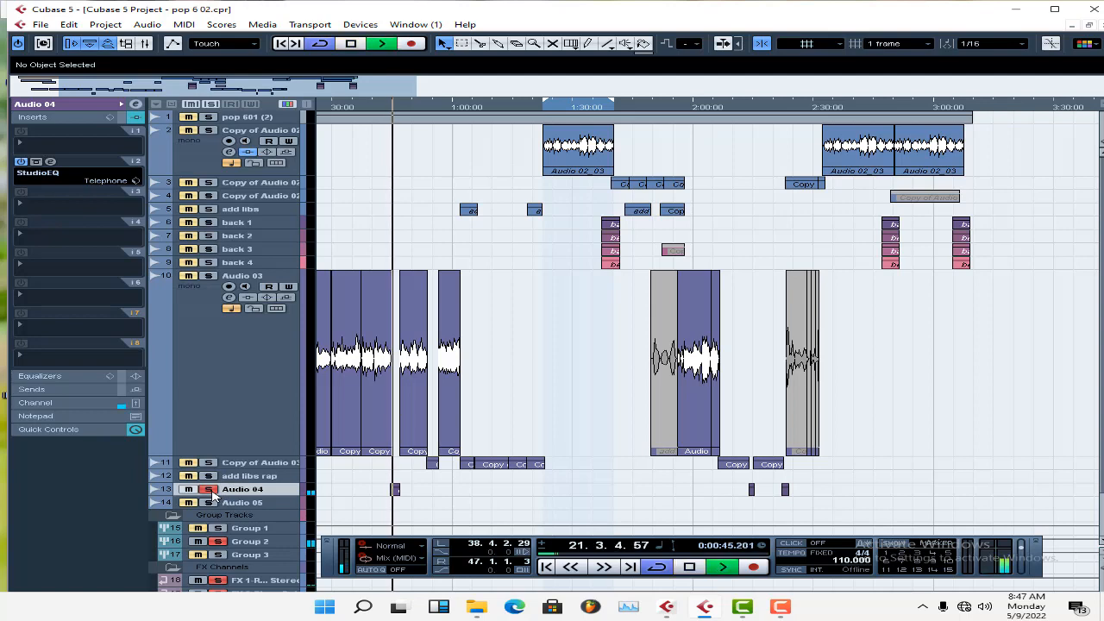
{"action": "key", "text": "space"}
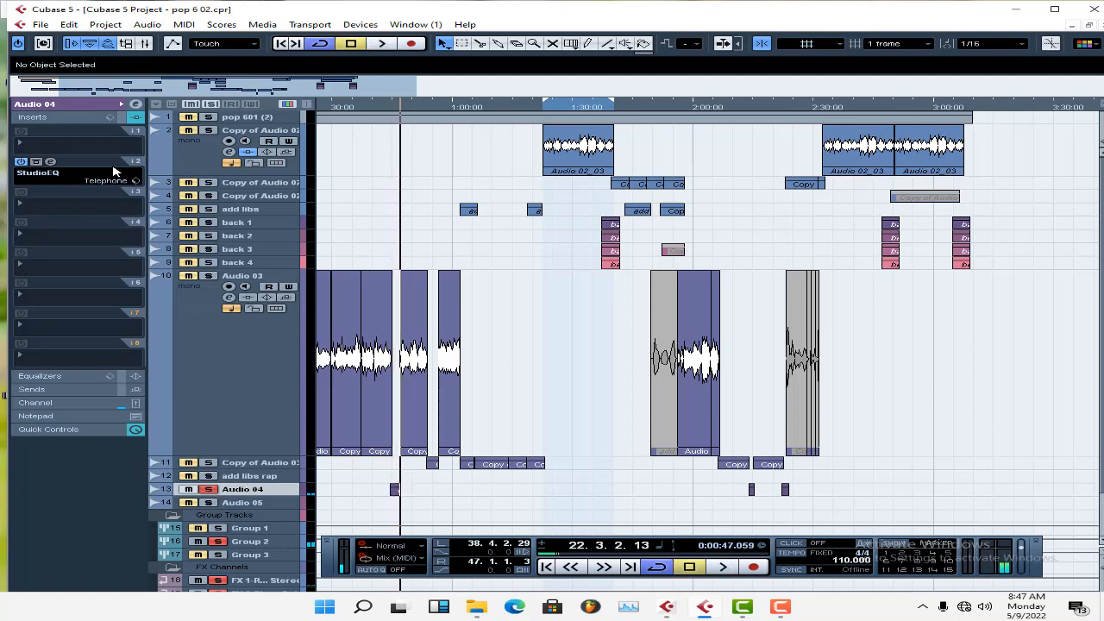
Inspect the Telephone preset in Audio 04's StudioEQ insert, and unsolo the track.
{"action": "left_click", "coordinate": [51, 162]}
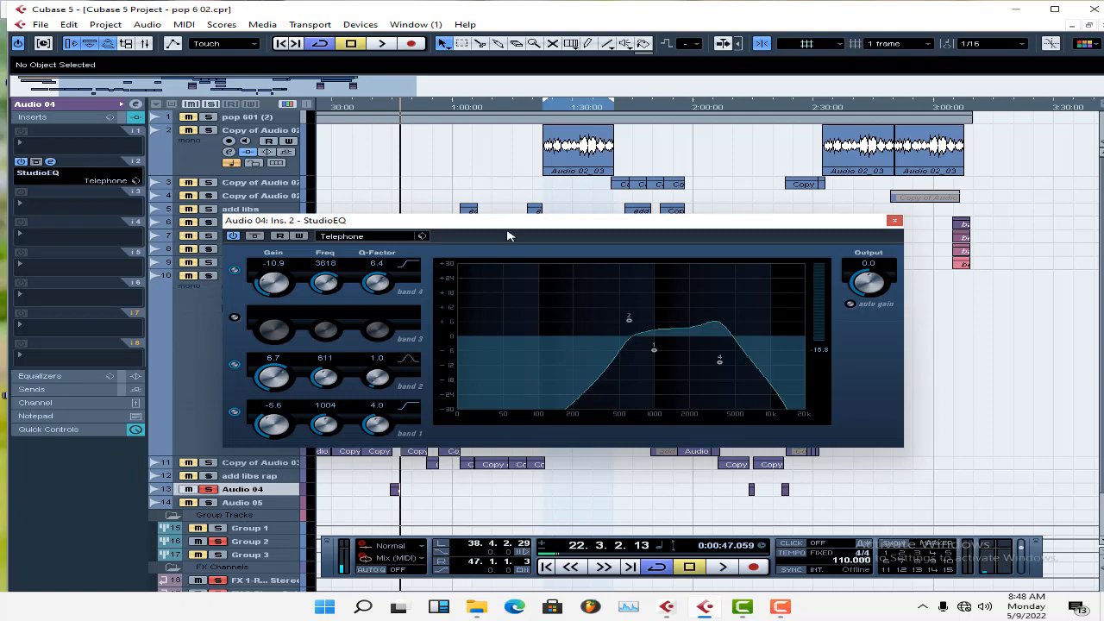
{"action": "left_click", "coordinate": [366, 239]}
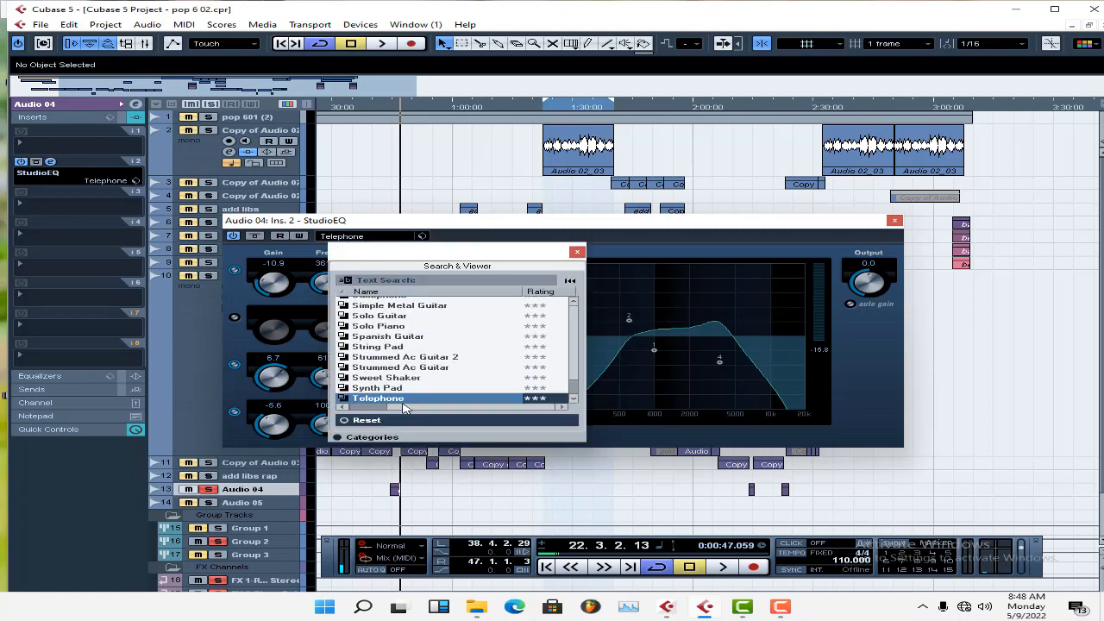
{"action": "left_click", "coordinate": [655, 232]}
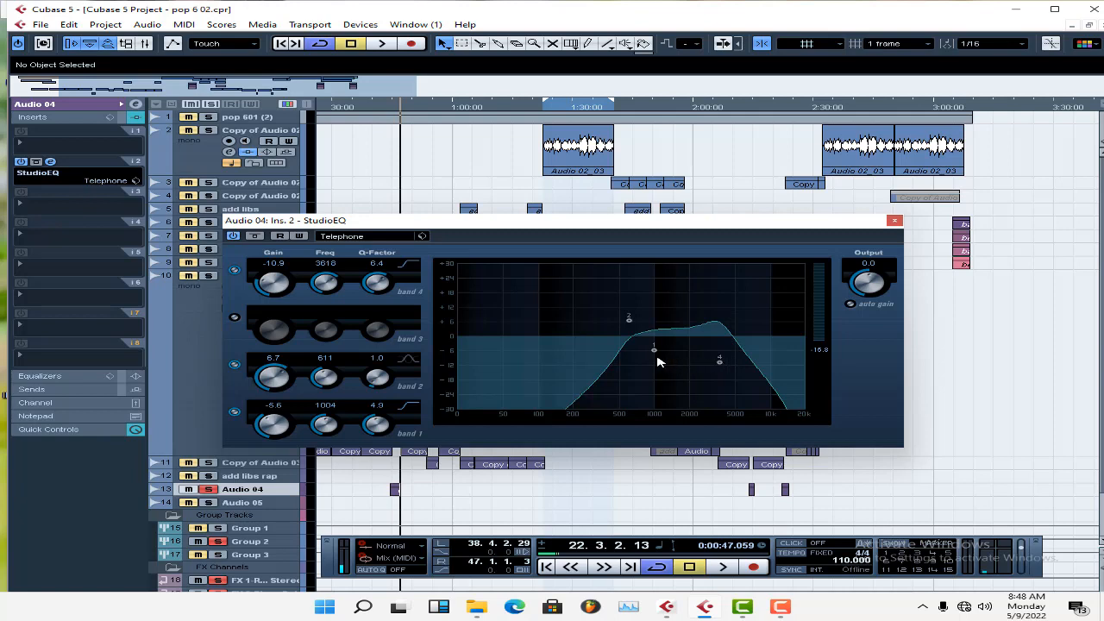
{"action": "left_click", "coordinate": [894, 221]}
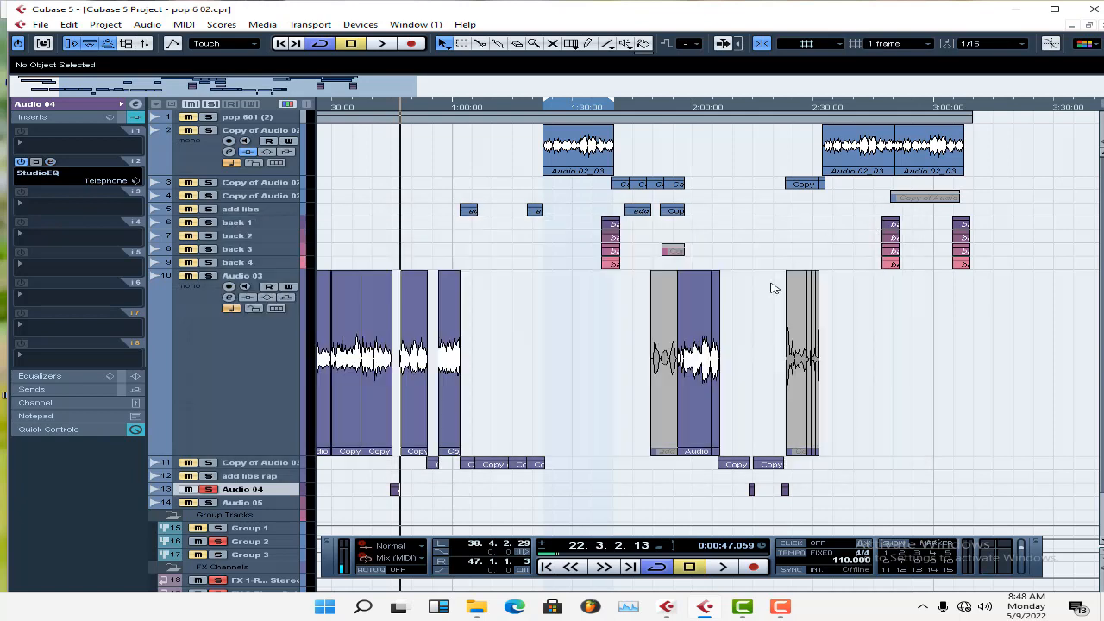
{"action": "left_click", "coordinate": [208, 489]}
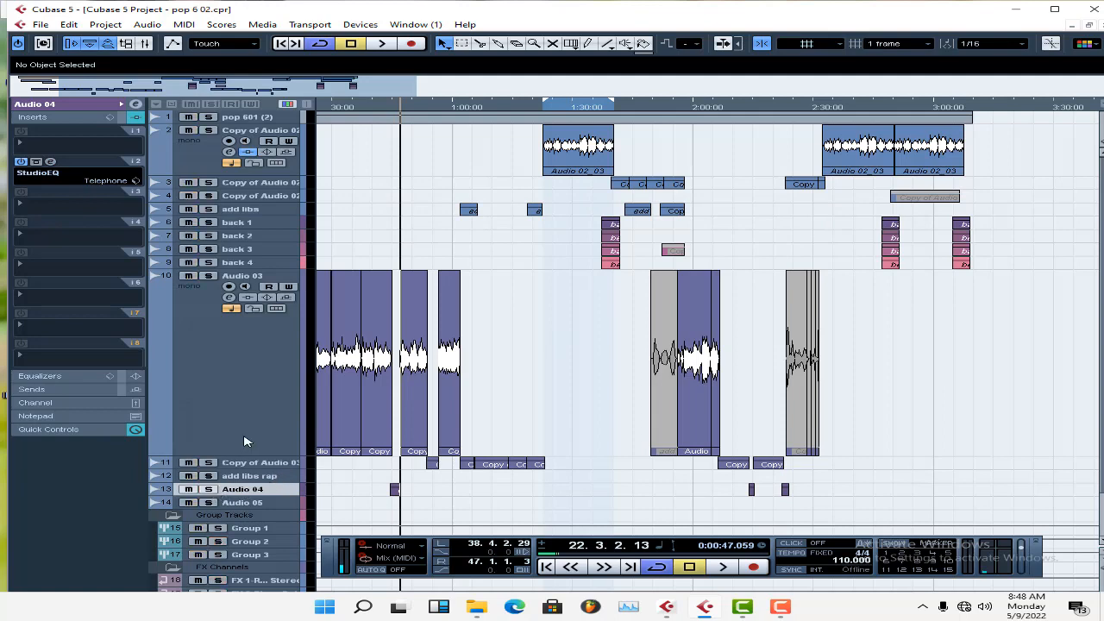
Reduce the Audio 03 track's height and collapse the Group Tracks and FX Channels folders.
{"action": "left_click_drag", "start_coordinate": [403, 93], "coordinate": [308, 106]}
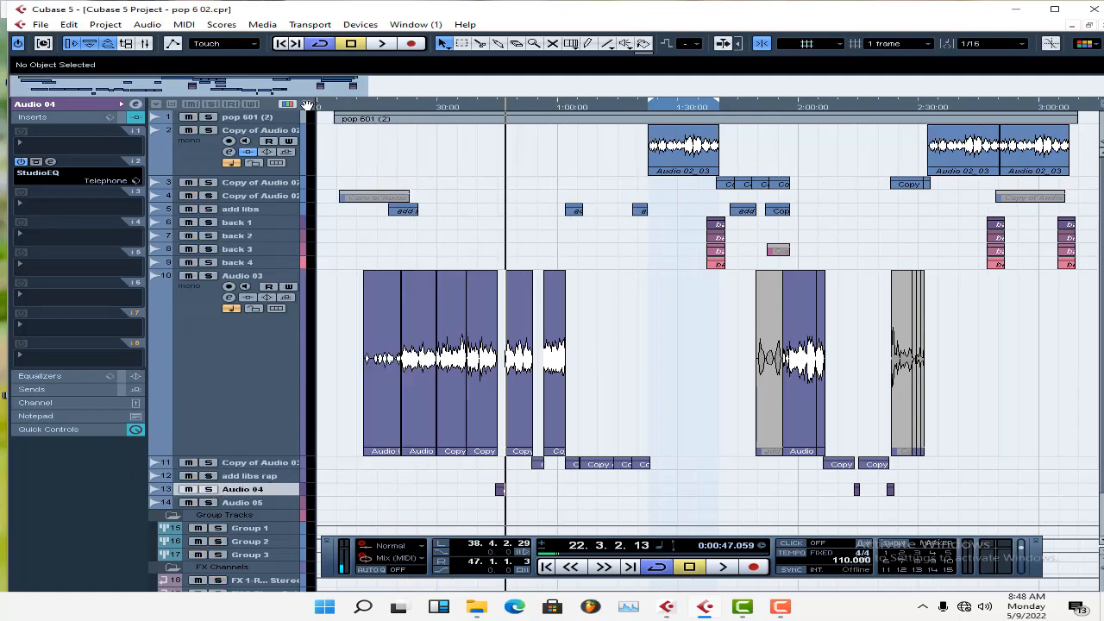
{"action": "left_click_drag", "start_coordinate": [380, 95], "coordinate": [827, 93]}
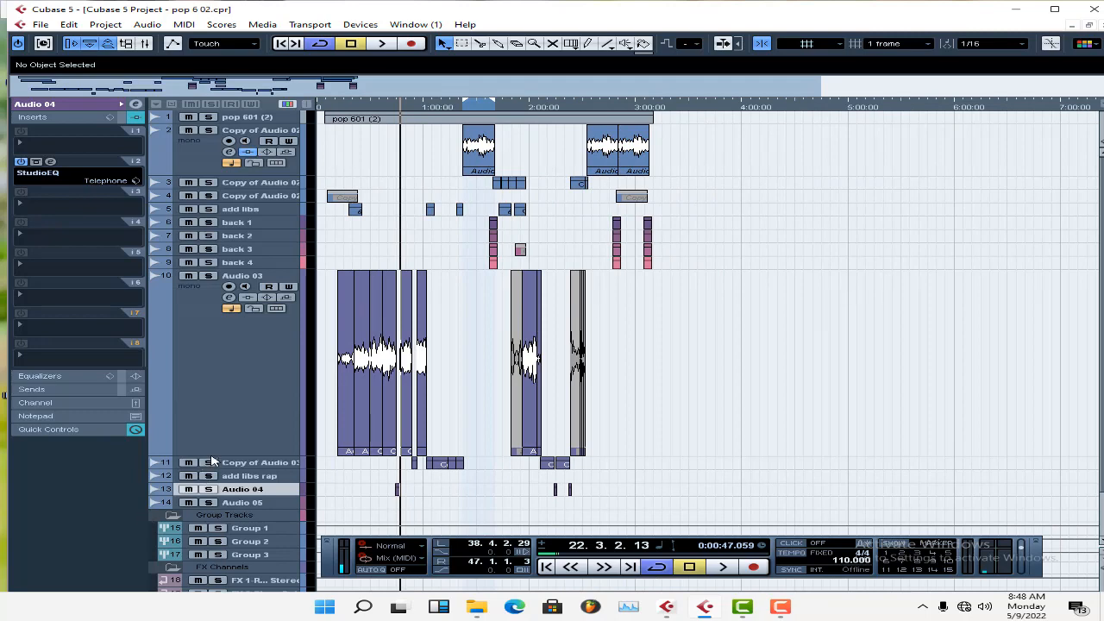
{"action": "left_click_drag", "start_coordinate": [211, 459], "coordinate": [228, 331]}
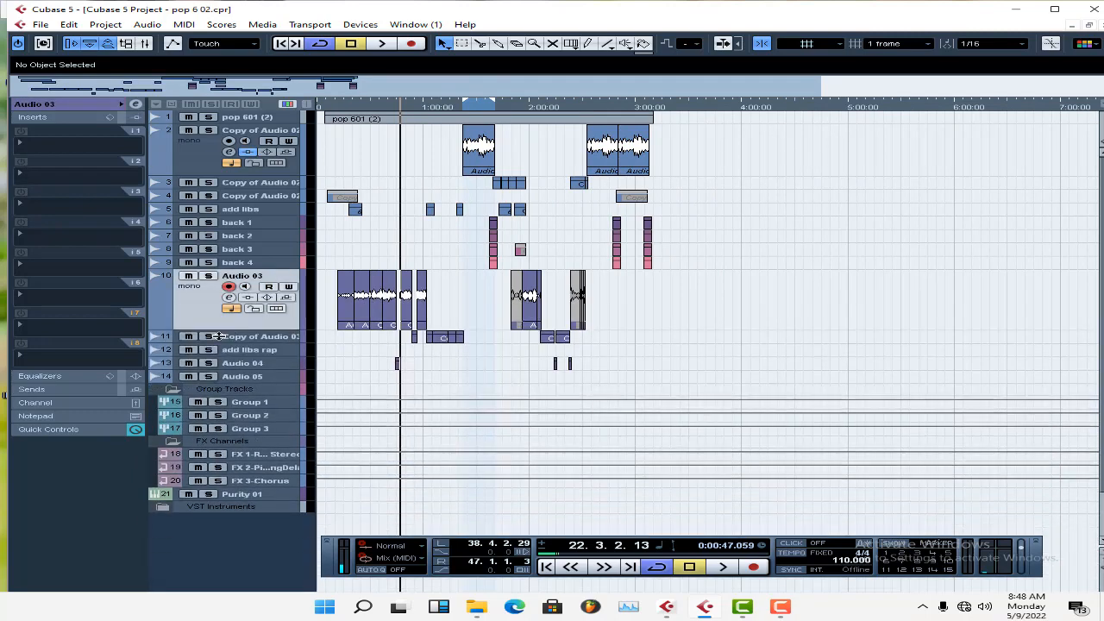
{"action": "left_click", "coordinate": [173, 390]}
{"action": "left_click", "coordinate": [172, 403]}
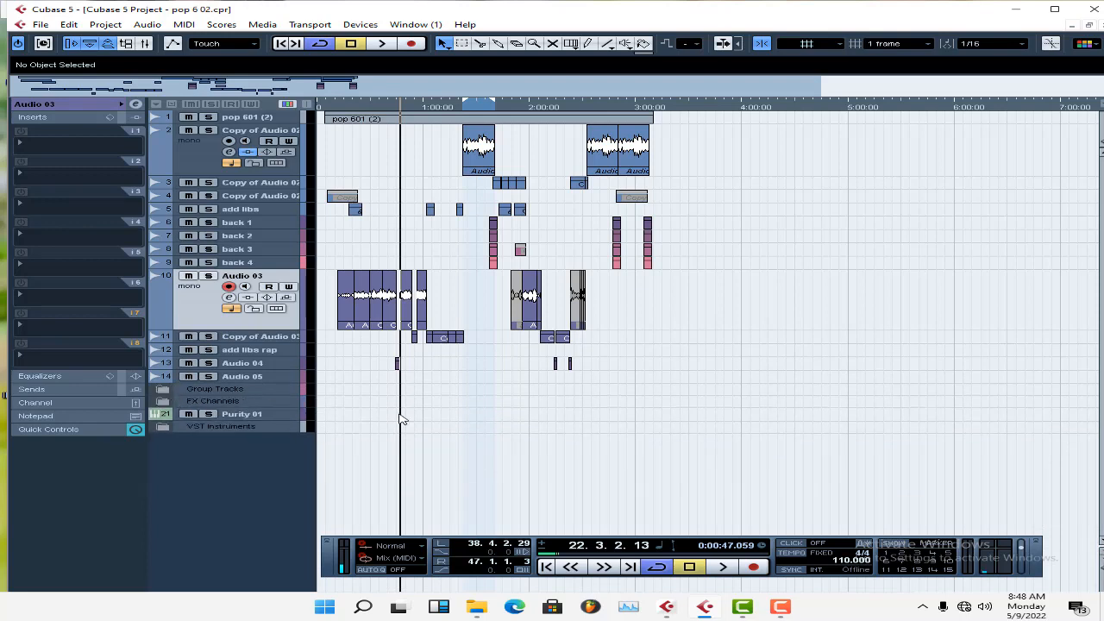
Set the left and right locators to the full length of the pop 601 (2) clip.
{"action": "left_click", "coordinate": [568, 122]}
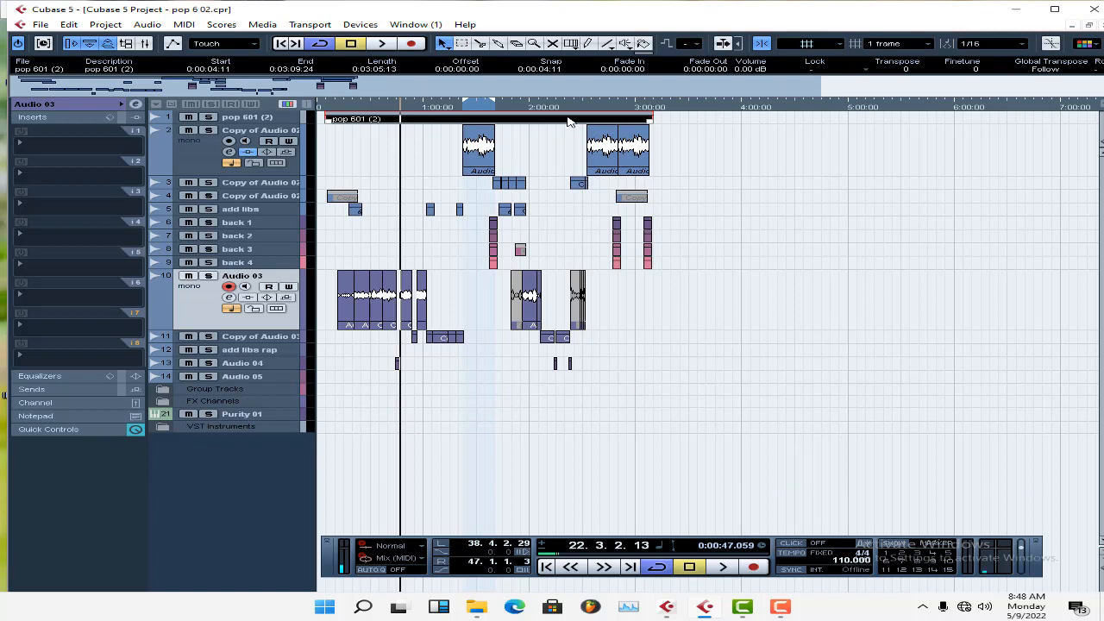
{"action": "key", "text": "p"}
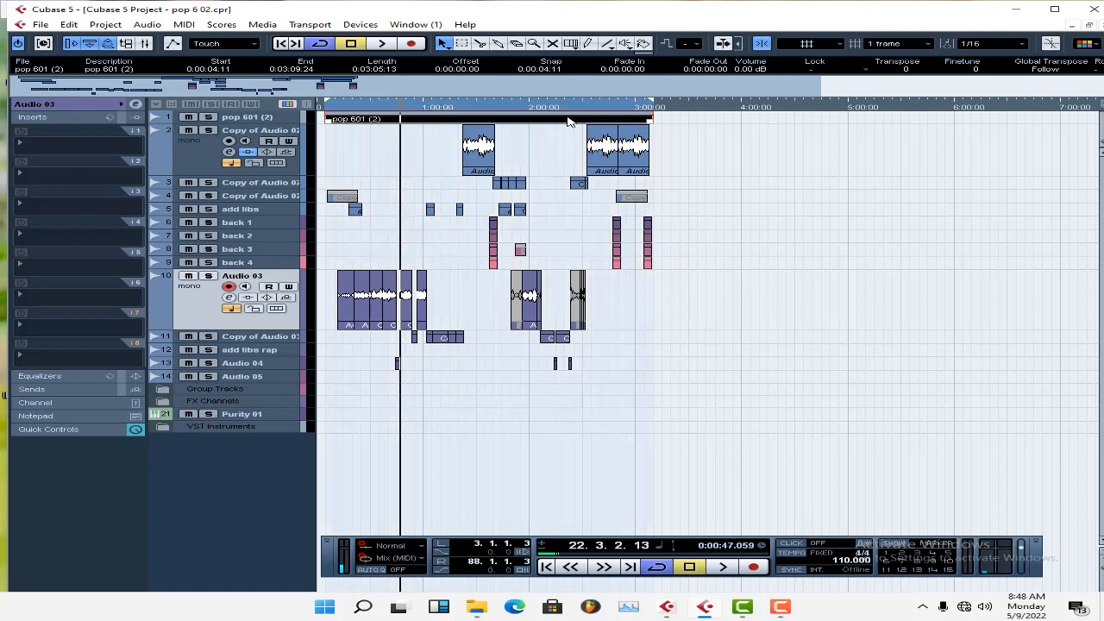